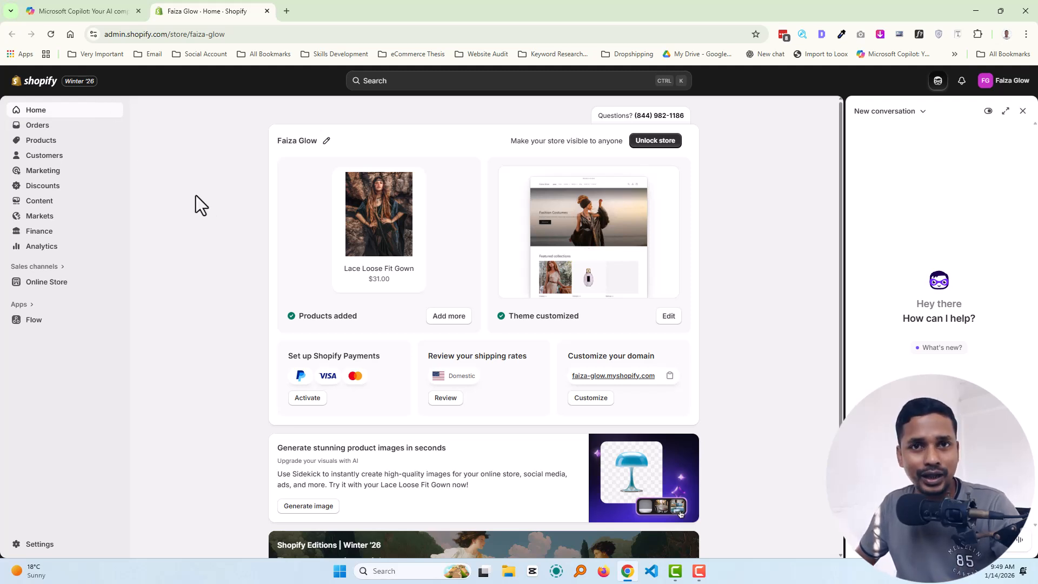
- Review the main menu structure in the Copilot chat, and open the live storefront from the Shopify admin
click(80, 2)
drag(355, 376, 377, 376)
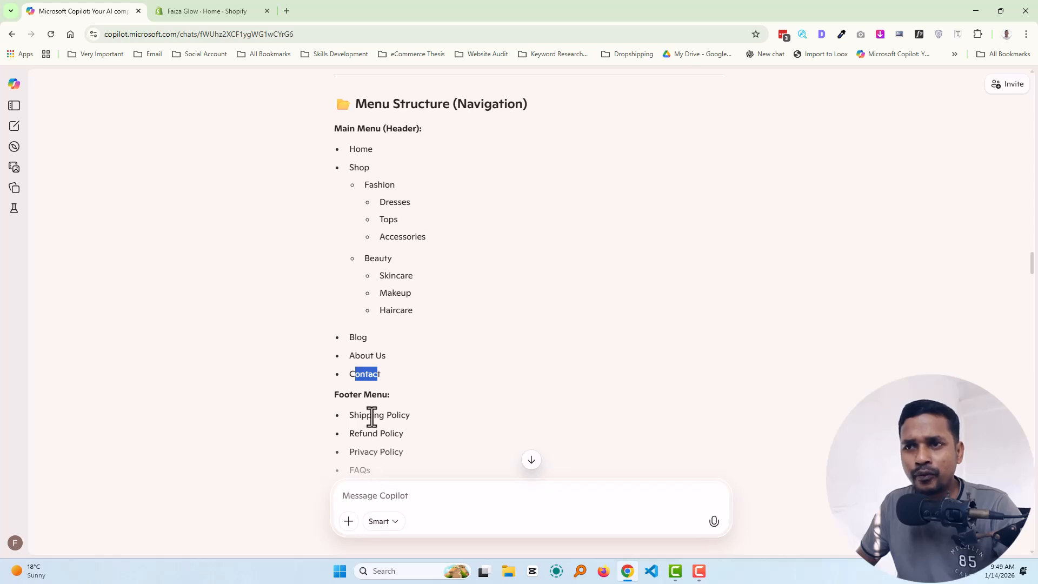
click(230, 11)
click(115, 282)
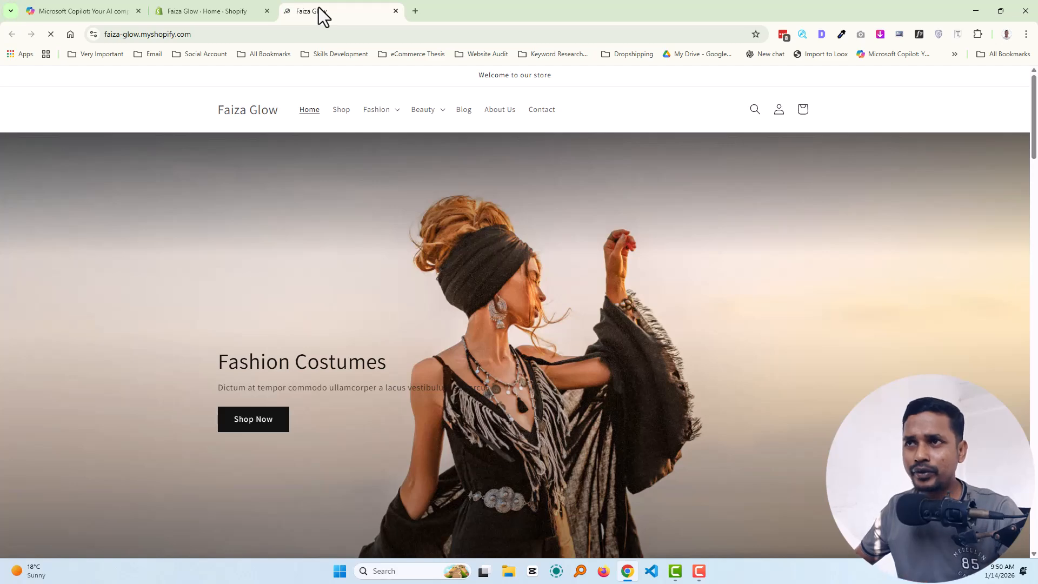
- Examine the storefront's About Us page down to its footer, and open the Contact page
click(494, 115)
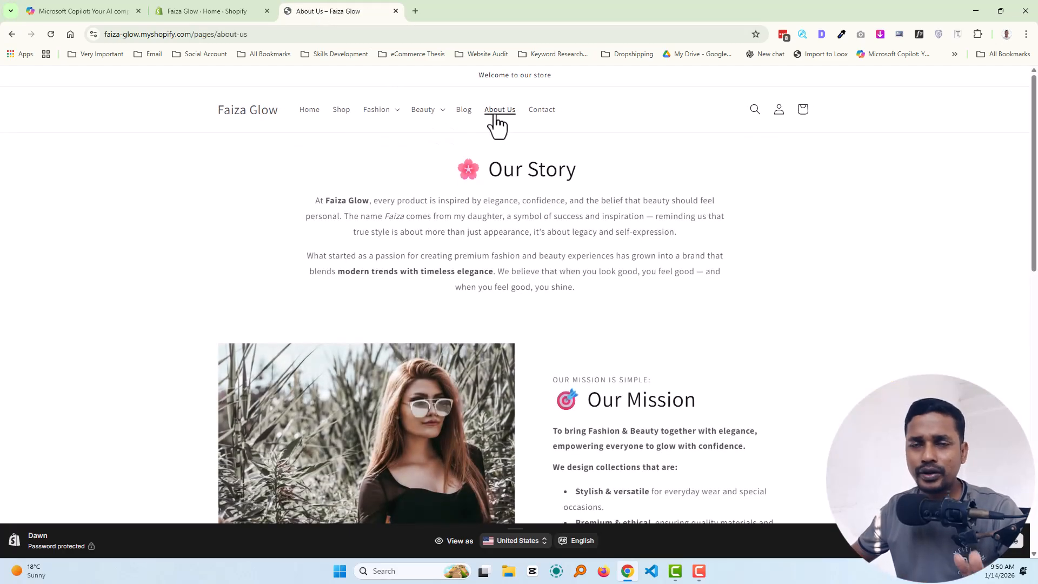
scroll(503, 234, down, 3)
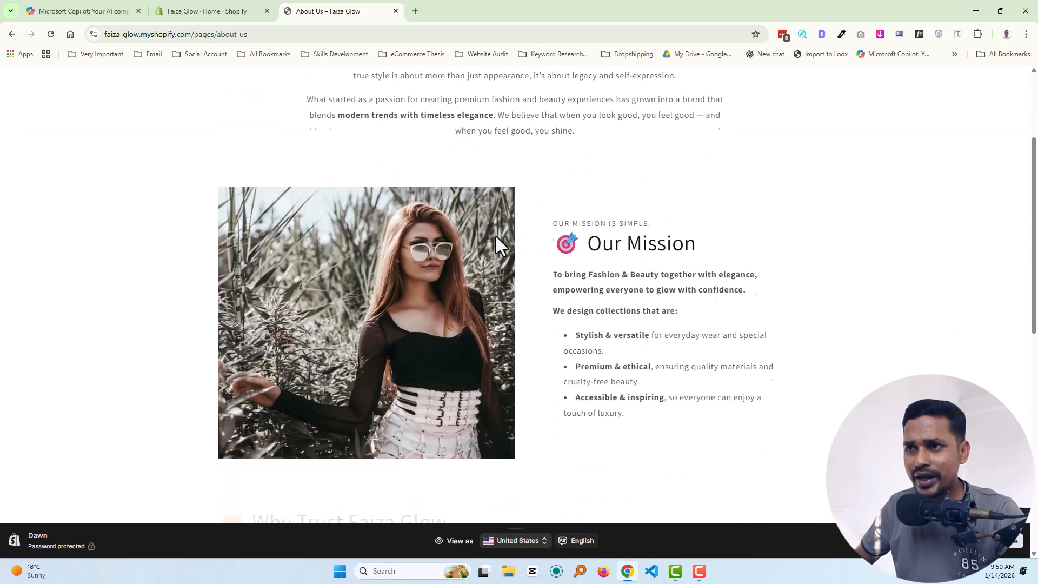
scroll(575, 252, down, 8)
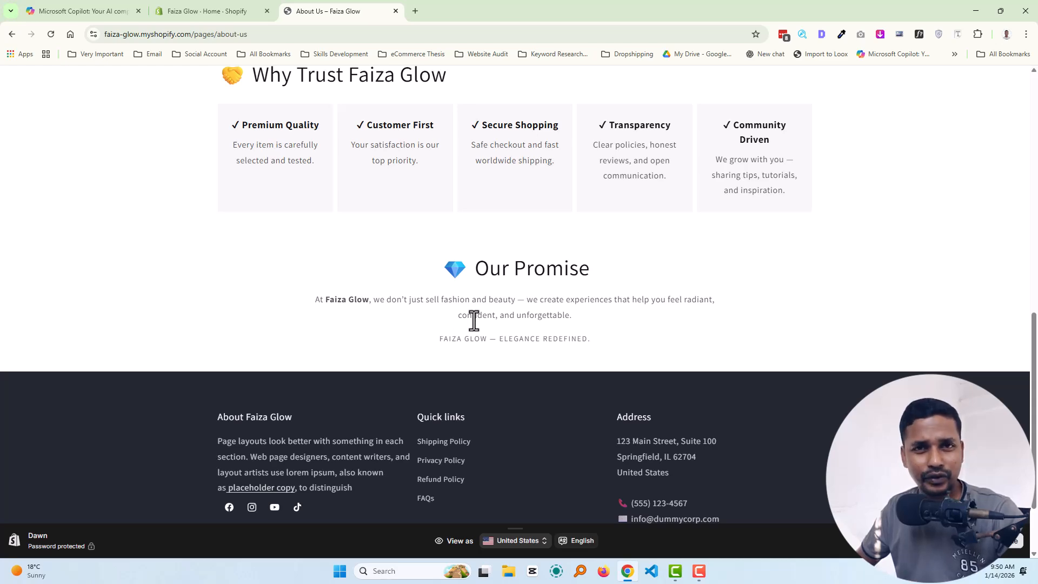
scroll(474, 320, up, 6)
scroll(476, 325, up, 5)
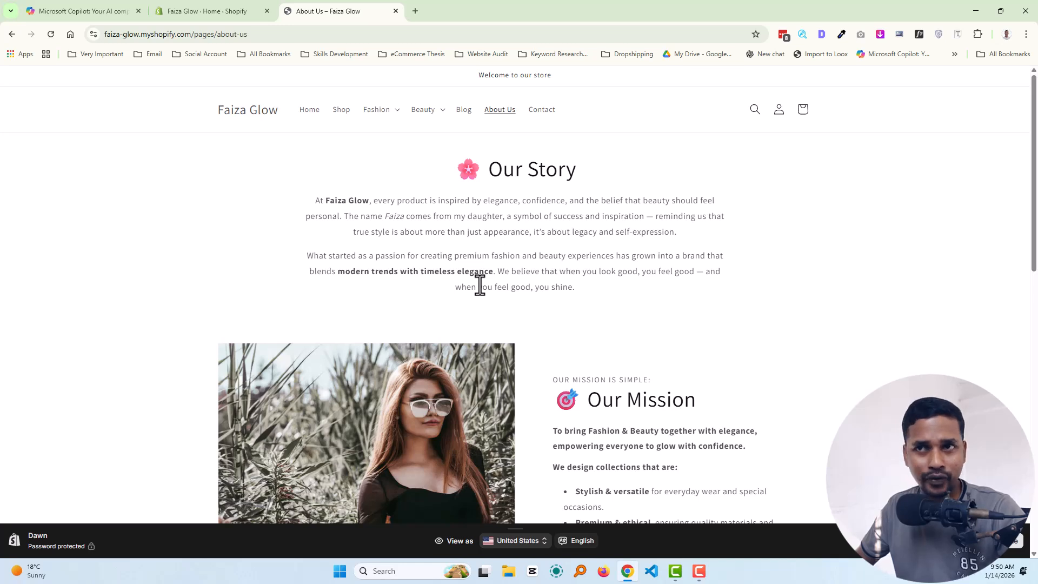
click(542, 110)
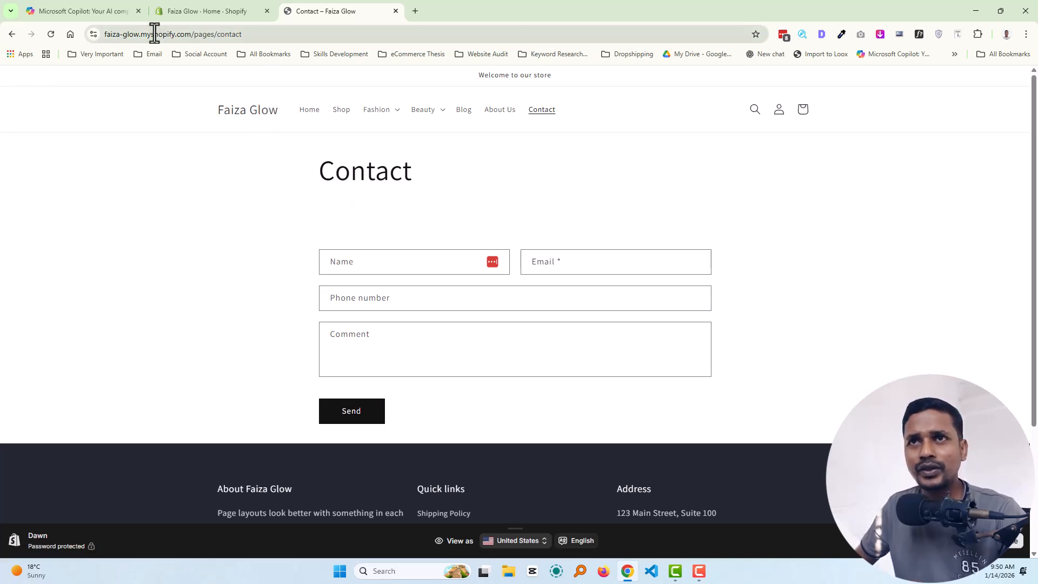
- Open the Dawn theme for editing in the Shopify admin and load the Contact page in its preview
click(193, 11)
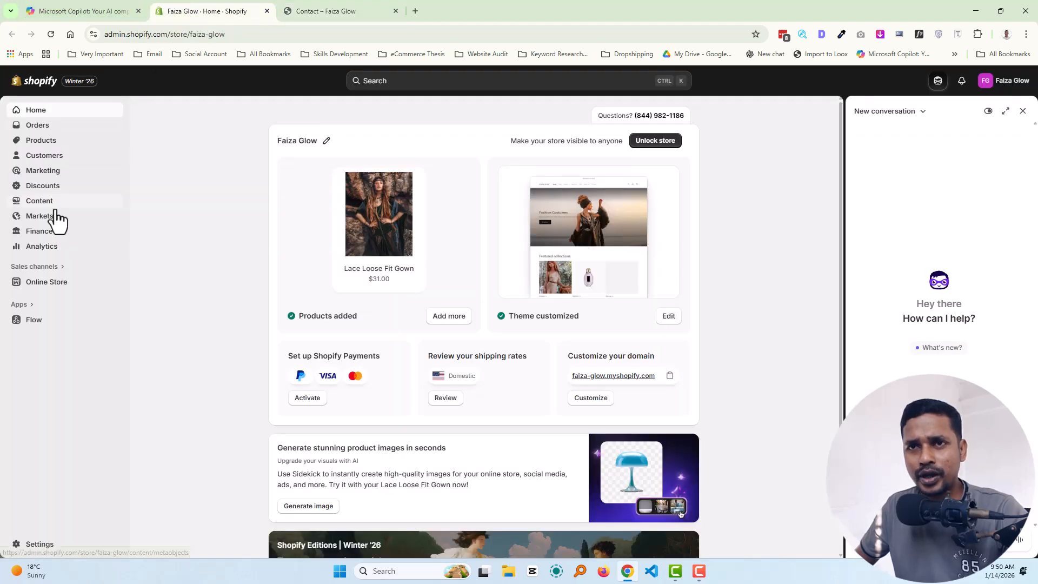
click(32, 285)
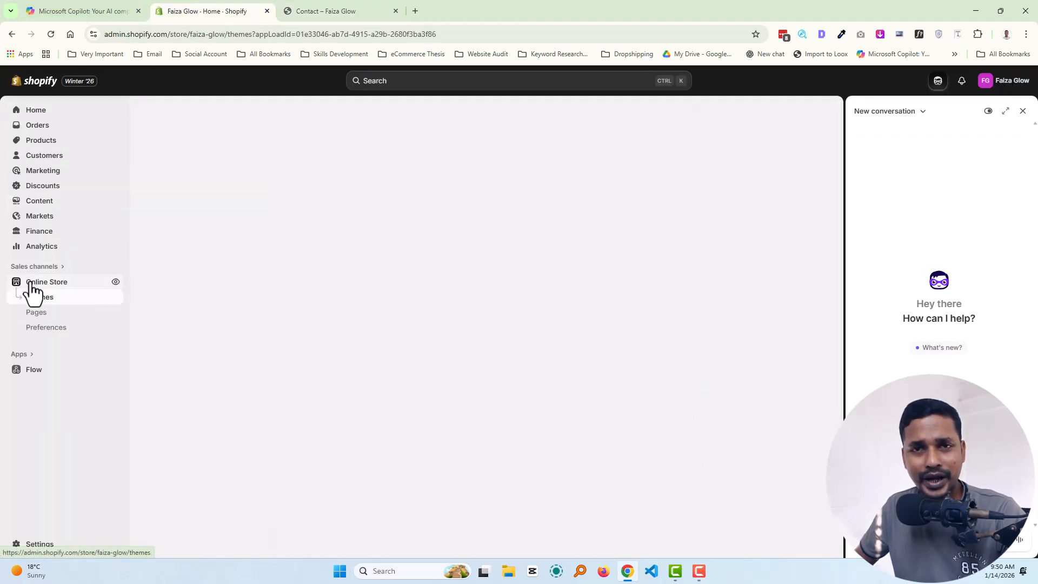
click(41, 299)
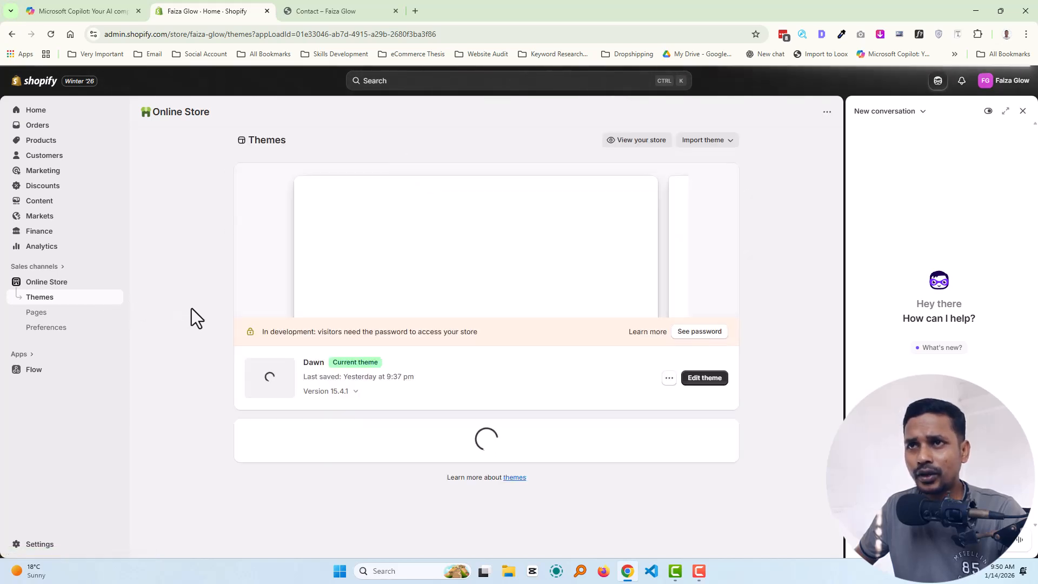
click(693, 385)
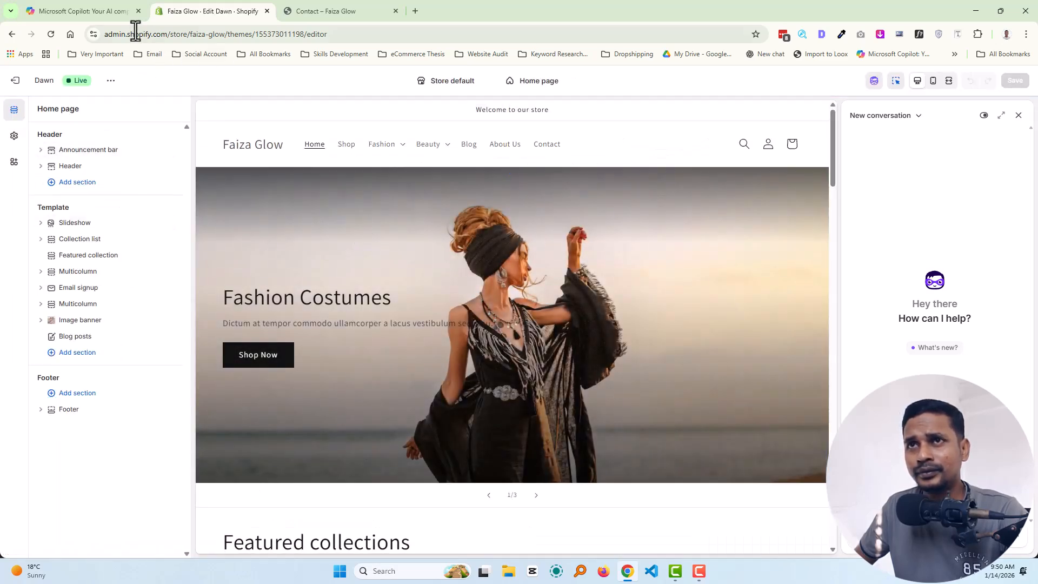
click(546, 144)
click(546, 144)
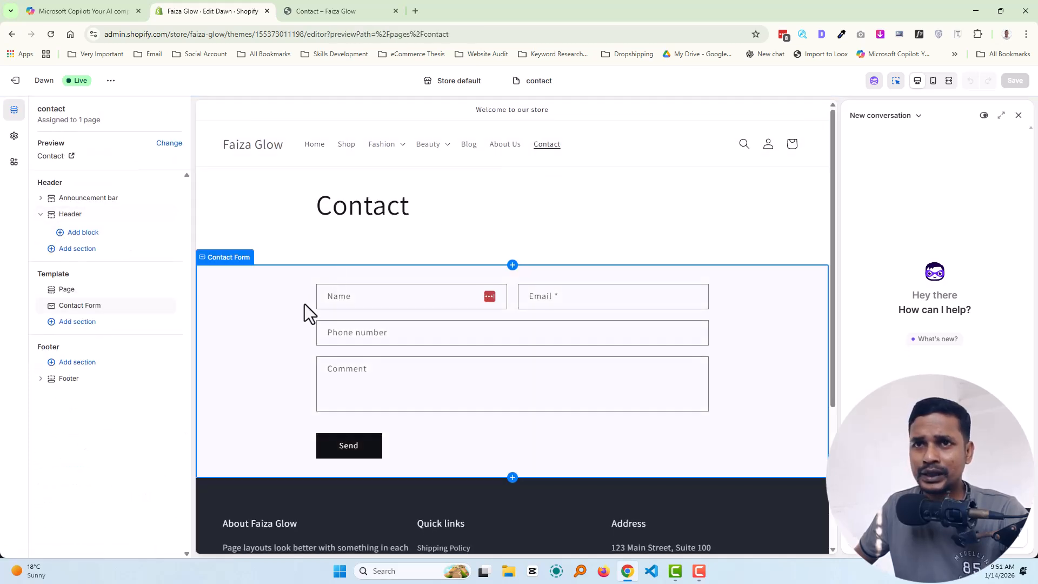
- Inspect the Contact Form section's settings and the list of page templates available in the theme
click(261, 315)
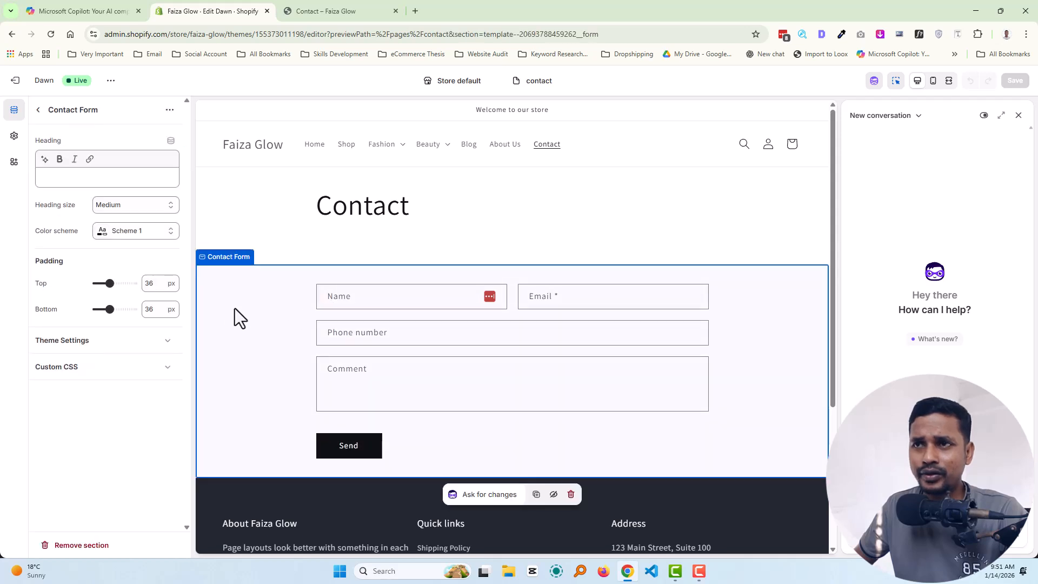
click(539, 82)
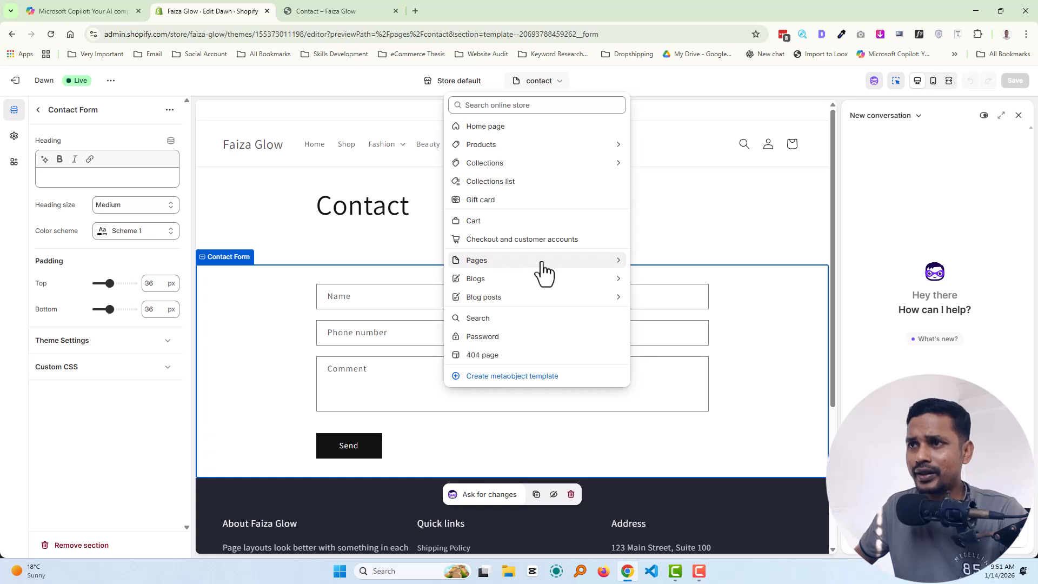
click(543, 265)
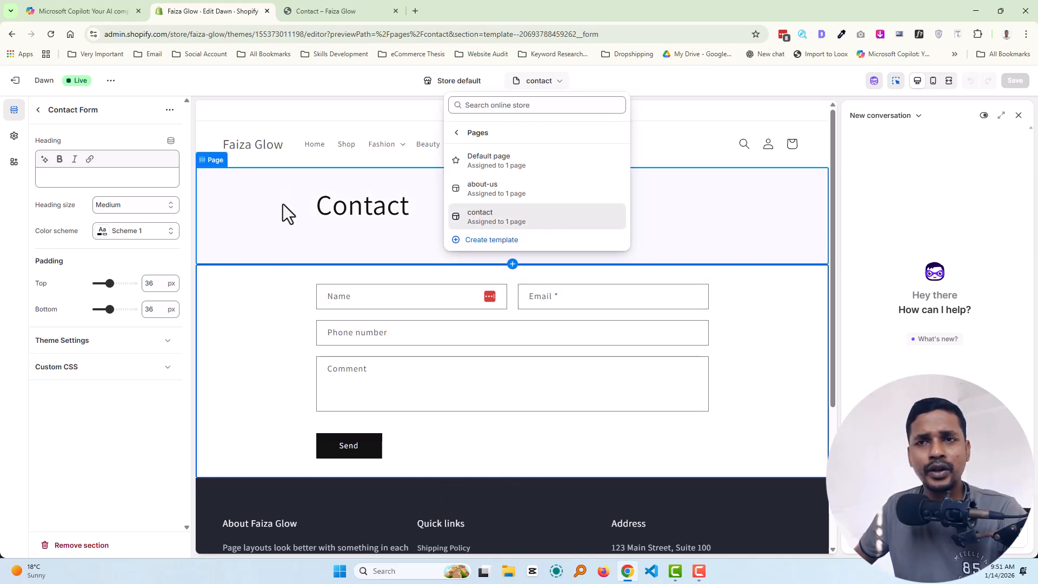
click(238, 326)
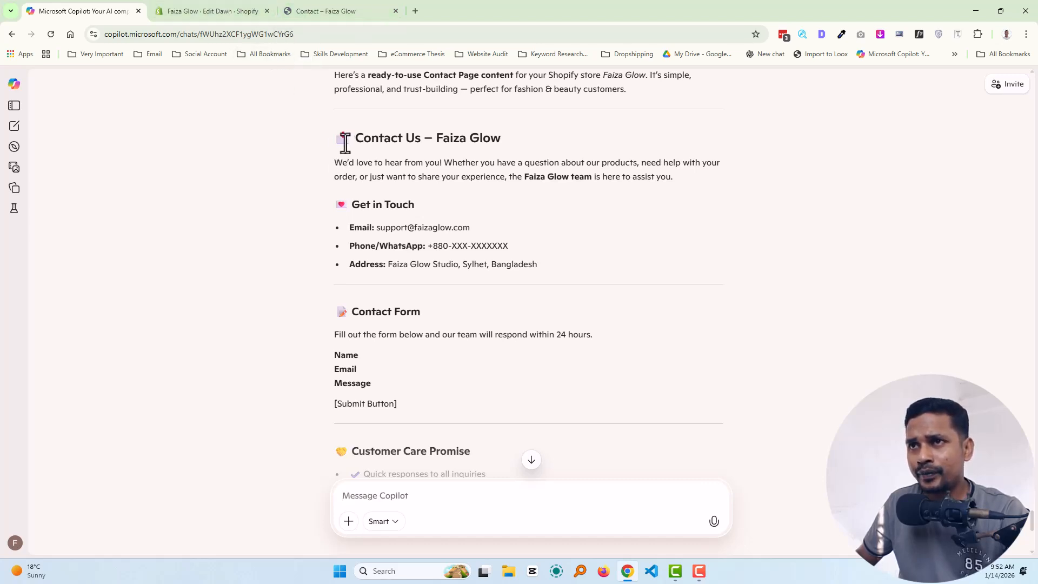
- Copy the "Contact Us – Faiza Glow" heading with its emoji from the Copilot chat and return to the Shopify theme editor
drag(339, 139, 514, 142)
key(ctrl+c)
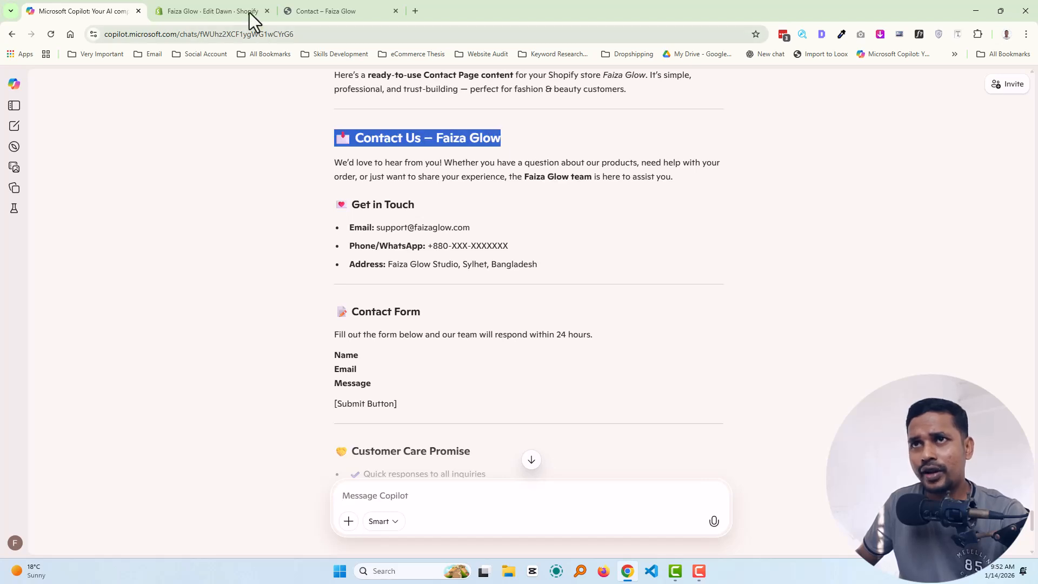
click(216, 10)
- Hide the default Page section in the contact template
click(339, 211)
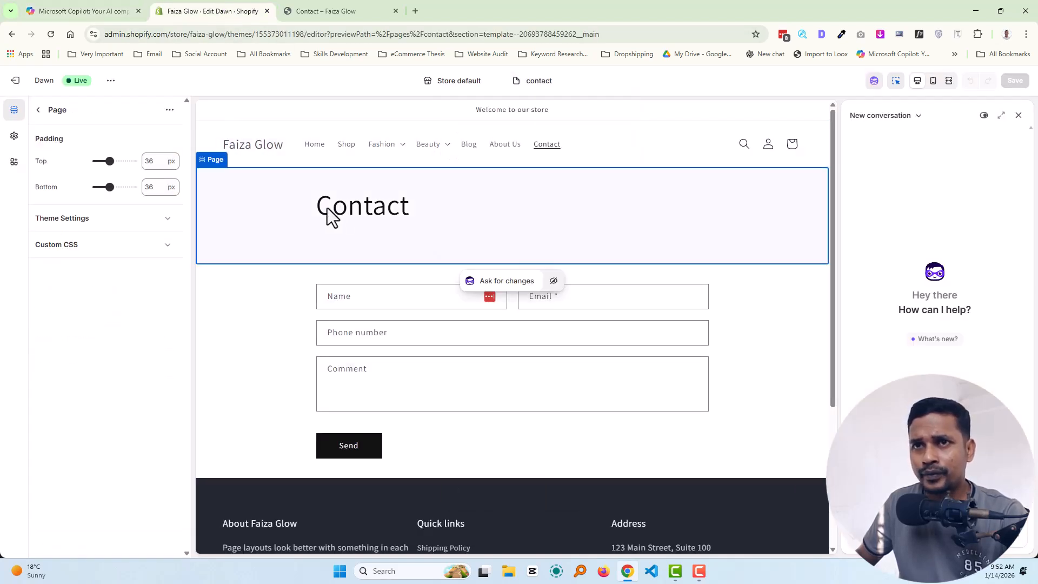
click(39, 111)
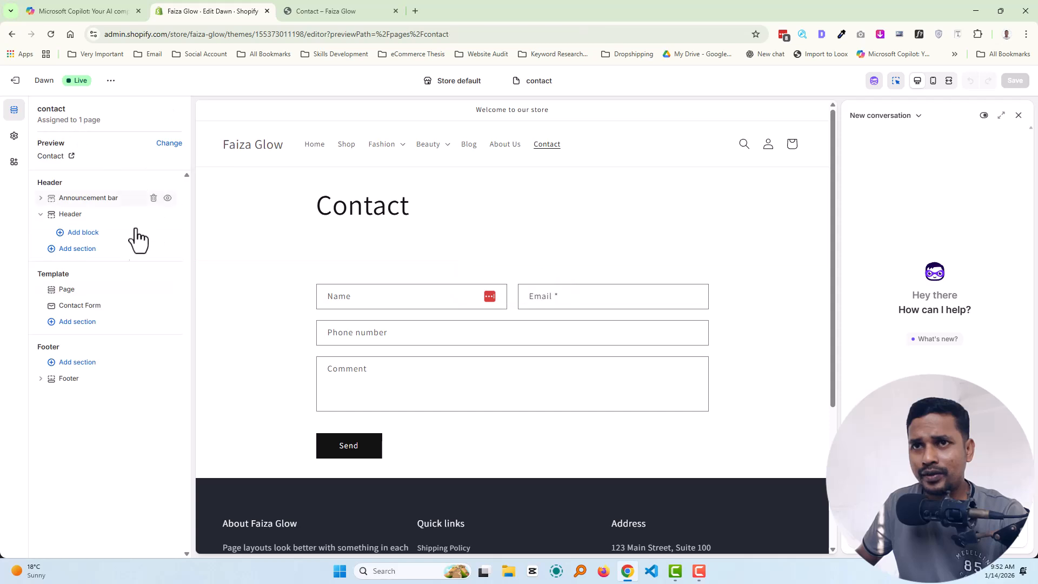
click(167, 290)
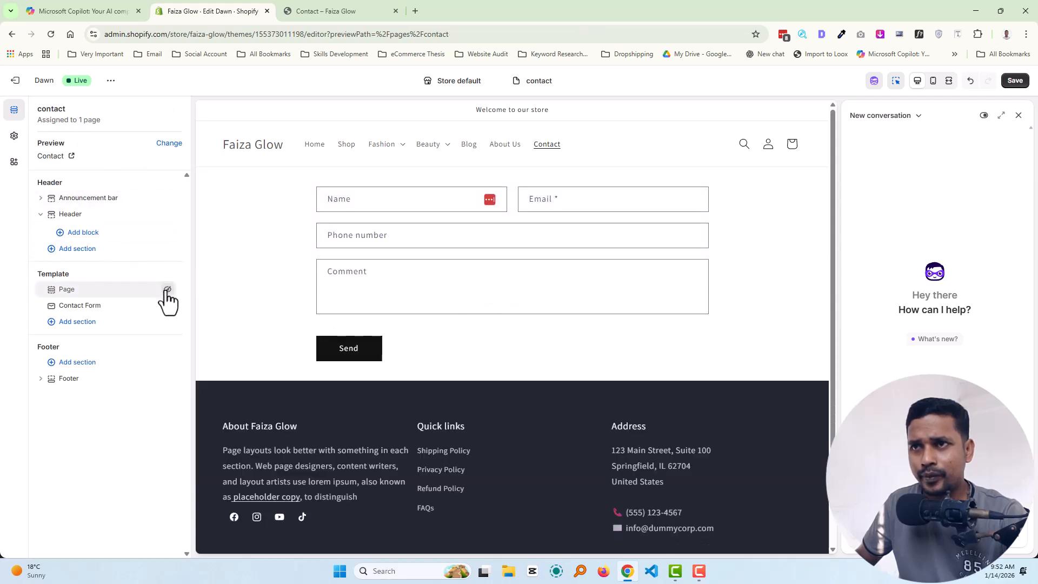
- Add a Rich text section above the Contact Form and replace its heading with the copied "Contact Us – Faiza Glow"
click(81, 324)
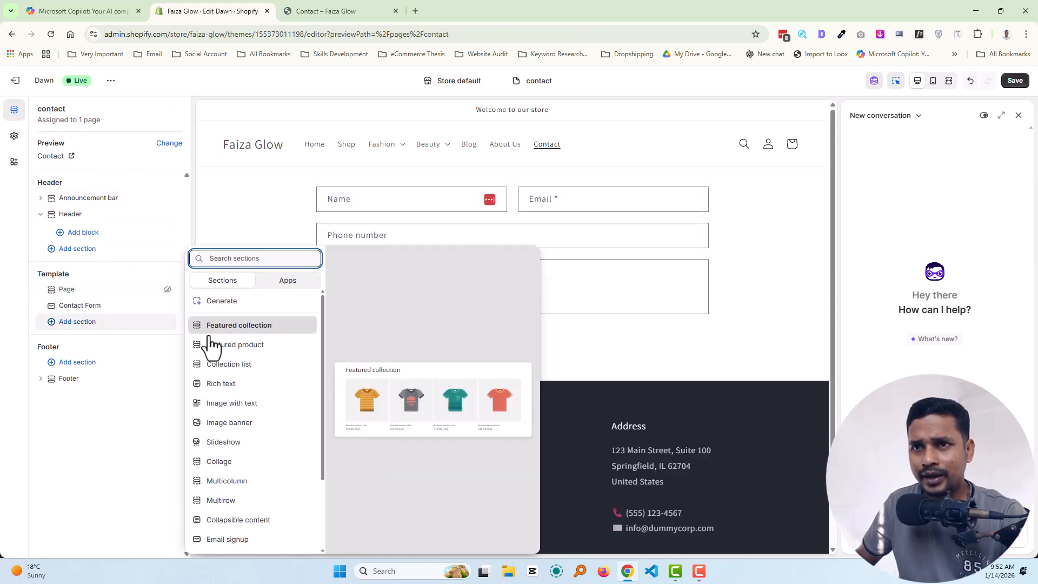
key(Escape)
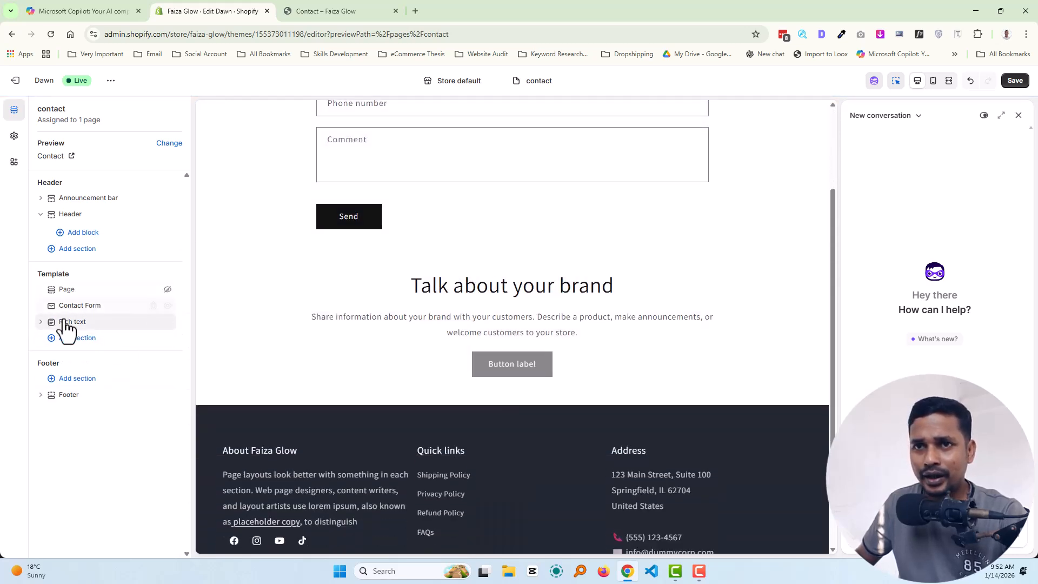
drag(54, 323, 52, 303)
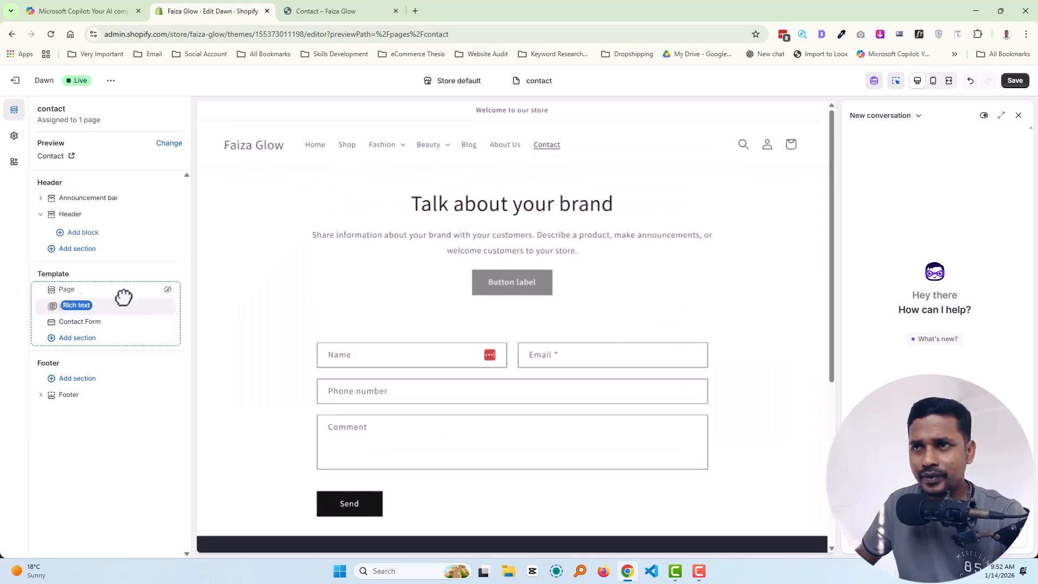
click(433, 206)
key(ctrl+v)
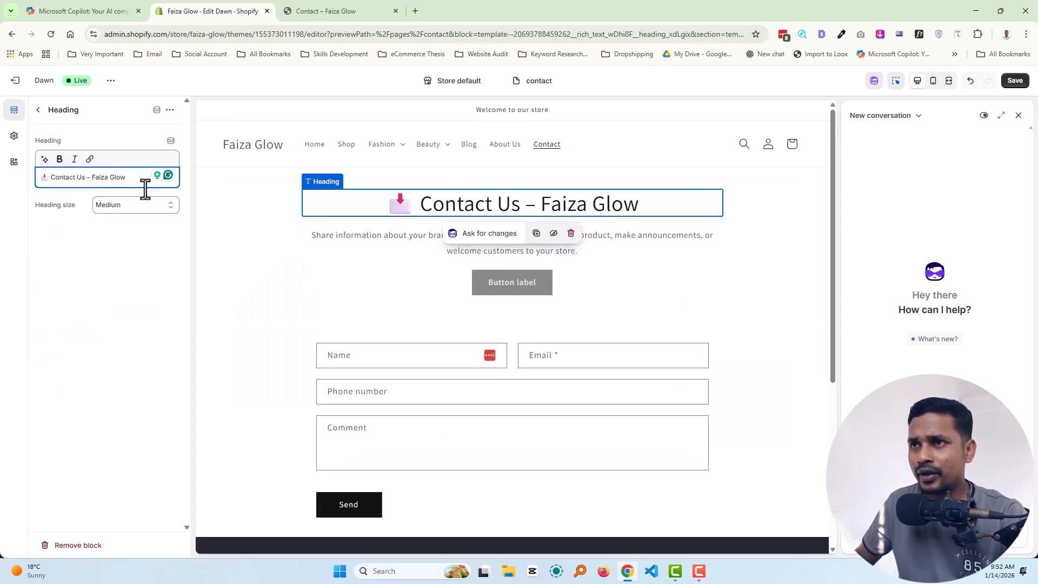
- Replace the Rich text section's text with Copilot's "We'd love to hear from you!" paragraph, removing the blank lines around it
click(76, 9)
drag(335, 162, 687, 180)
key(ctrl+c)
click(203, 10)
click(386, 235)
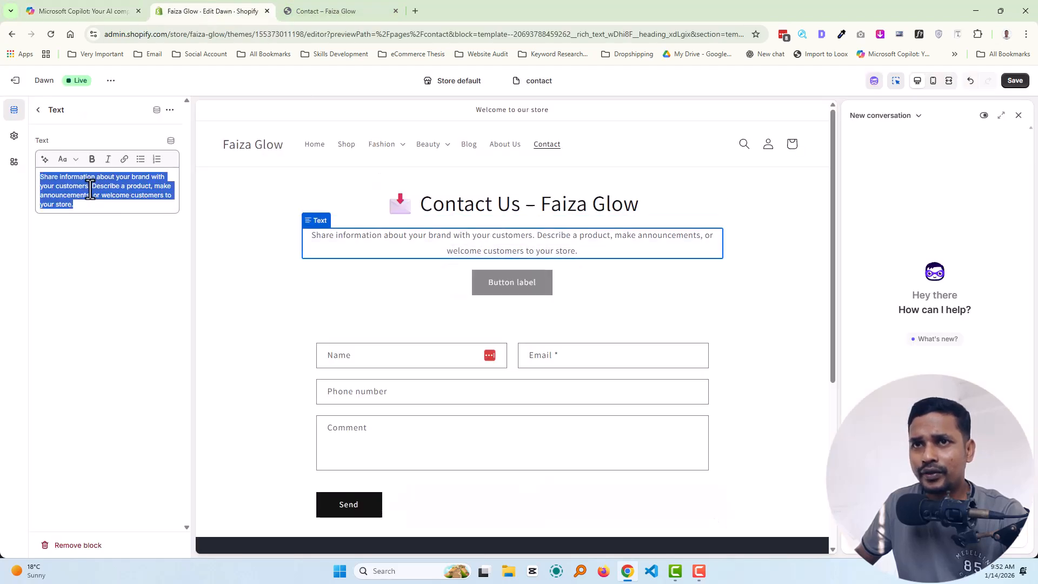
key(ctrl+v)
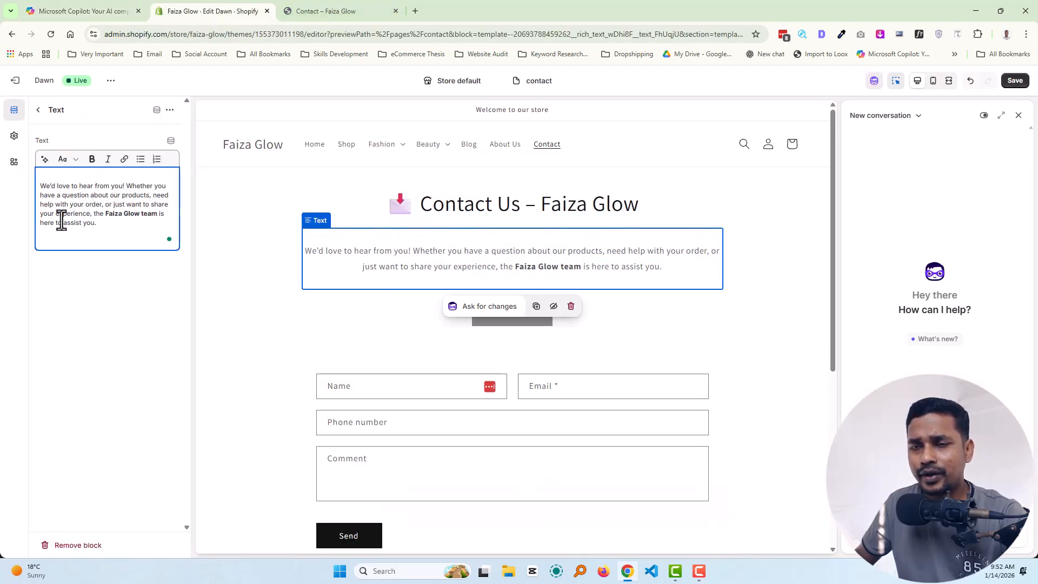
key(BackSpace)
click(39, 189)
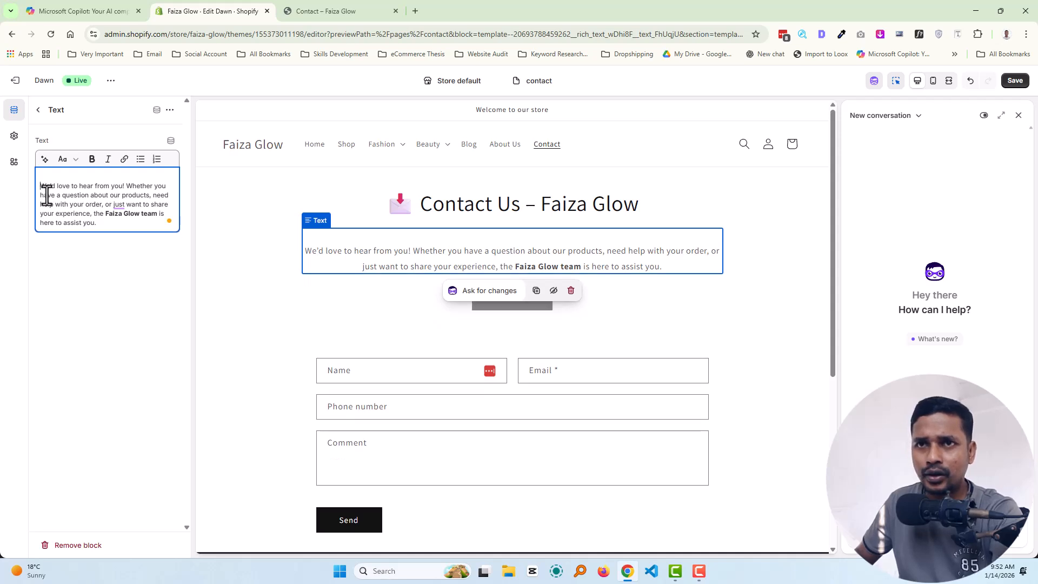
key(BackSpace)
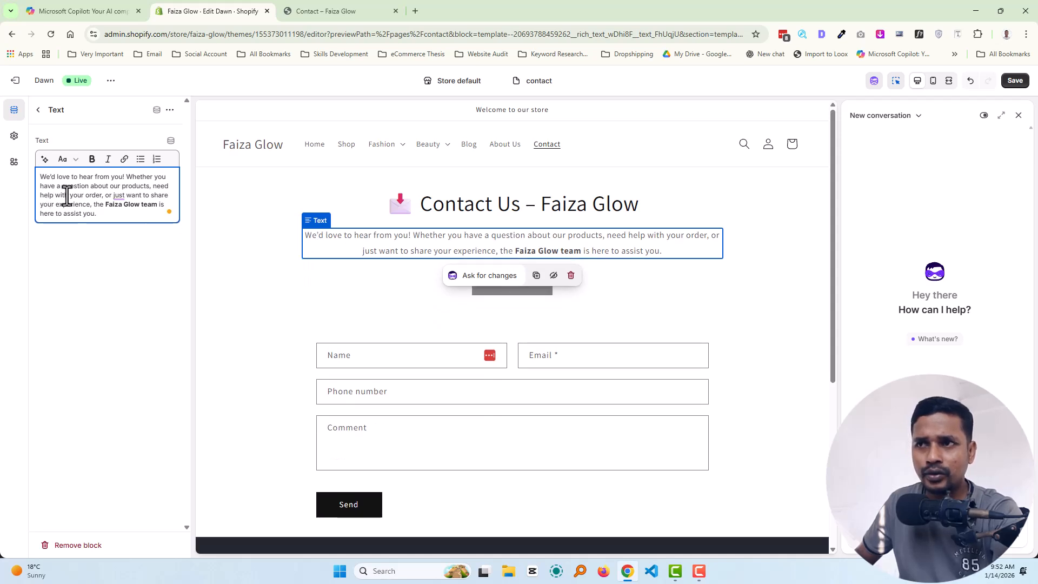
- Copy the "Get in Touch" heading and its contact details from the Copilot chat, and return to the Shopify theme editor
click(82, 7)
click(350, 212)
drag(335, 209, 525, 274)
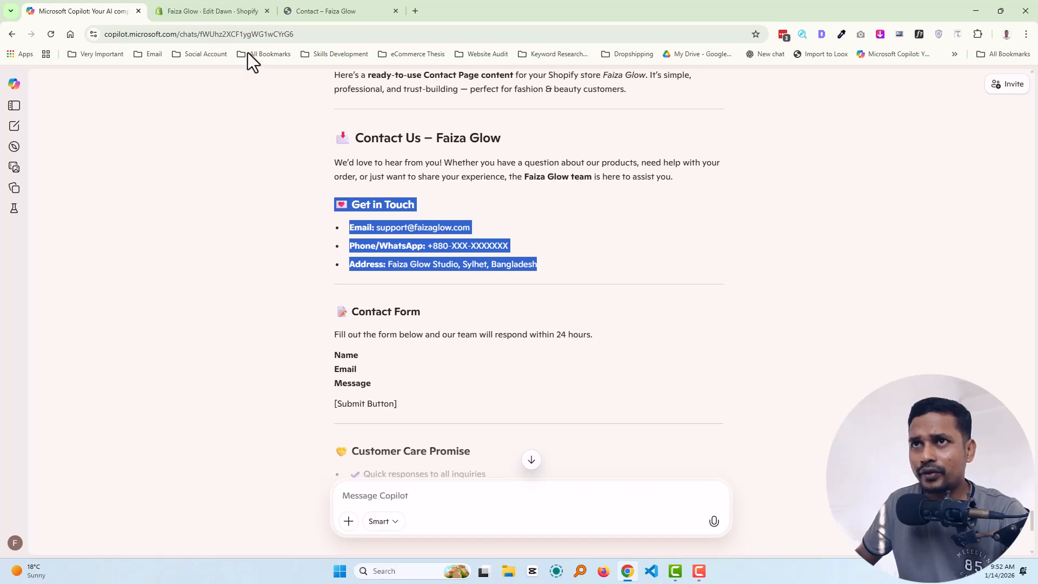
click(223, 11)
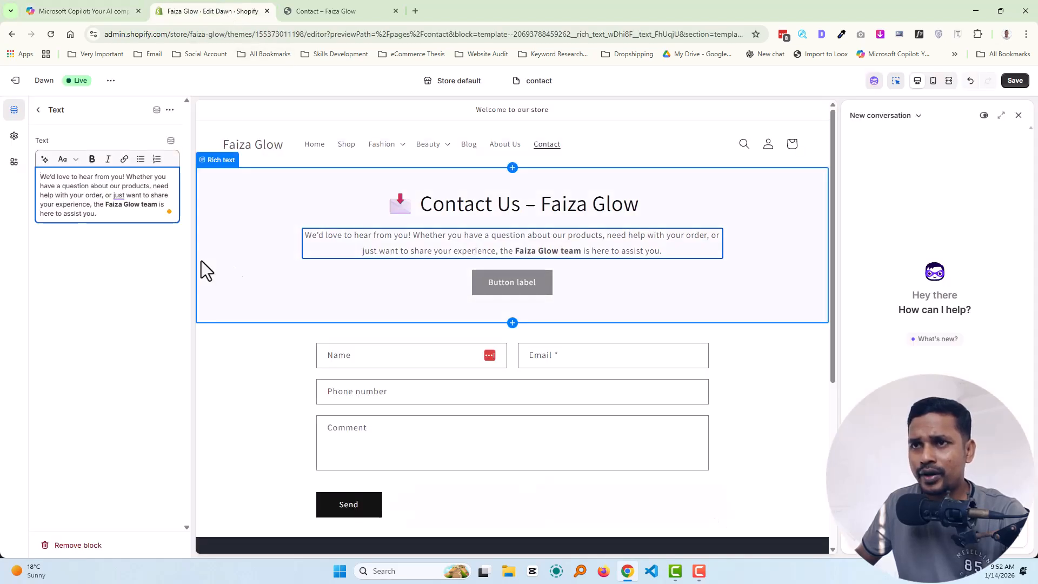
- Remove the button block from the Rich text section
click(420, 293)
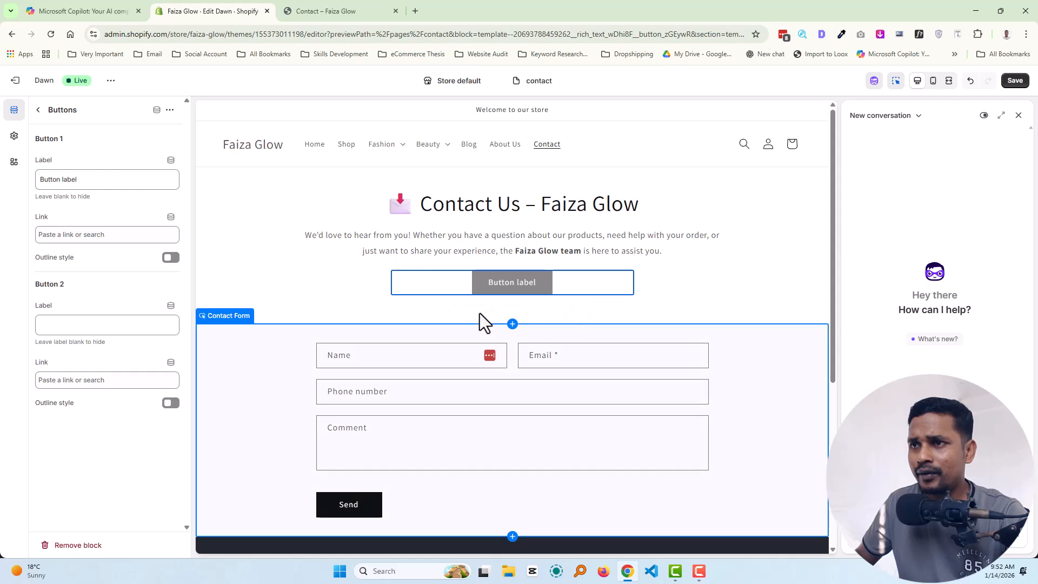
click(571, 312)
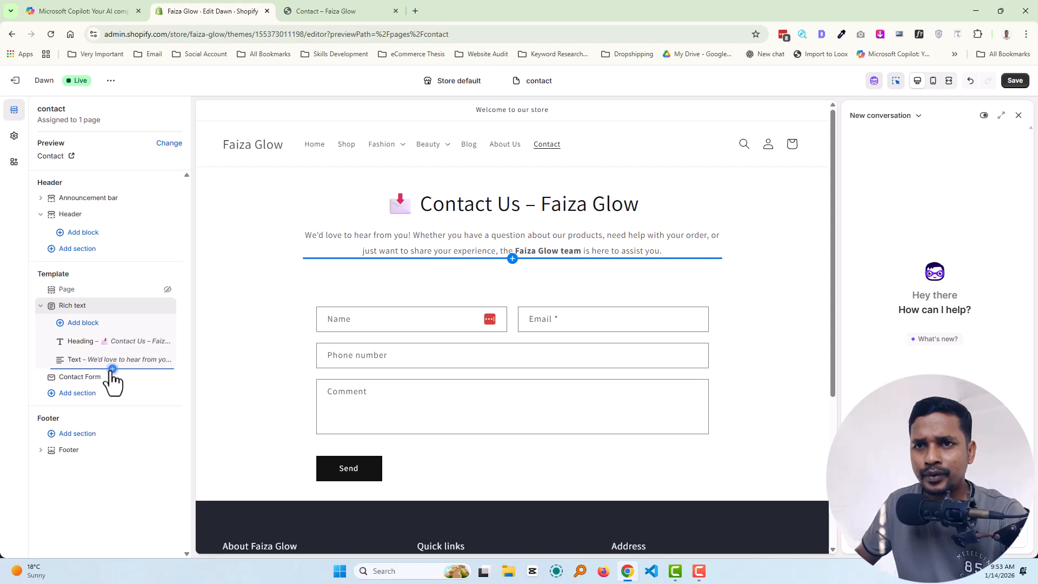
- Add a second Rich text section to the contact template after the Contact Form
click(113, 369)
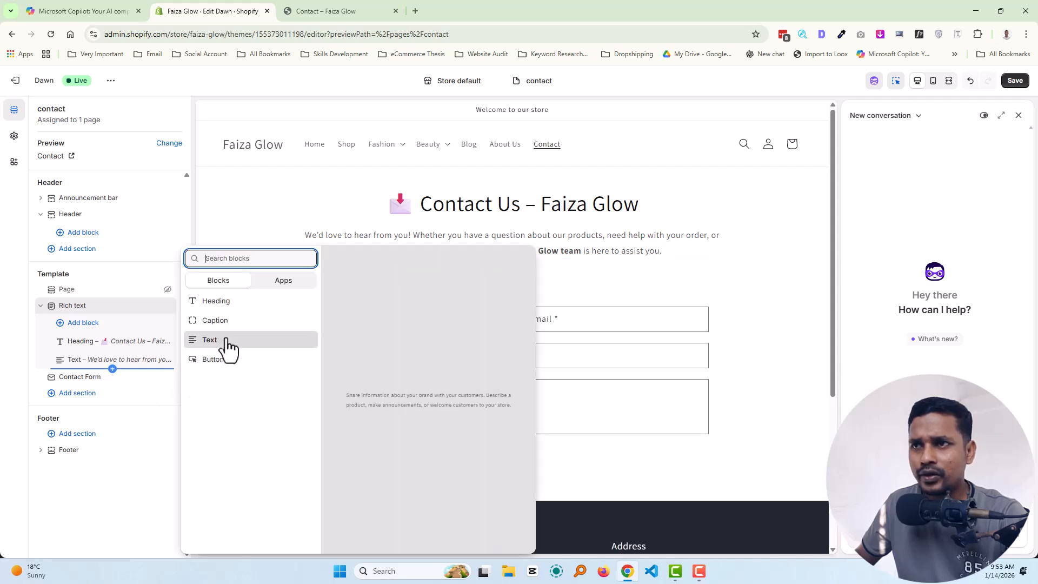
click(74, 394)
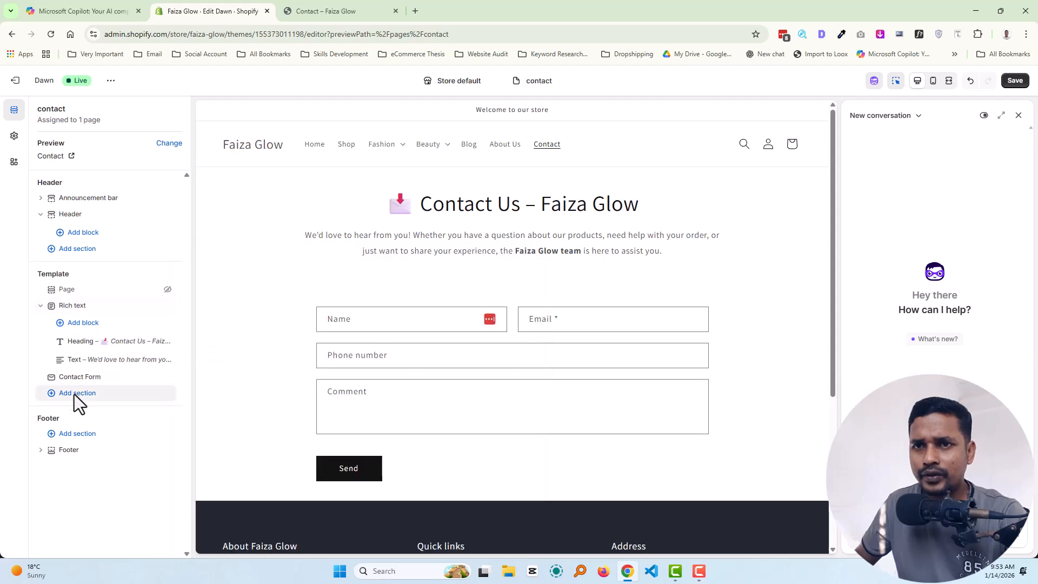
click(75, 394)
click(221, 383)
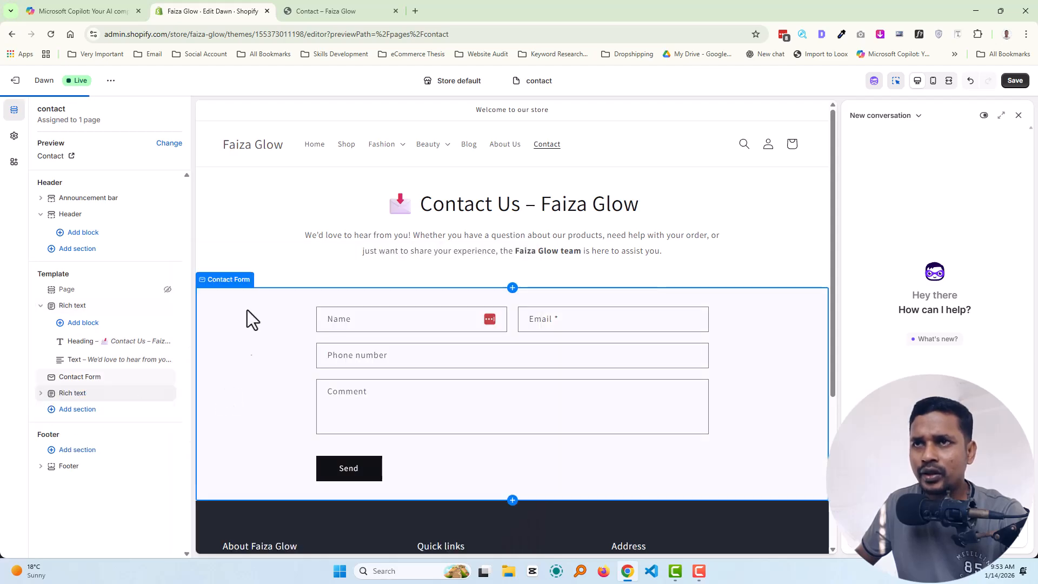
- Set the second Rich text section's heading to Copilot's "💗 Get in Touch" and its heading size to Small
click(88, 11)
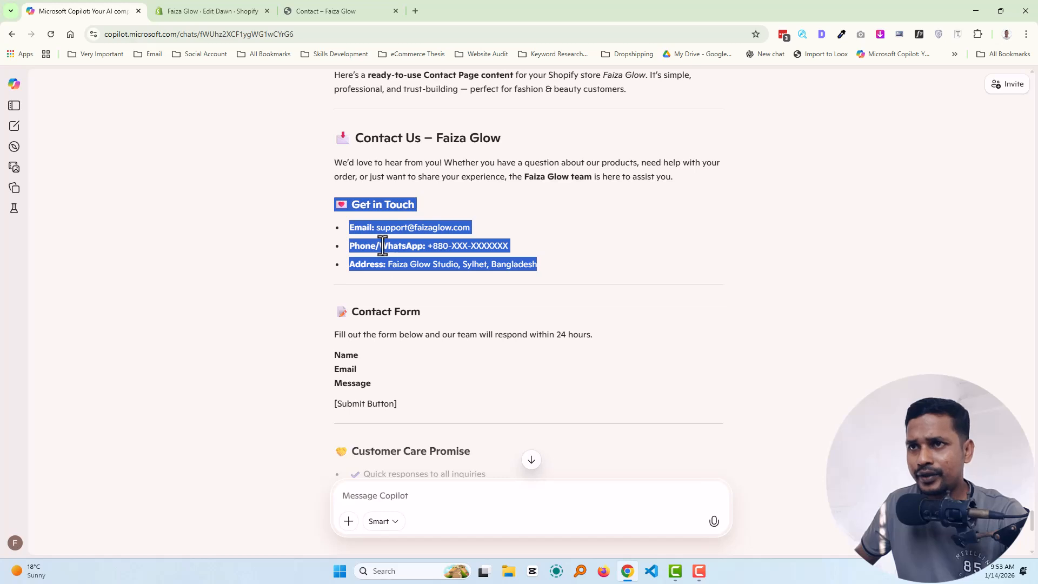
click(380, 211)
drag(336, 205, 439, 206)
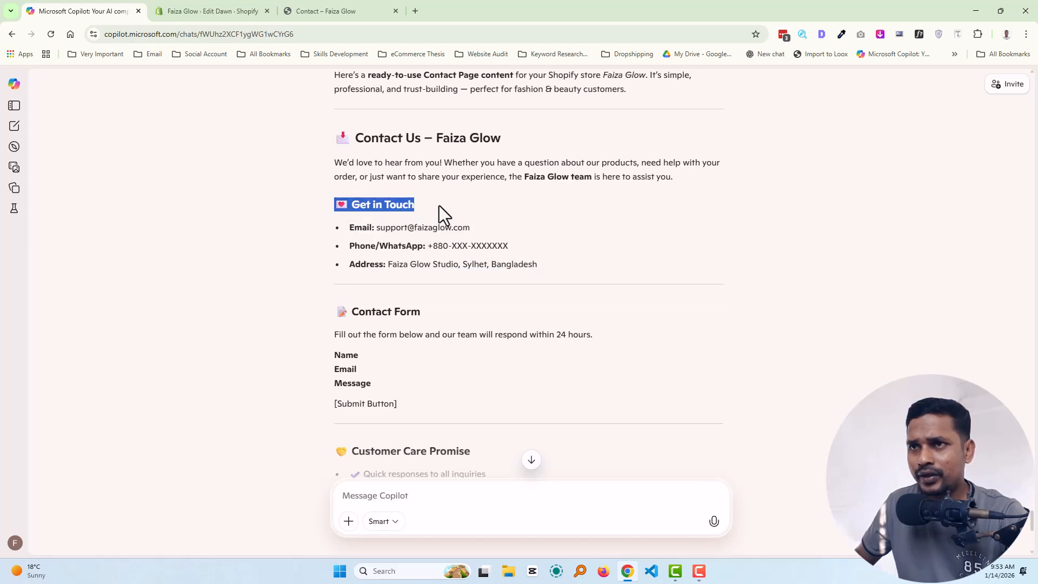
click(203, 4)
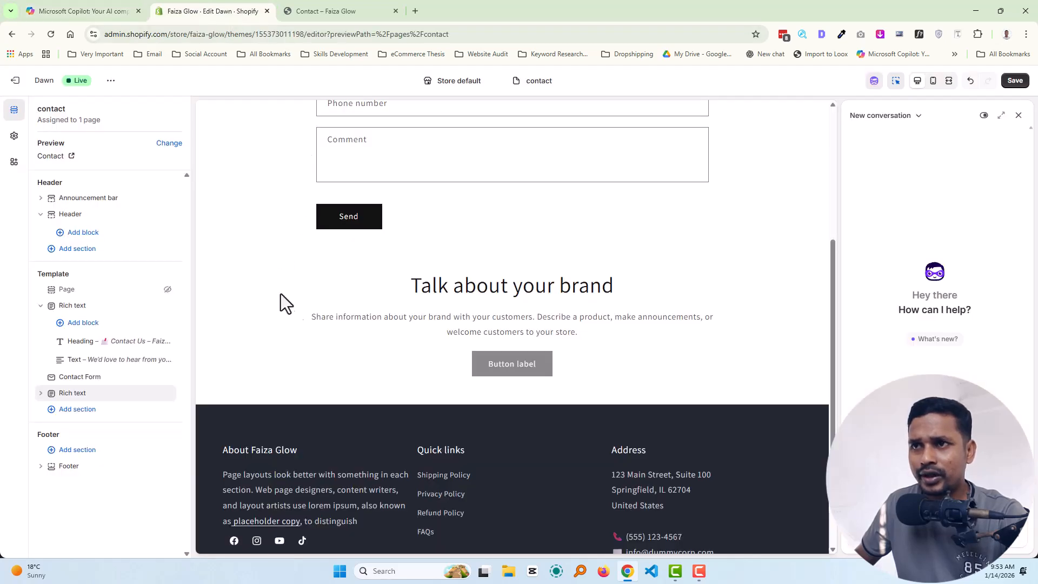
click(460, 287)
text(💗 Get in Touch)
click(131, 204)
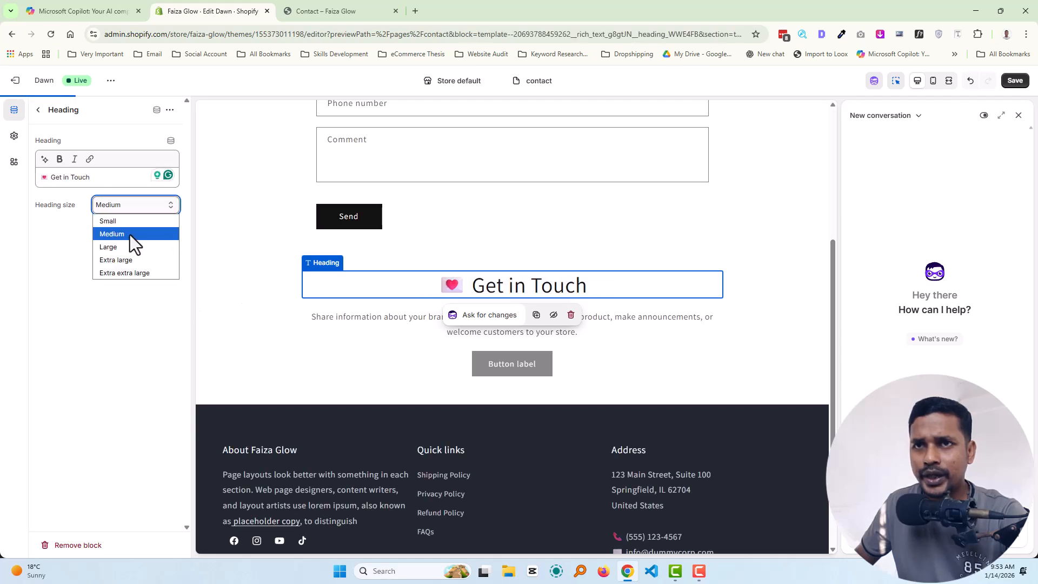
click(128, 219)
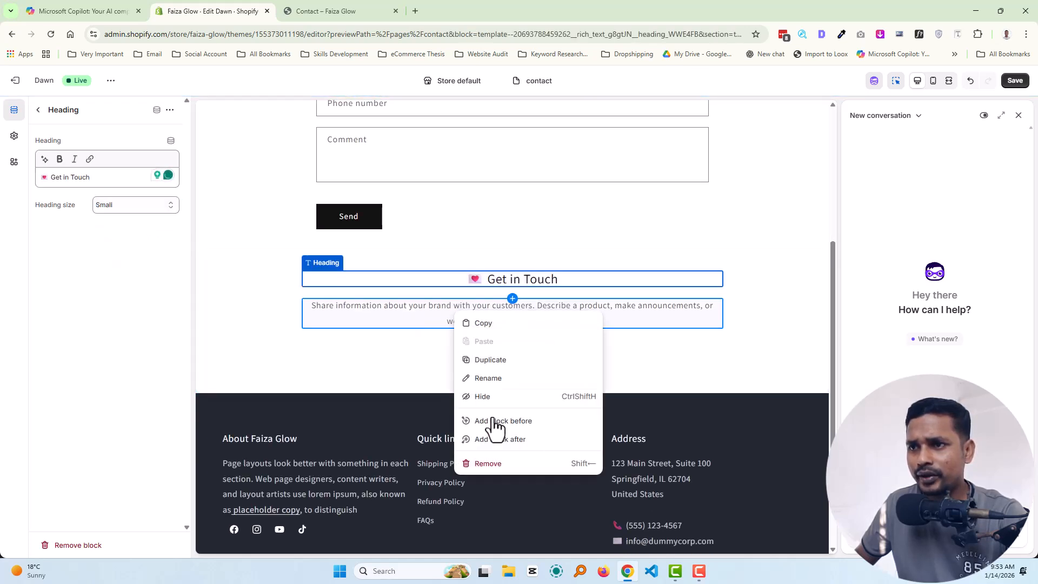
- Remove the placeholder text block and the button block from the Get in Touch Rich text section
click(488, 463)
right_click(473, 309)
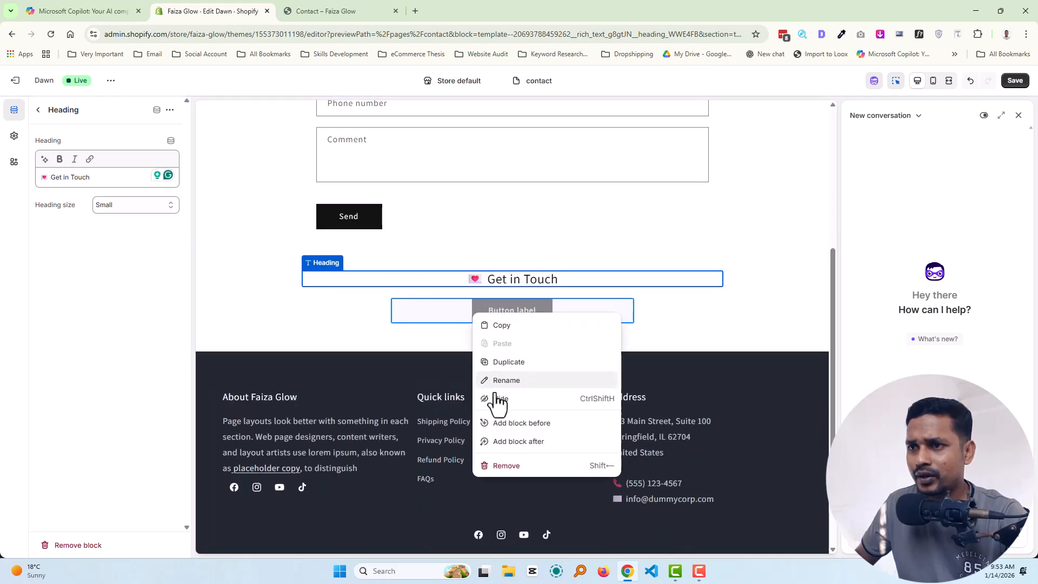
click(483, 466)
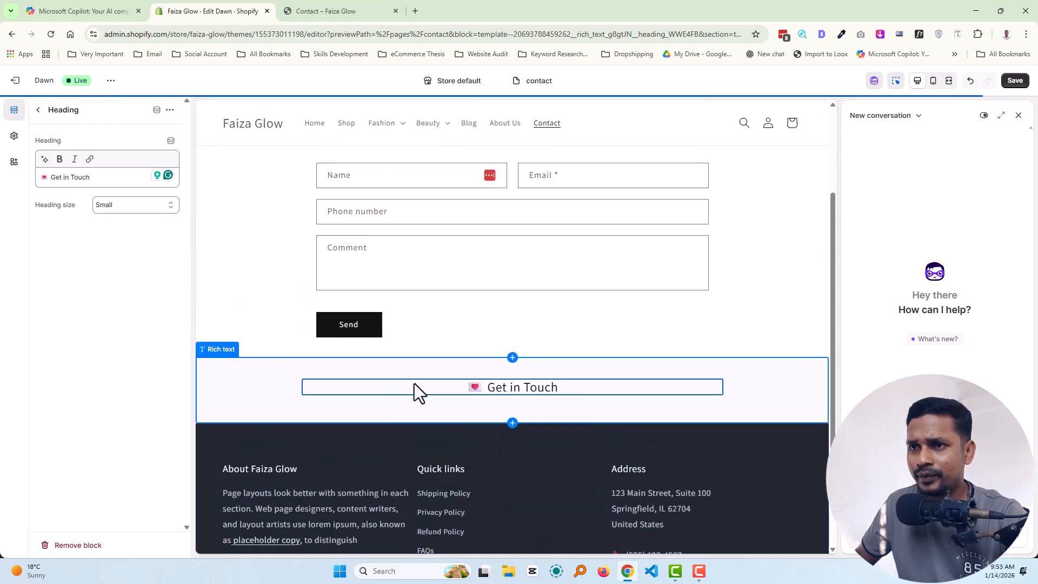
- Move the Get in Touch Rich text section above the Contact Form and set its bottom padding to 0 px
click(229, 358)
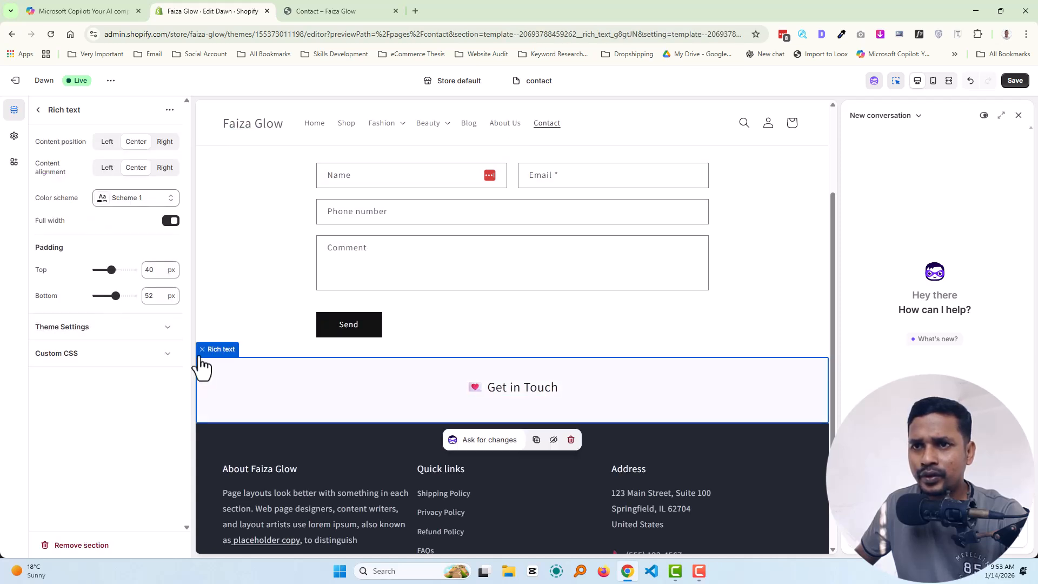
click(38, 111)
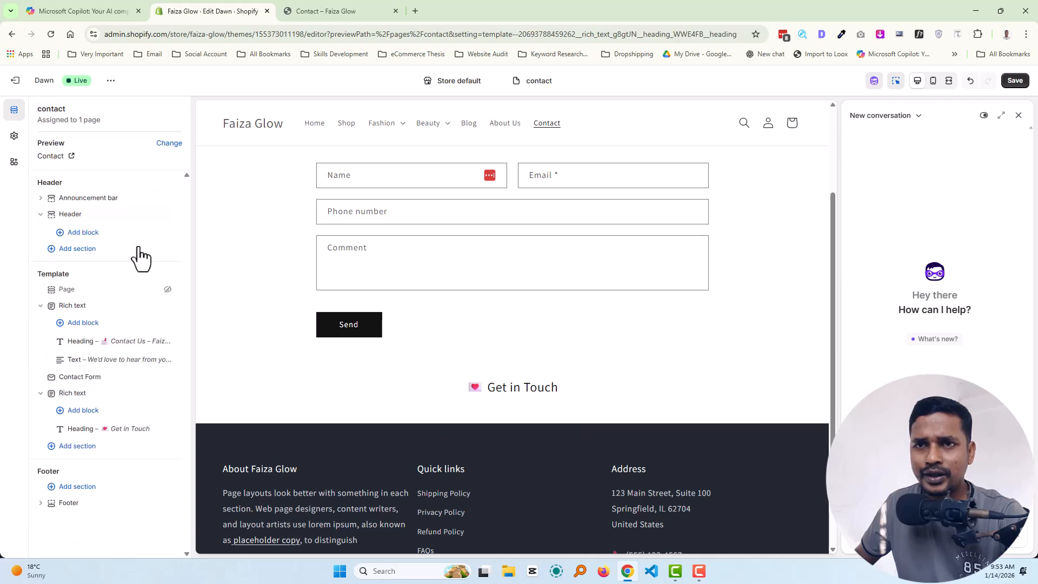
drag(74, 398, 53, 379)
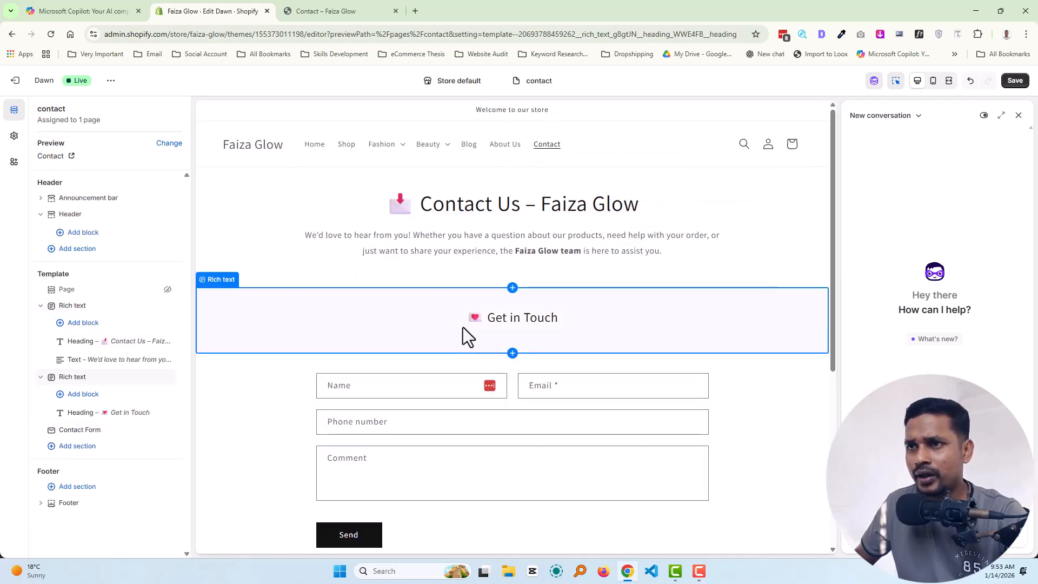
click(463, 327)
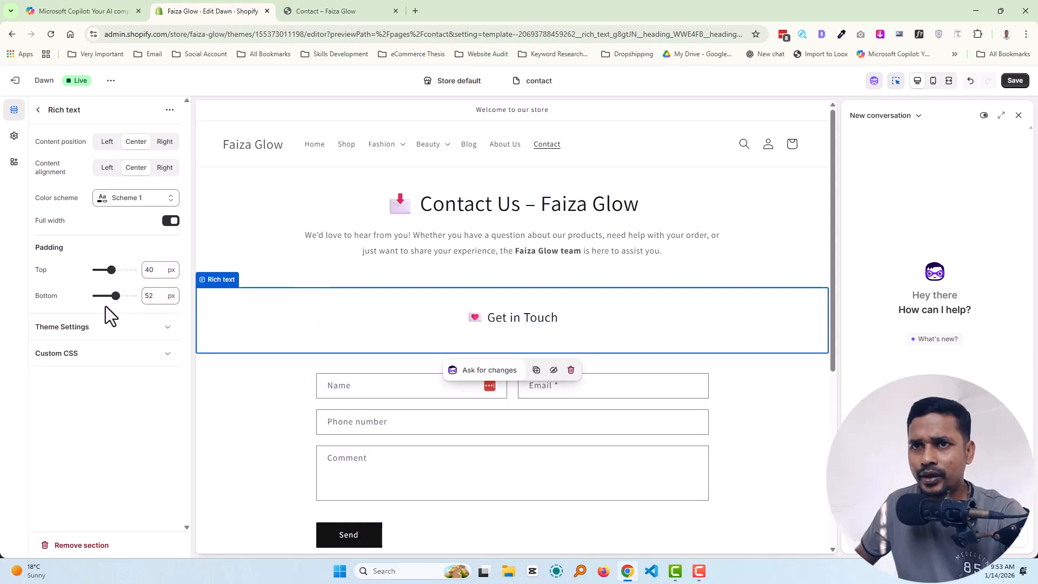
drag(114, 298, 20, 296)
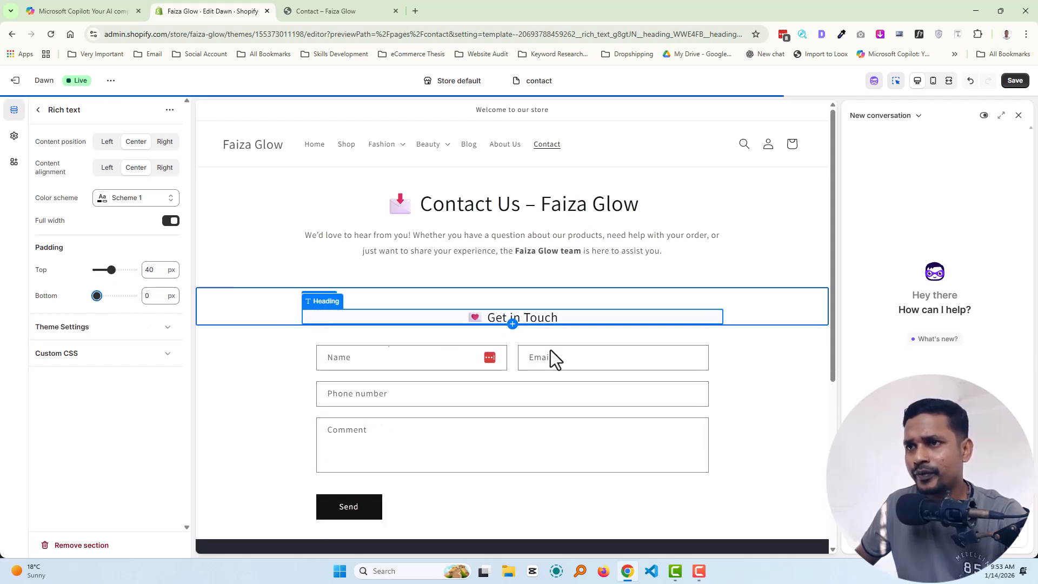
- Copy the email, phone/WhatsApp and address lines under Get in Touch from the Copilot chat, and return to the Shopify theme editor
click(99, 3)
click(278, 232)
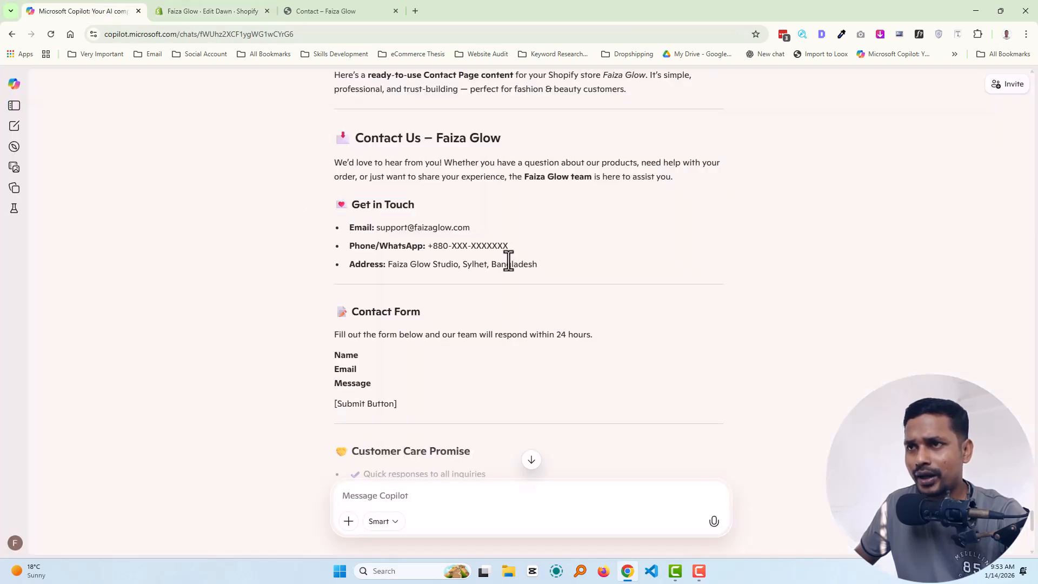
drag(544, 264, 342, 228)
key(ctrl+c)
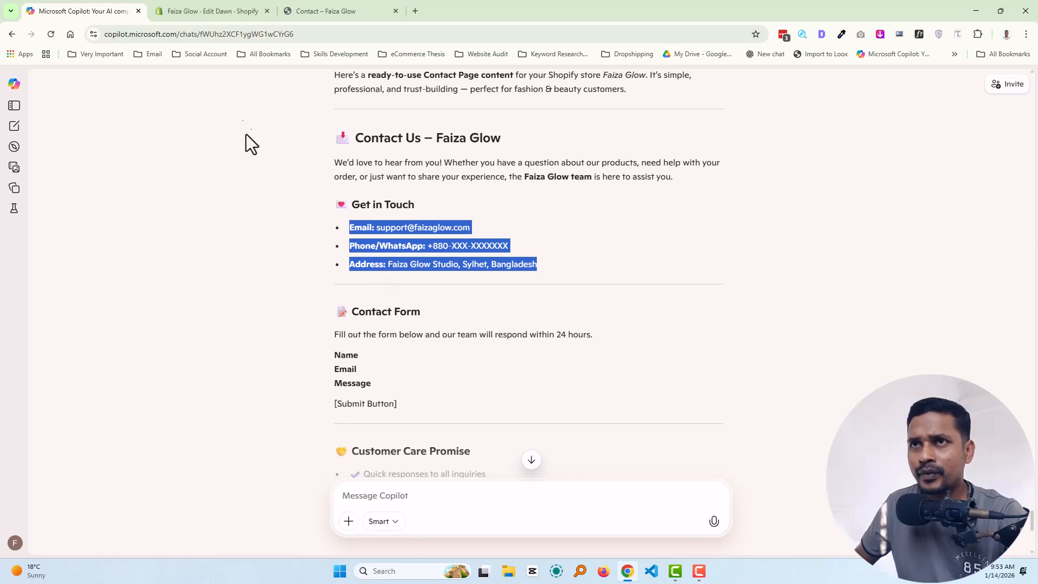
click(200, 4)
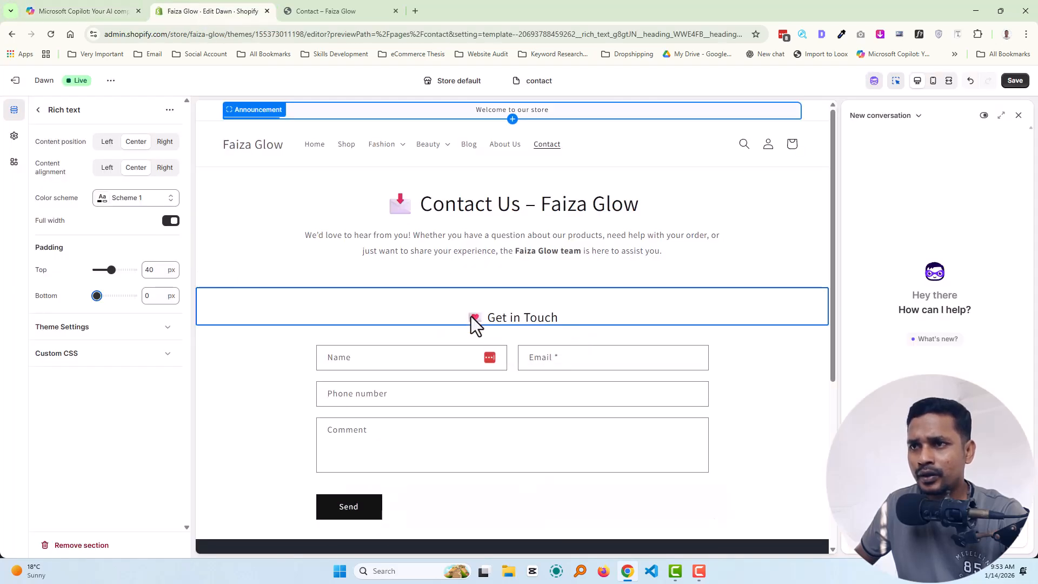
- Add a text block below the Get in Touch heading and replace its placeholder text with the copied contact details
click(38, 111)
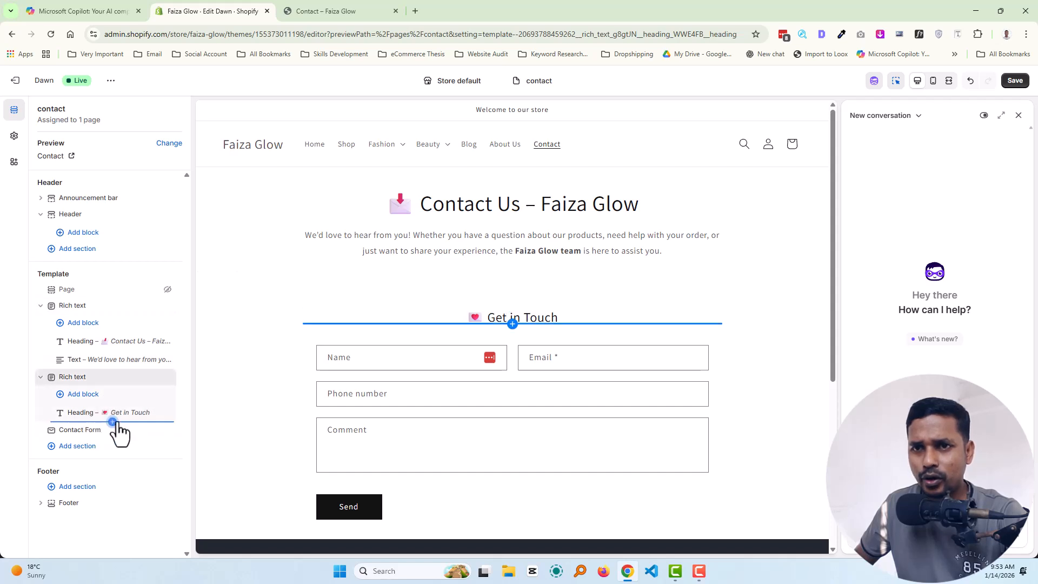
click(113, 421)
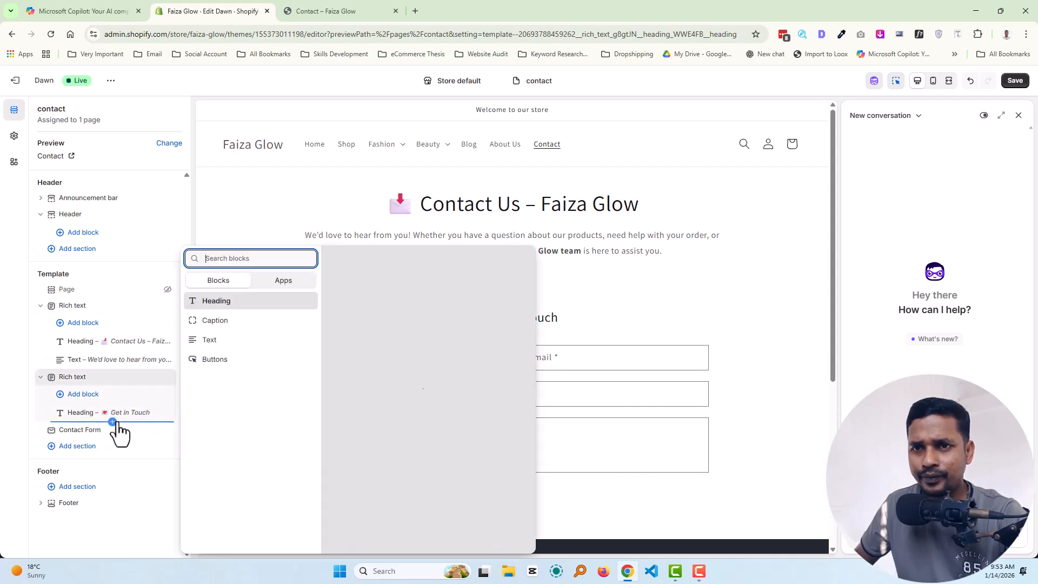
click(210, 340)
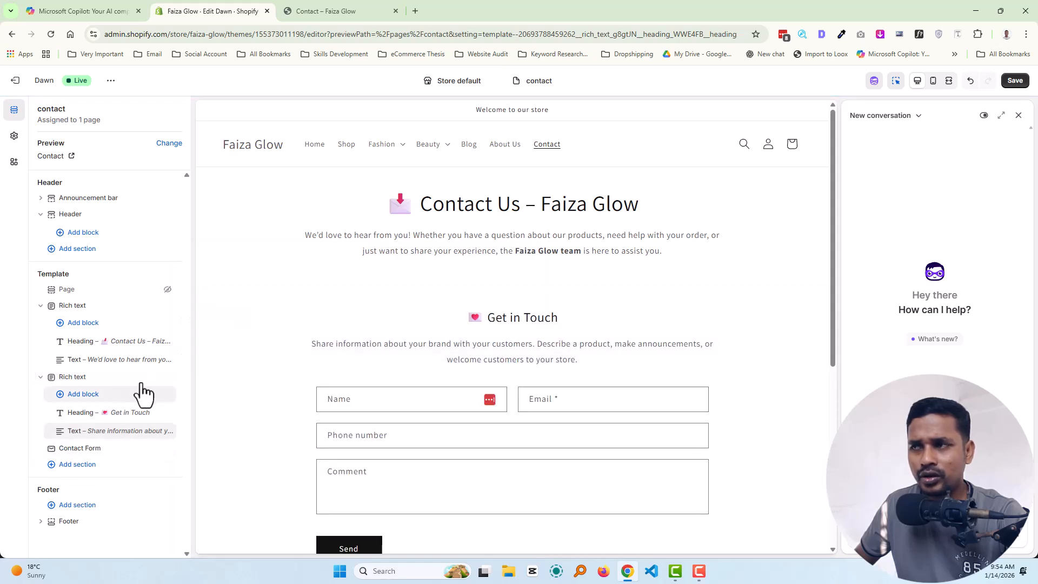
click(92, 431)
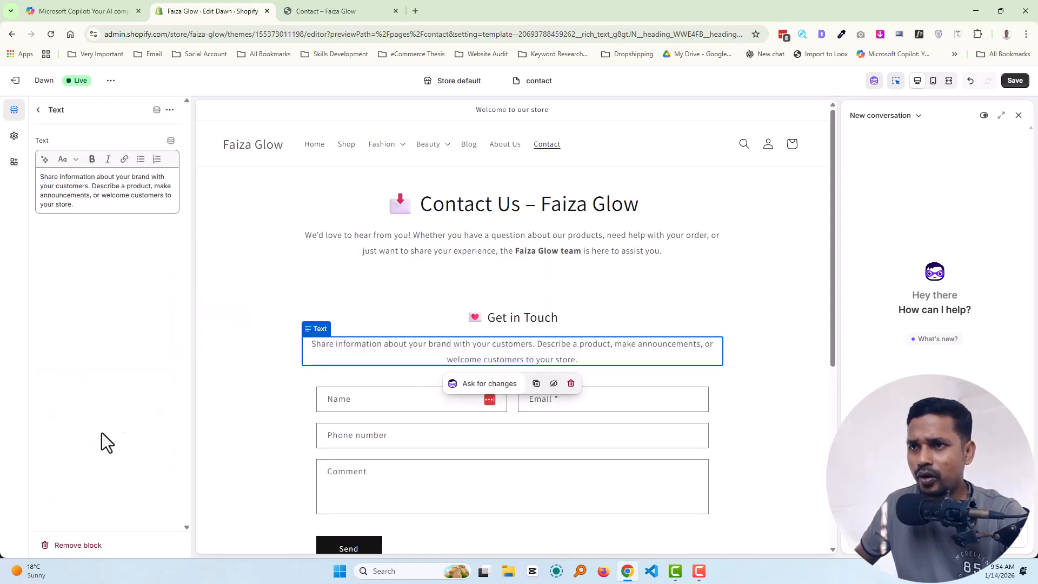
click(132, 197)
key(ctrl+a)
key(ctrl+v)
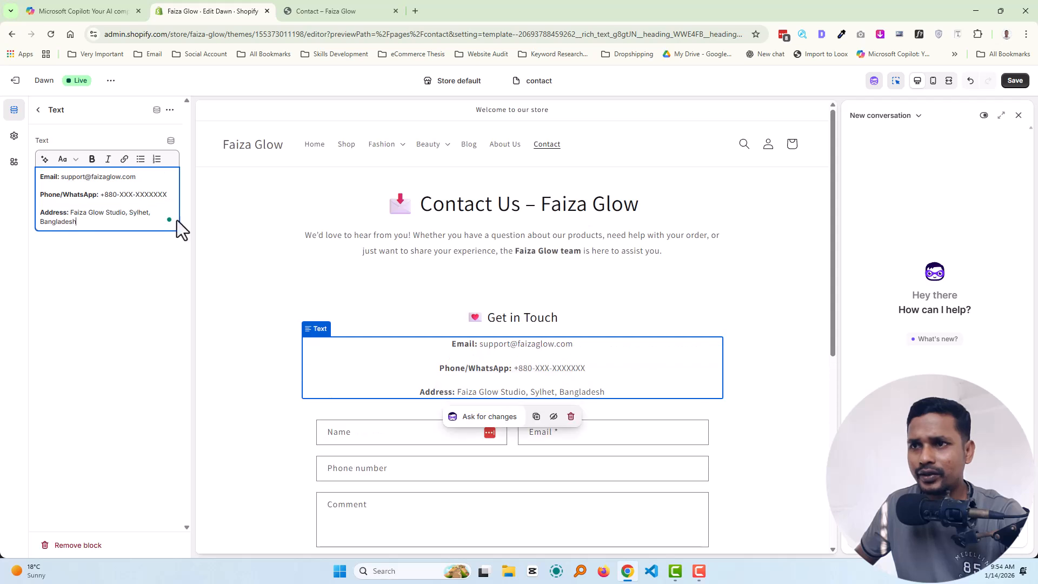
- Copy the contact details from the text block under Get in Touch and remove that block
key(ctrl+a)
key(ctrl+c)
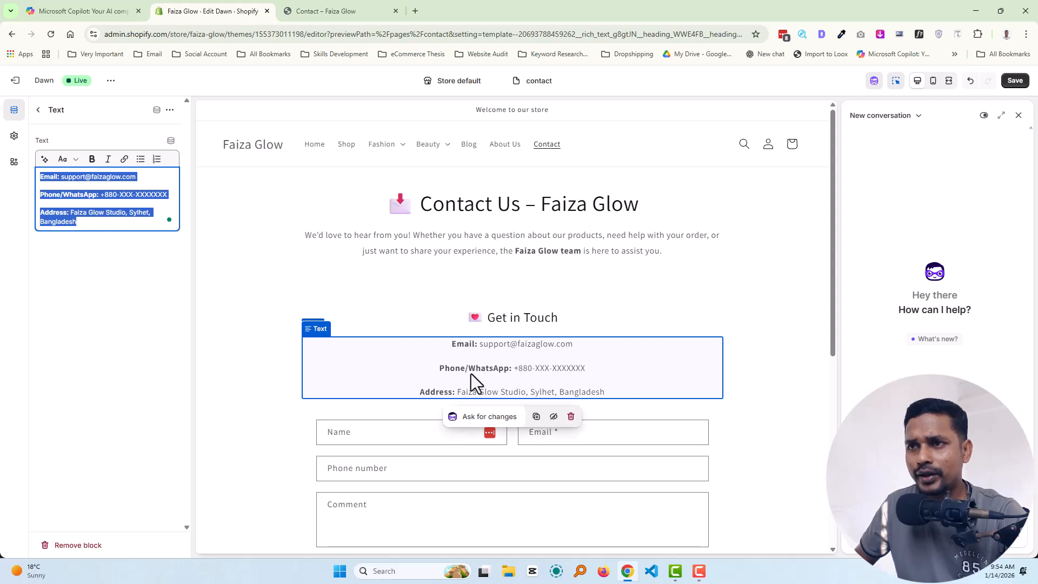
click(39, 111)
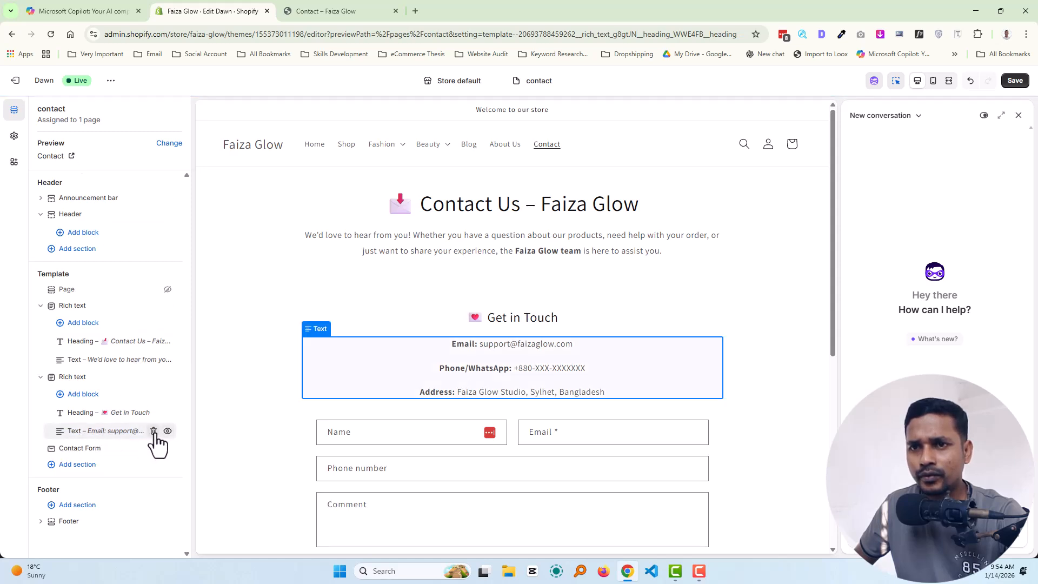
click(153, 431)
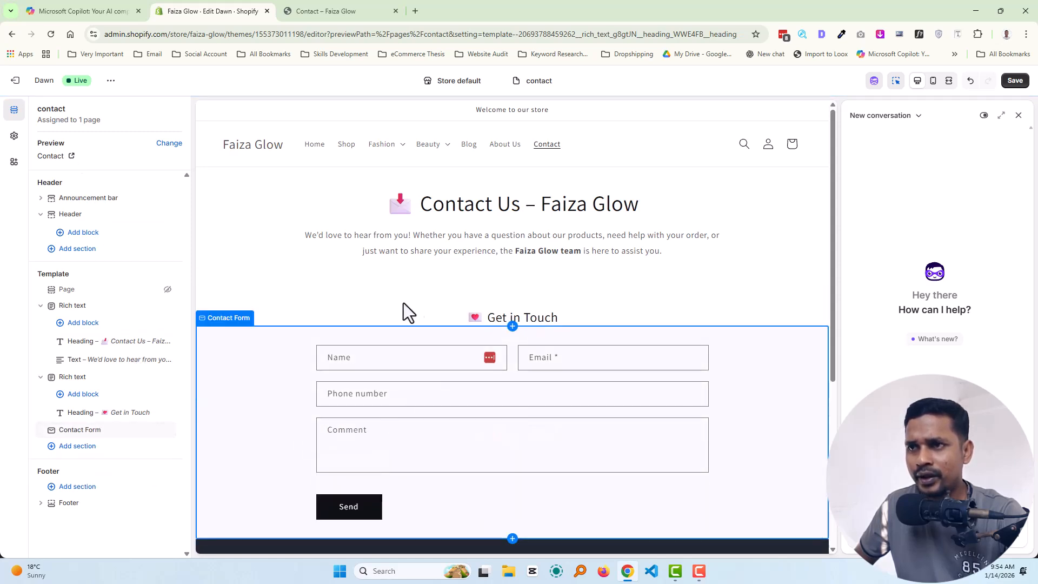
- Add an Image with text section between the Get in Touch section and the Contact Form
click(513, 341)
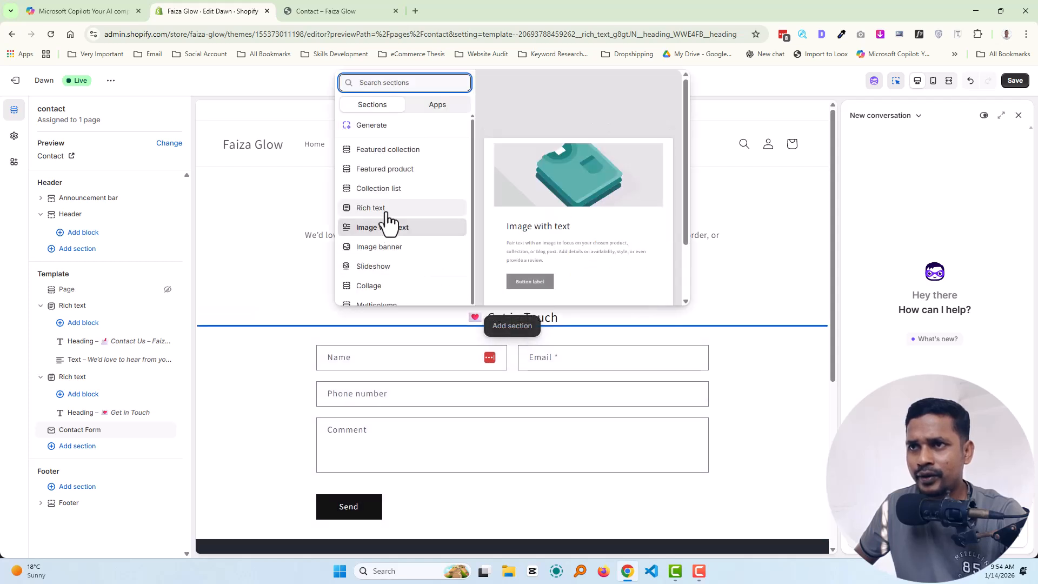
scroll(395, 265, down, 1)
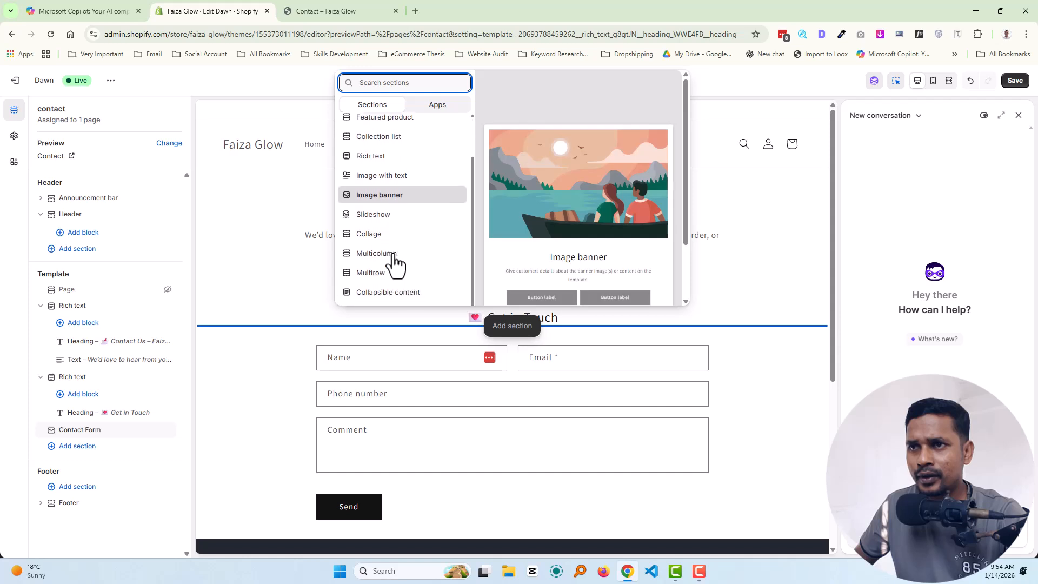
click(400, 174)
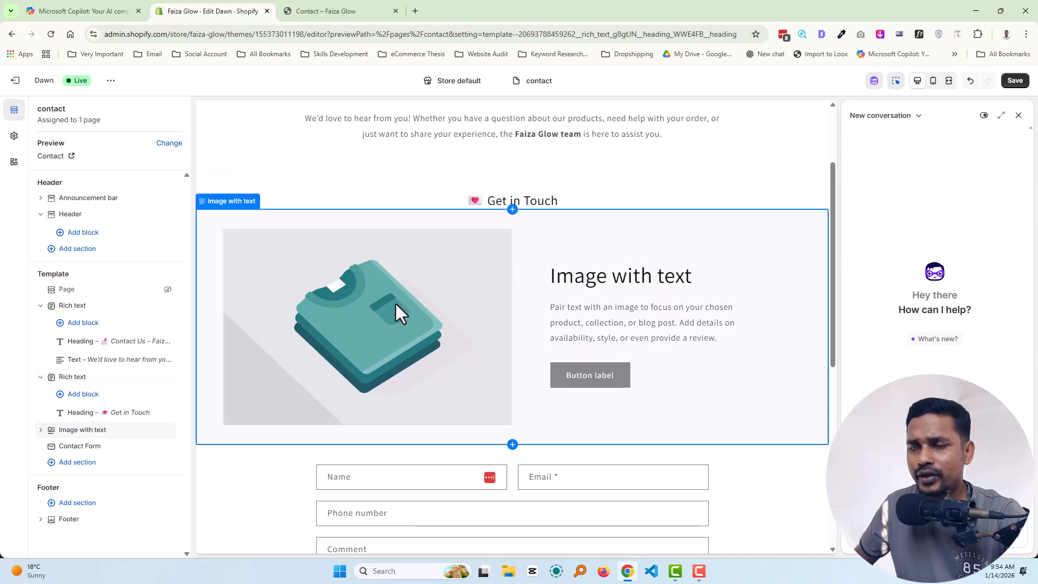
- Try to fill the Image with text section's picture with the headset close-up found by searching the free images for "contact"
click(396, 305)
click(136, 172)
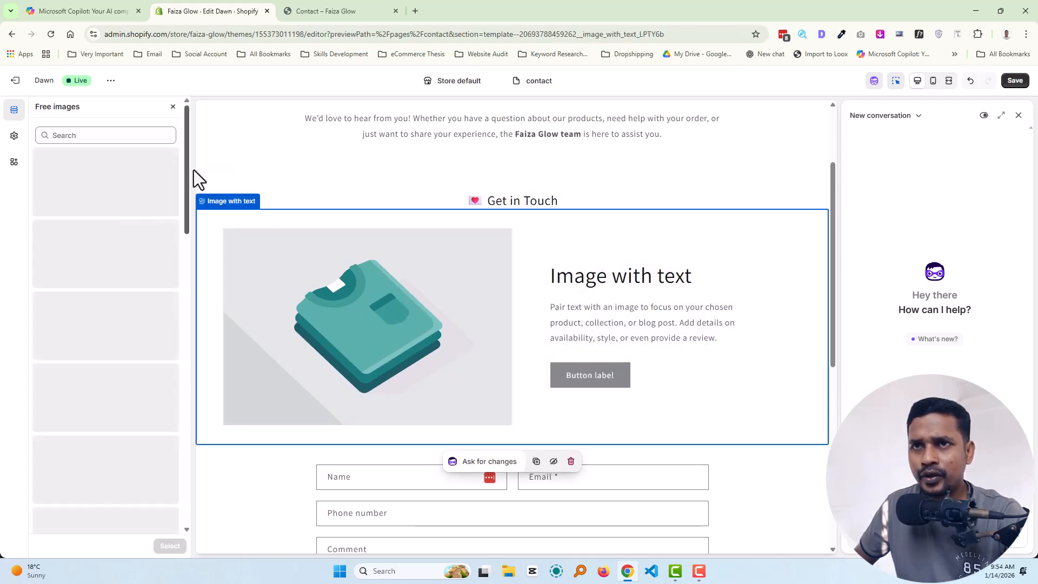
click(113, 139)
text(c)
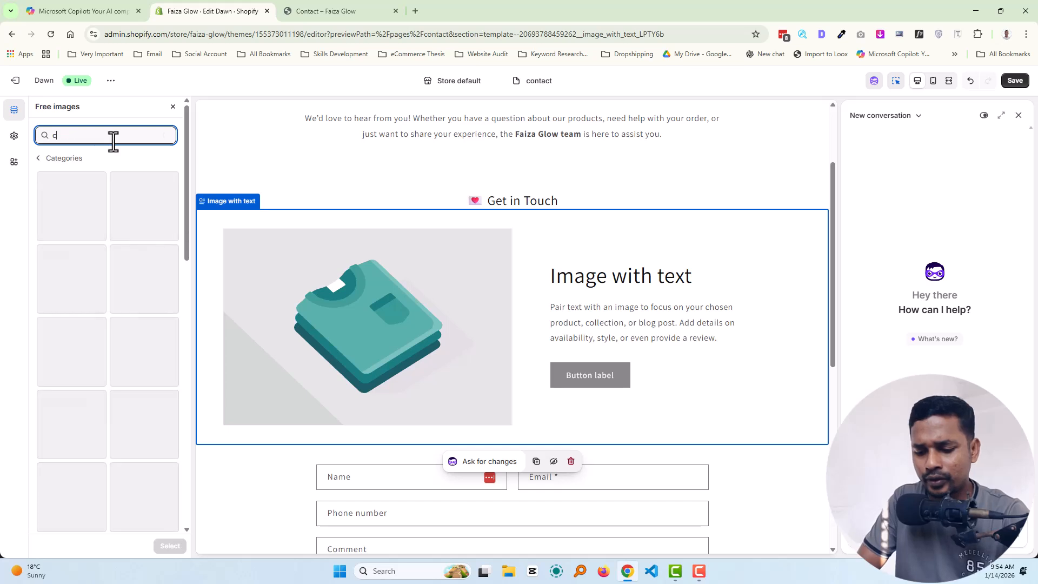
text(ontact)
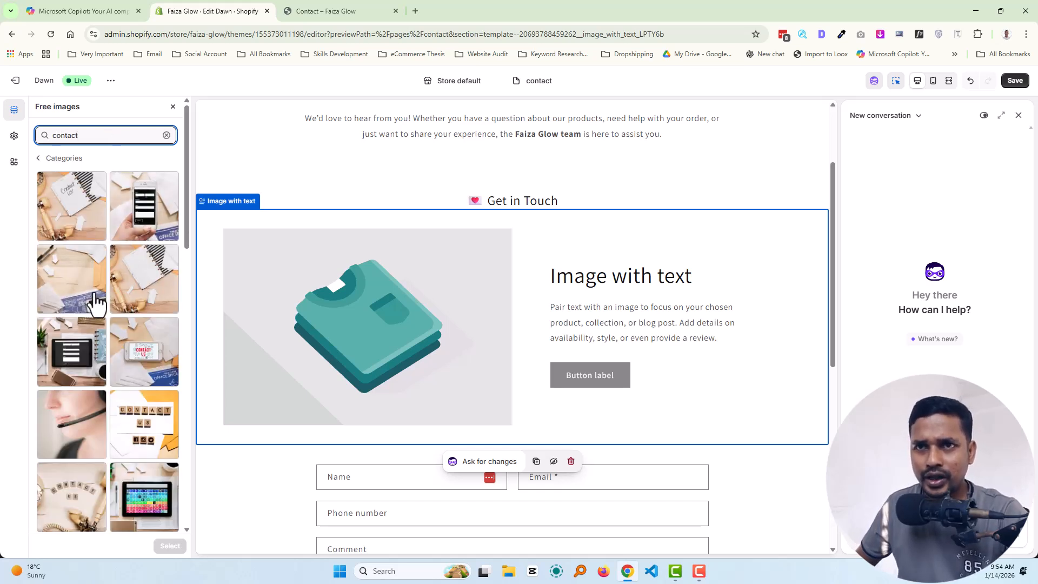
click(61, 428)
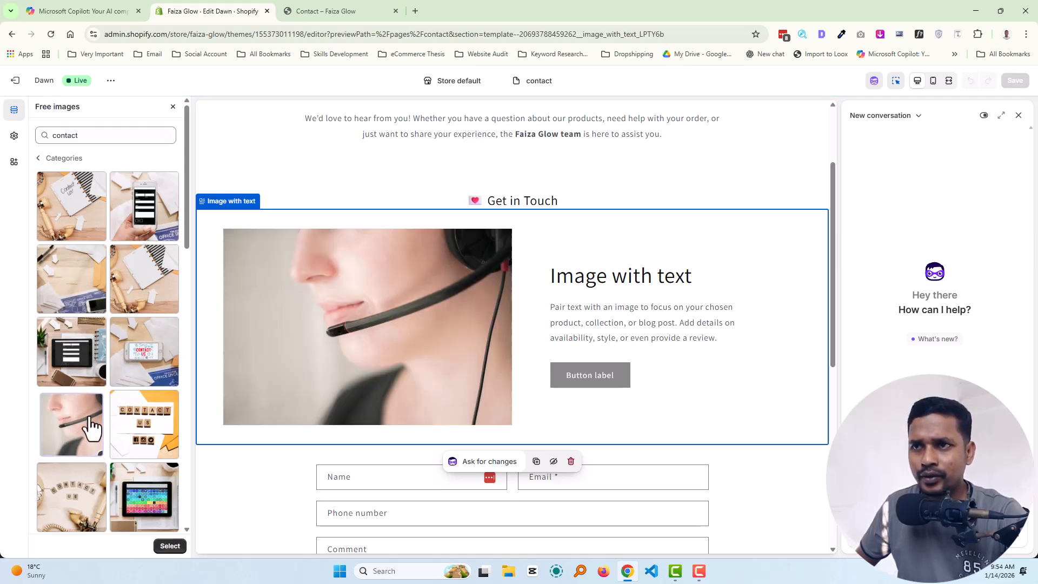
scroll(102, 370, down, 4)
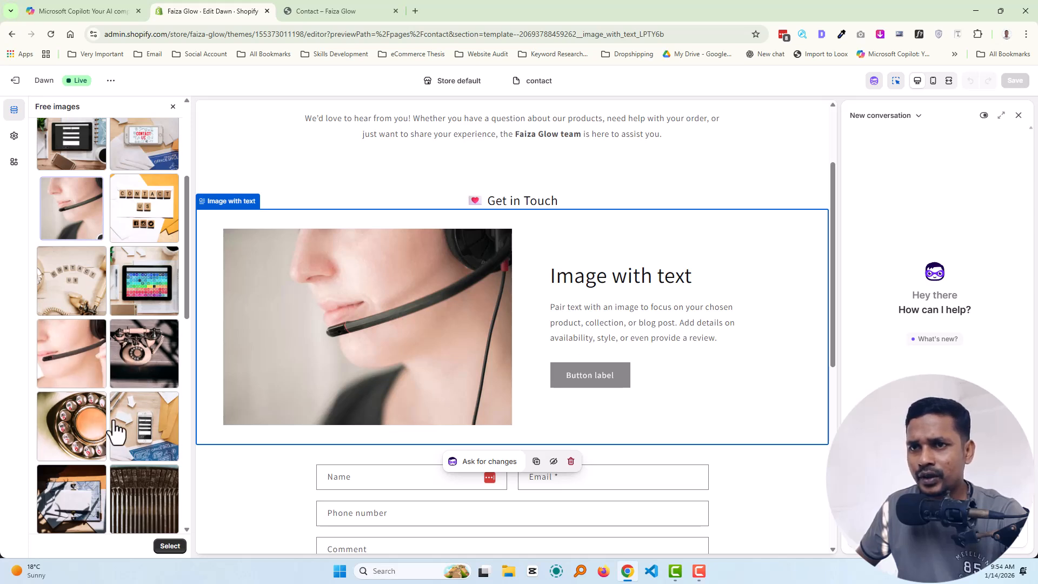
scroll(116, 424, up, 2)
scroll(116, 424, up, 1)
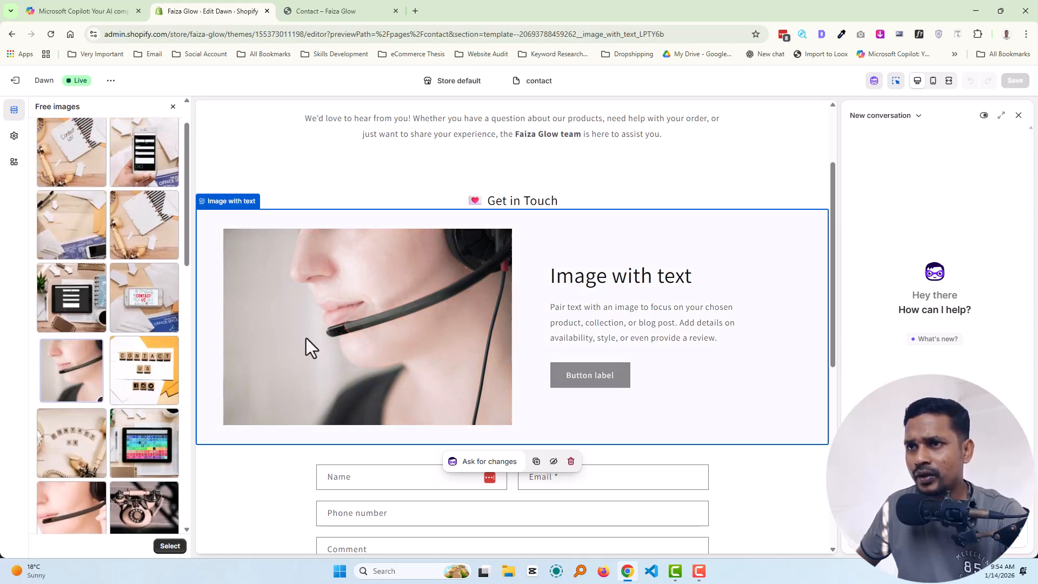
- Replace the placeholder text in the Image with text section with the copied email, phone/WhatsApp and address lines
click(612, 271)
click(559, 320)
key(ctrl+v)
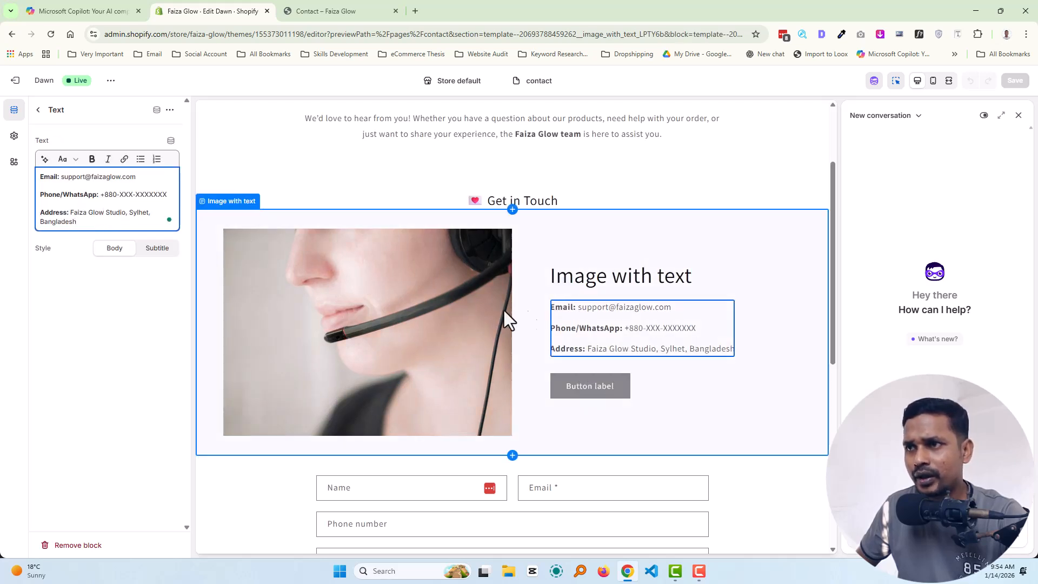
- Copy the "💗 Get in Touch" heading from the Rich text section and use it as the heading of the Image with text section
click(497, 199)
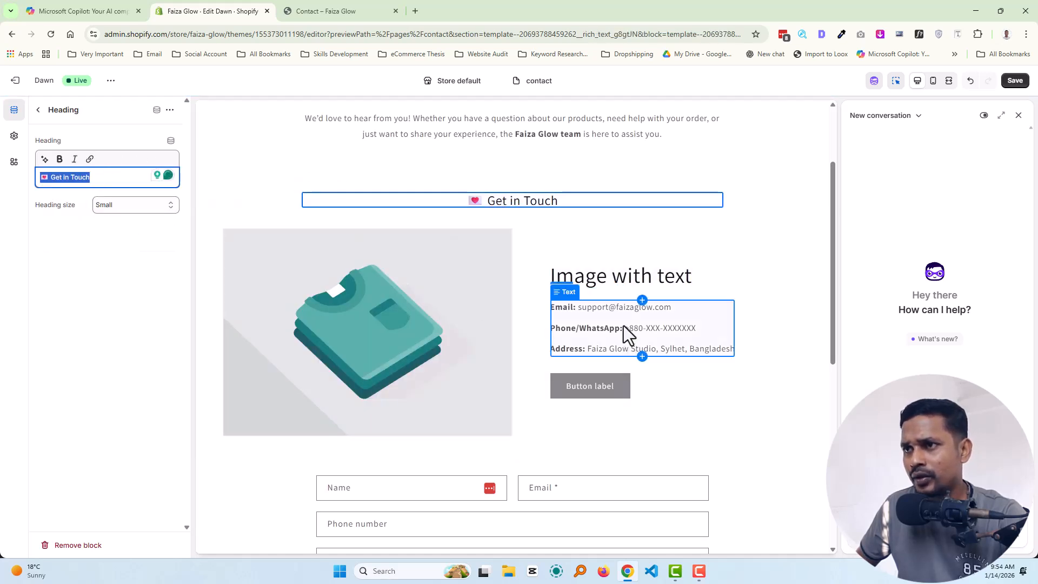
click(609, 278)
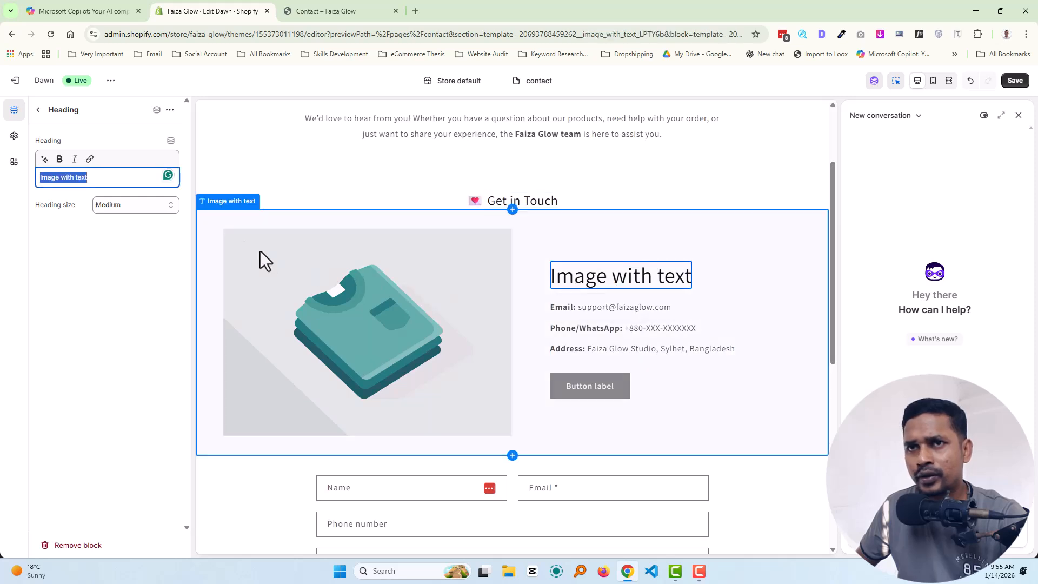
text(💗 Get in Touch)
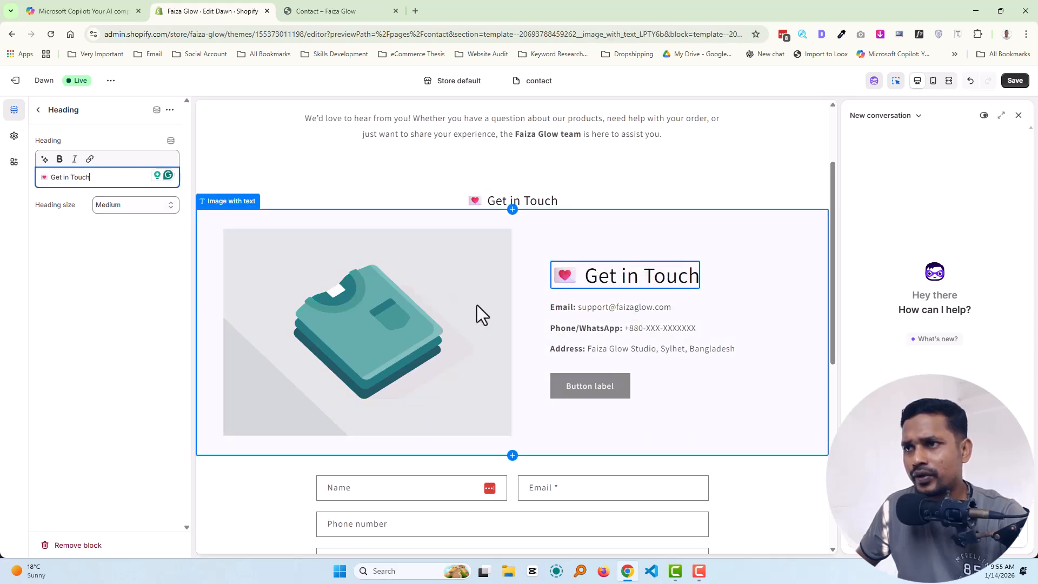
- Remove the separate Get in Touch Rich text section and the button block of the Image with text section
click(514, 196)
click(287, 194)
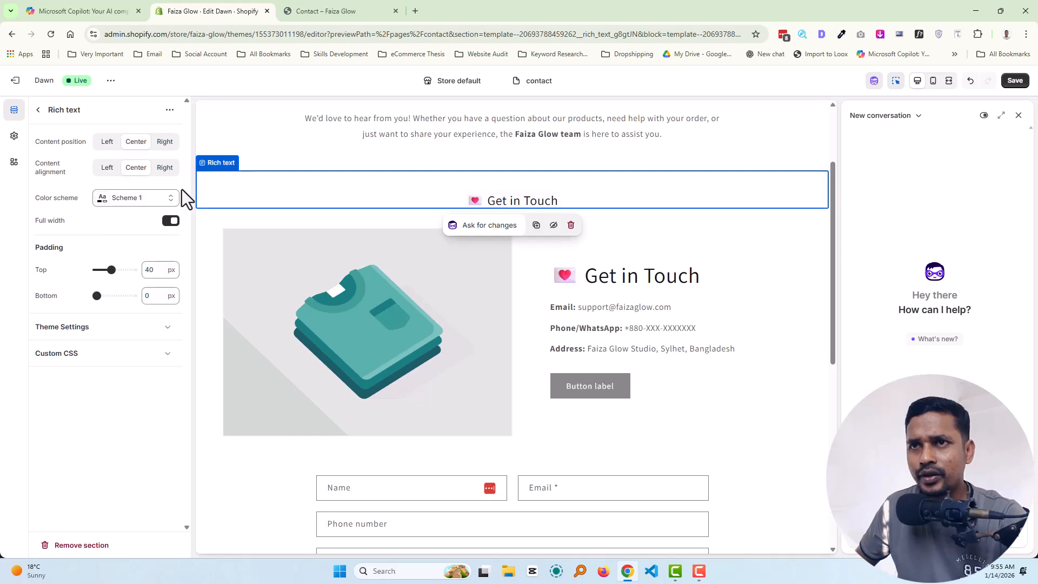
click(571, 224)
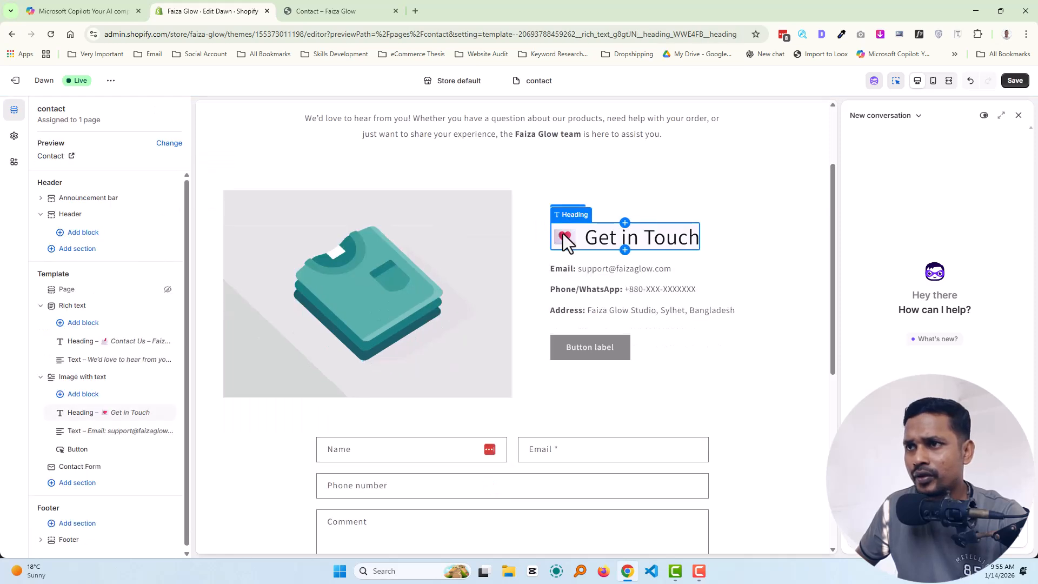
click(610, 352)
click(649, 377)
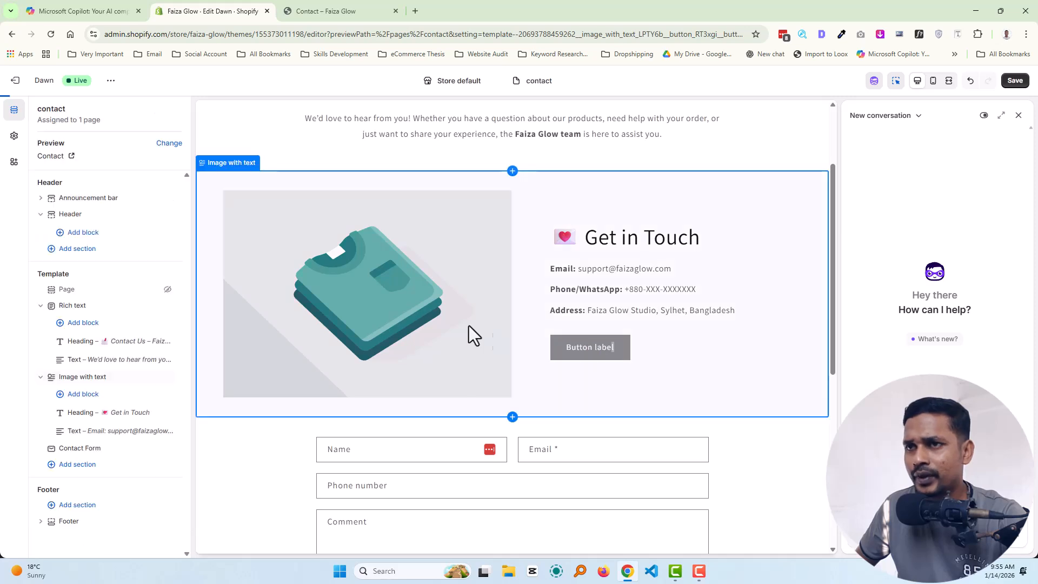
- Fill the Image with text section's picture with the headset close-up found by searching the free images for "contact"
click(434, 303)
click(131, 172)
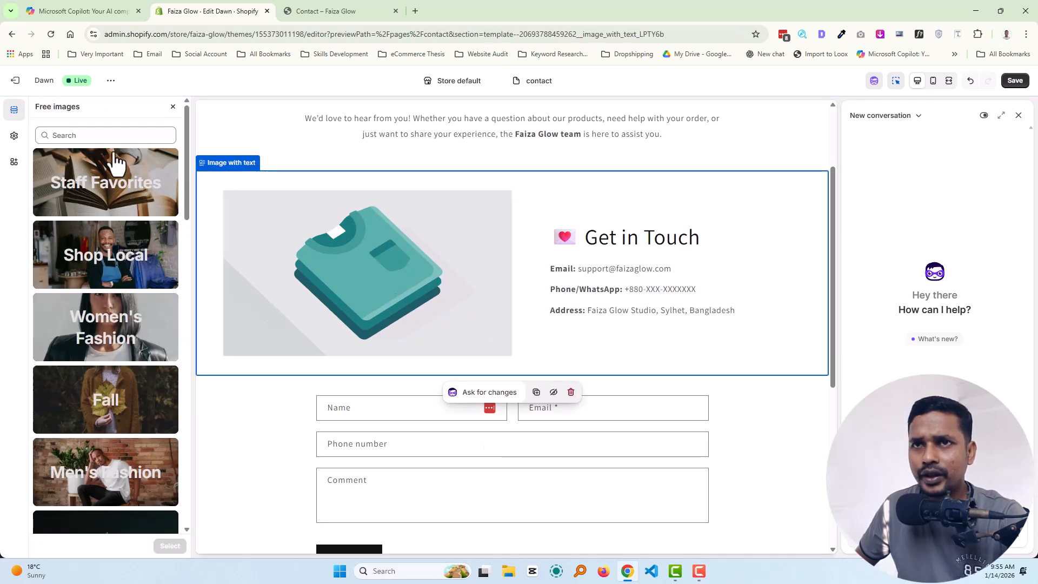
click(108, 136)
text(contact)
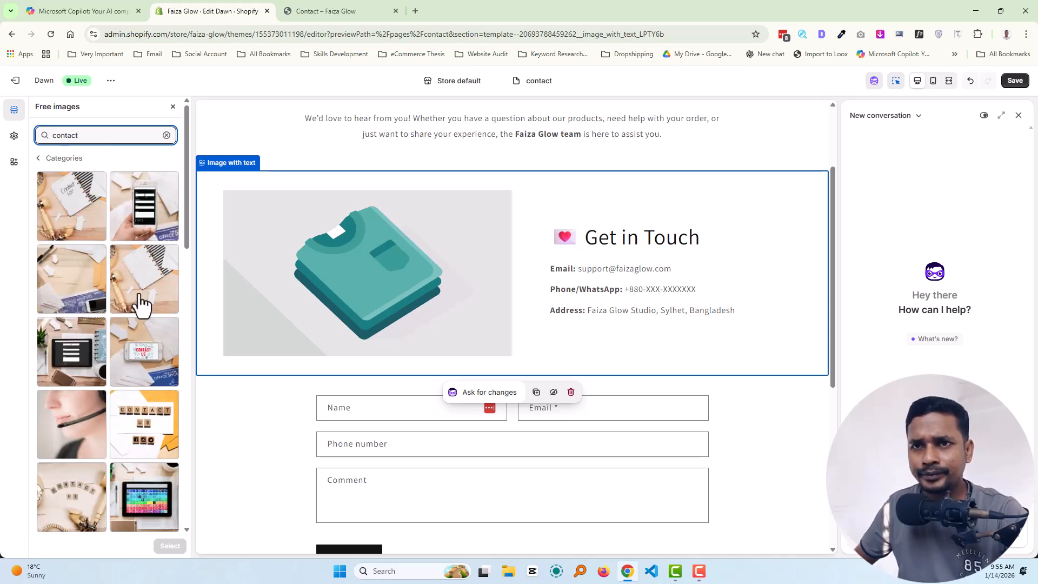
click(63, 427)
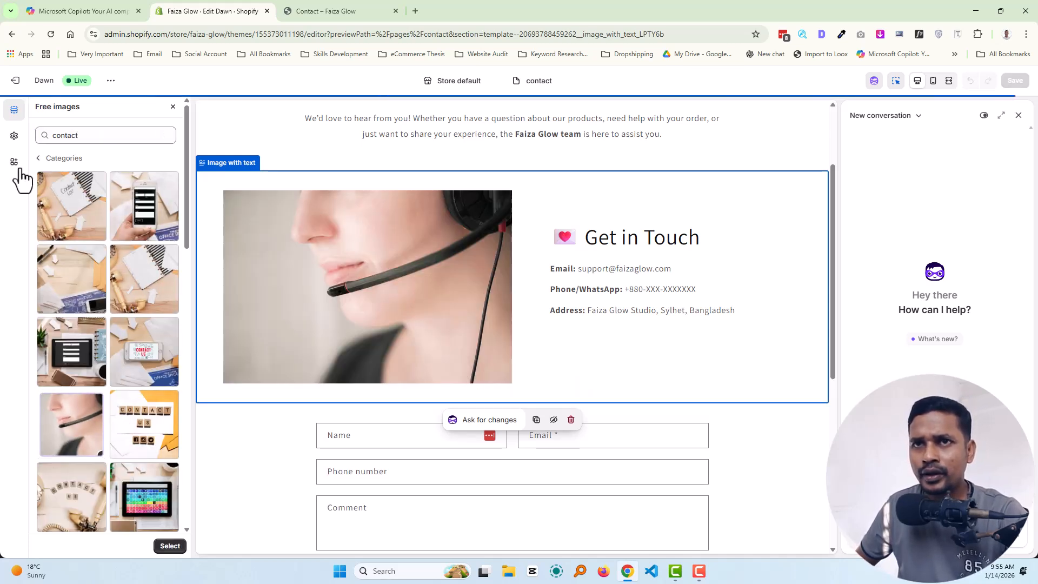
click(170, 547)
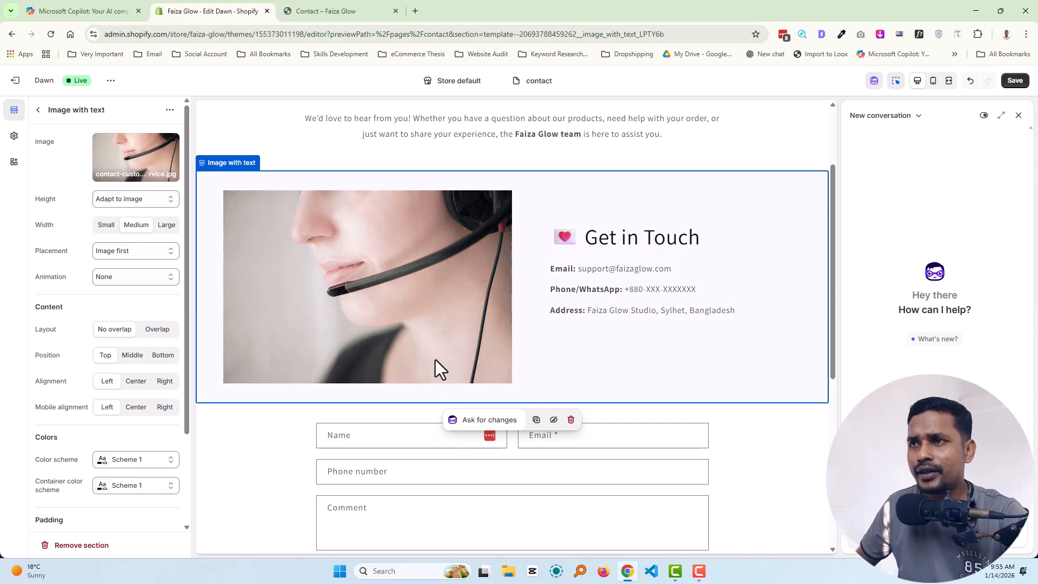
scroll(576, 273, down, 1)
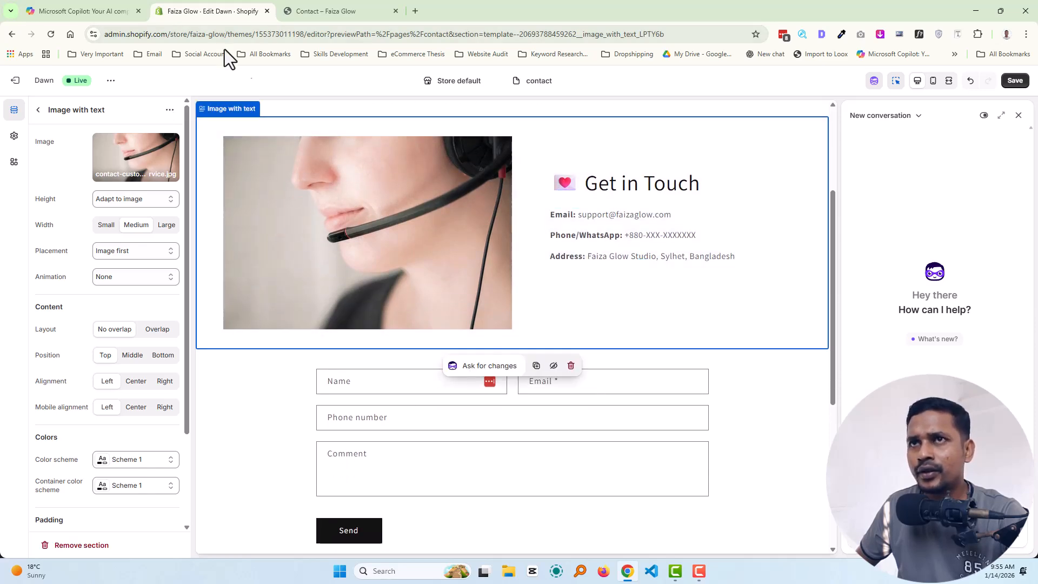
- Switch to Copilot and copy the sentence "Fill out the form below and our team will respond within 24 hours."
click(66, 2)
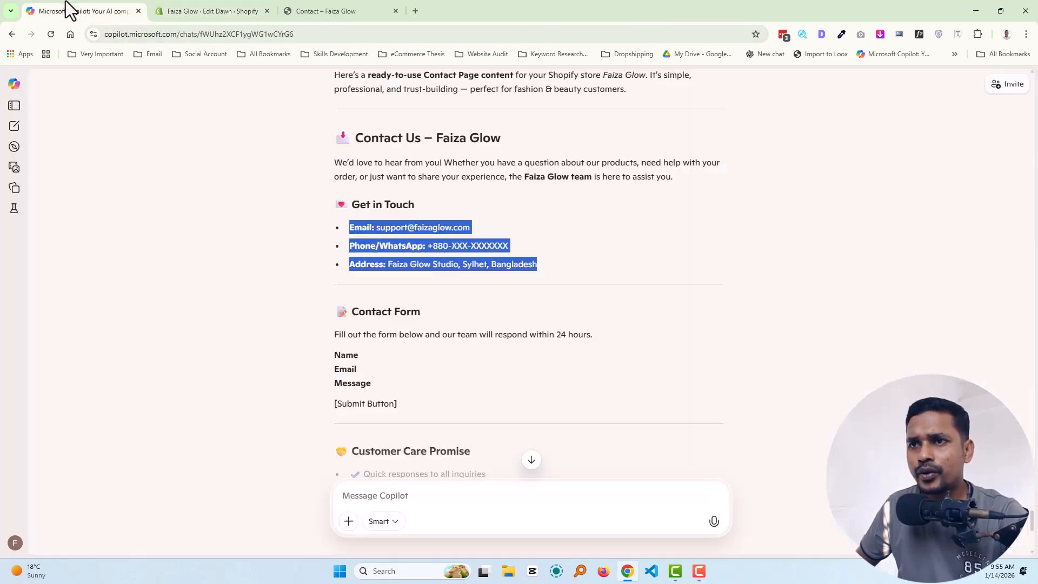
click(339, 337)
drag(340, 312, 606, 335)
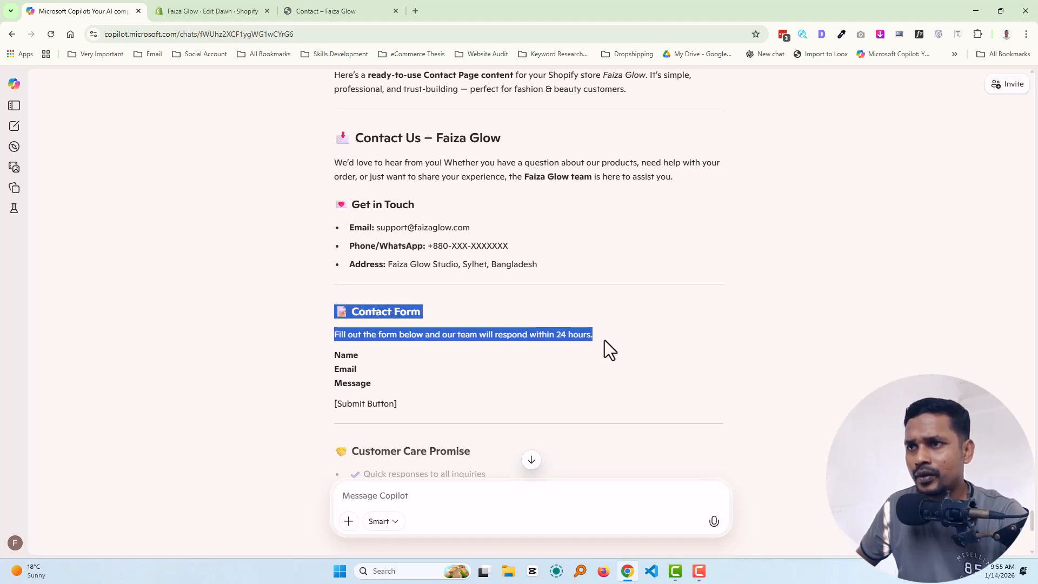
click(588, 334)
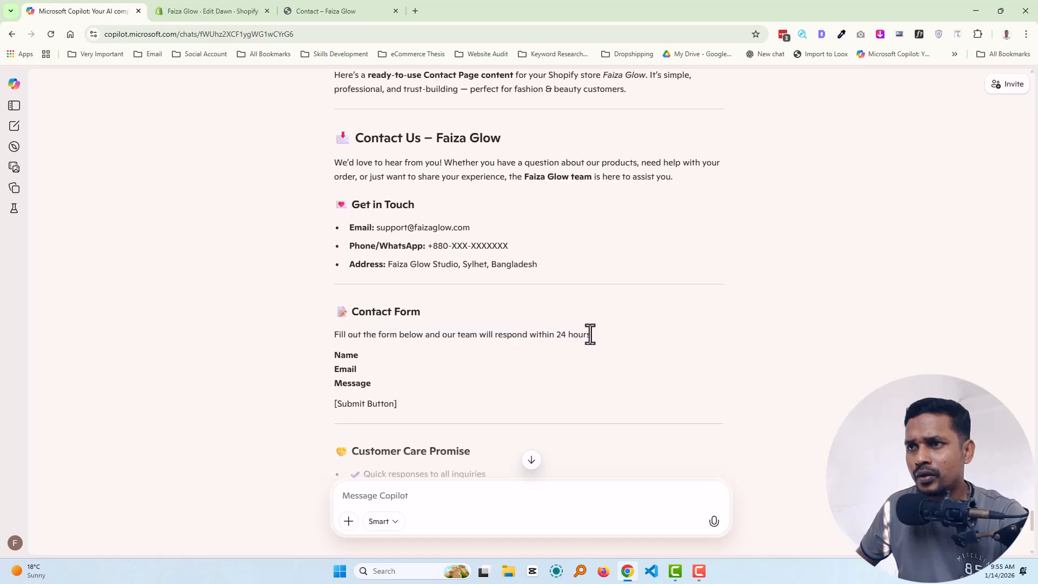
drag(593, 335, 323, 337)
key(ctrl+c)
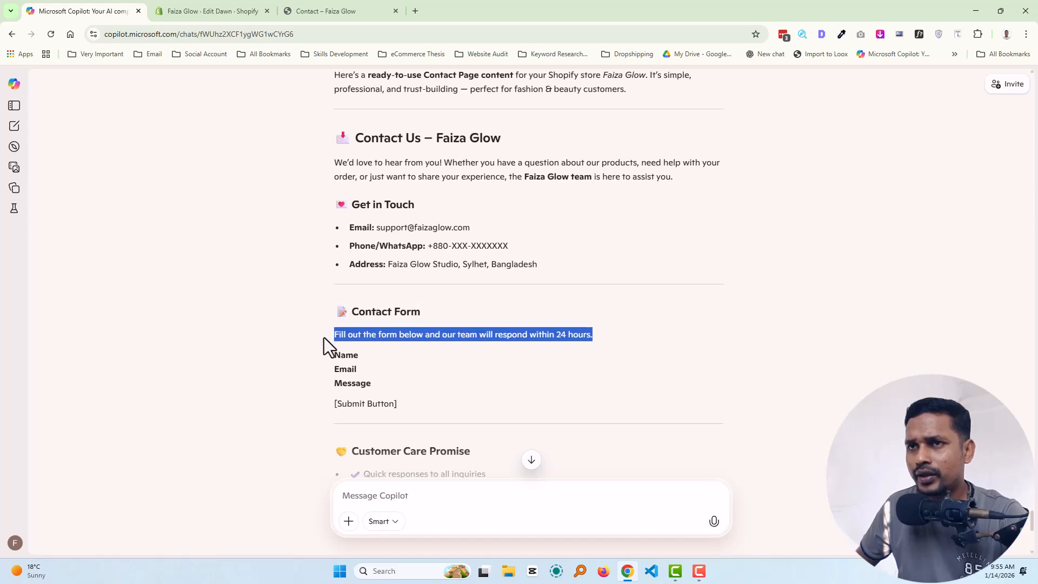
- Switch back to the Shopify theme editor and paste the copied sentence as the heading of the Contact Form section
click(226, 10)
click(268, 381)
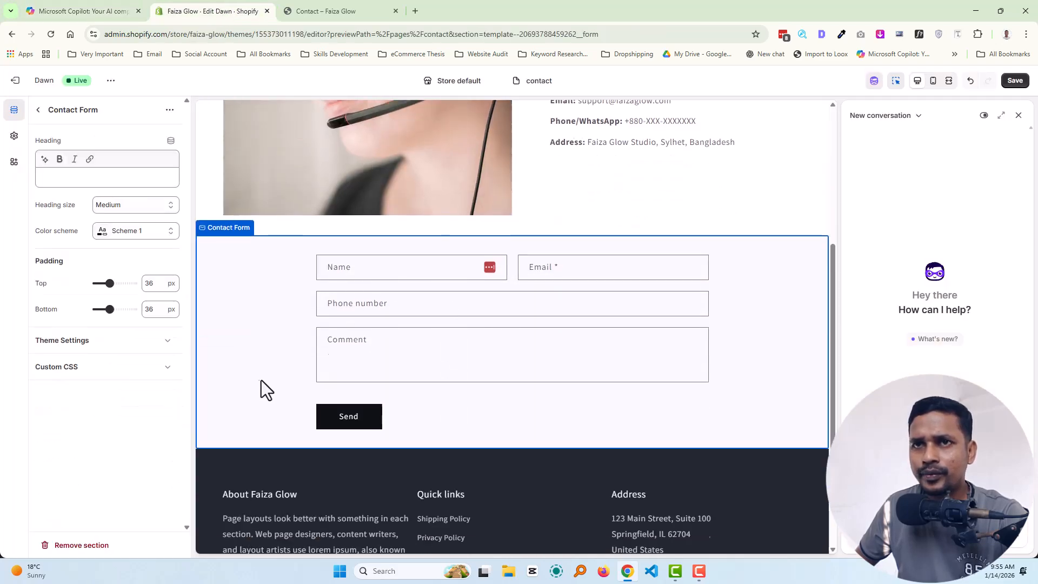
key(ctrl+v)
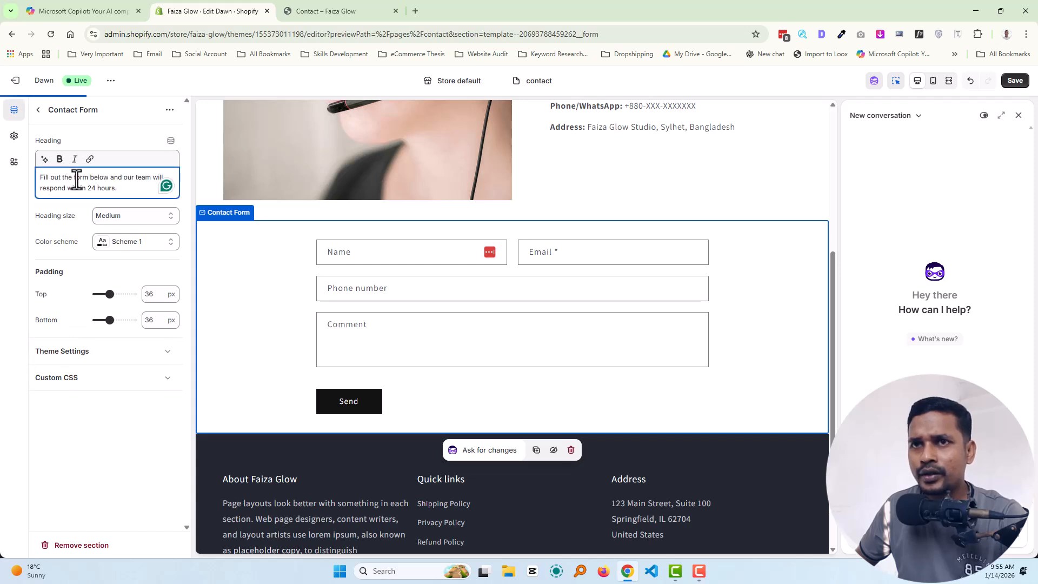
- Set the Contact Form's heading size to Small and save the template
click(113, 216)
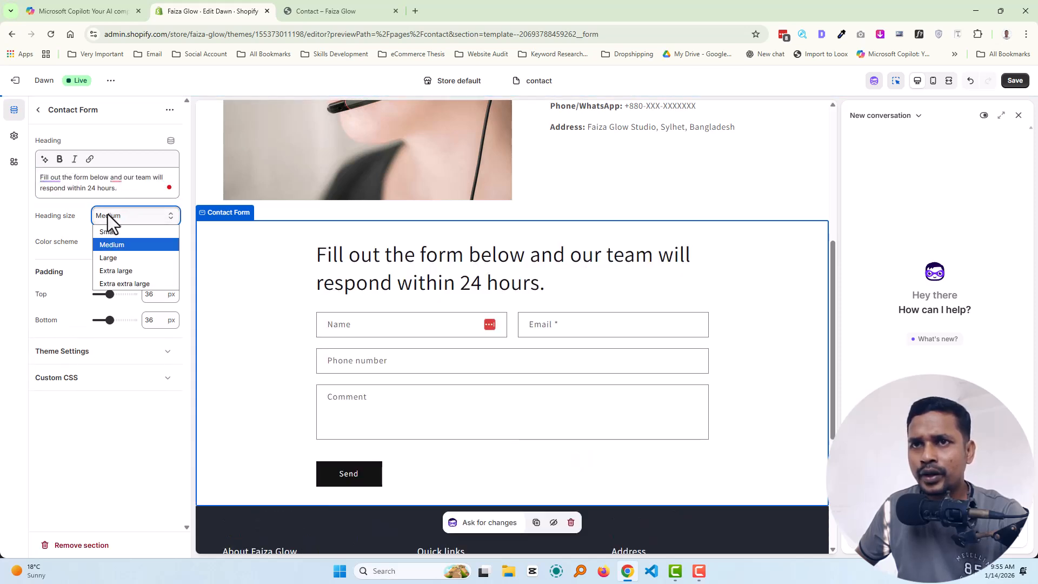
click(119, 230)
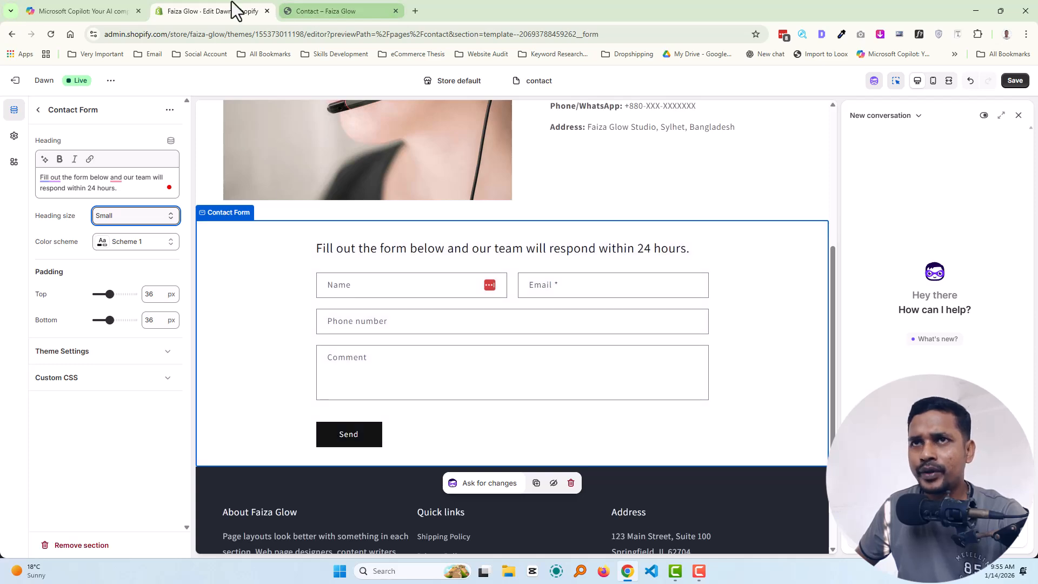
scroll(442, 331, up, 5)
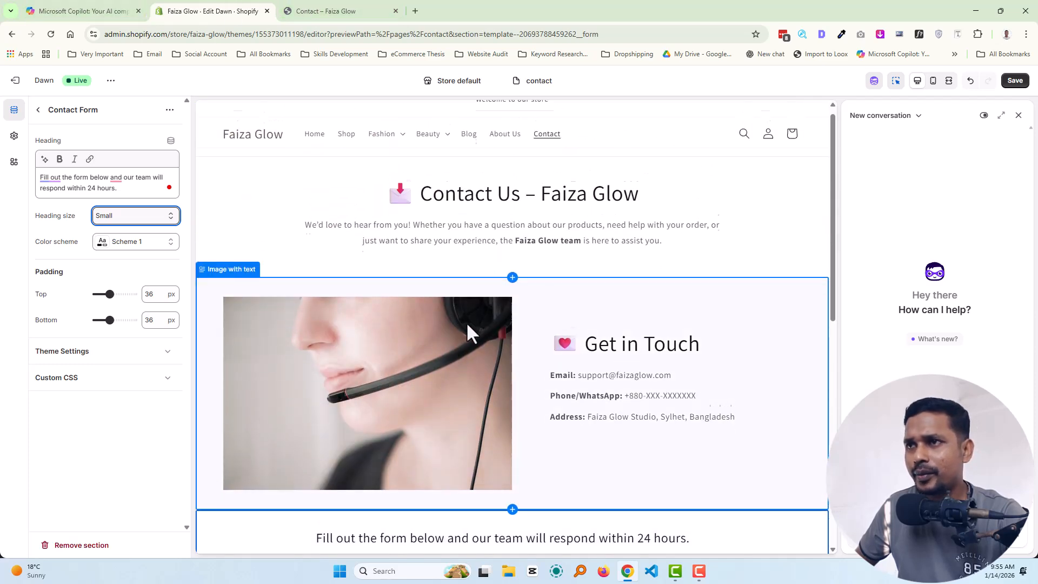
click(1023, 83)
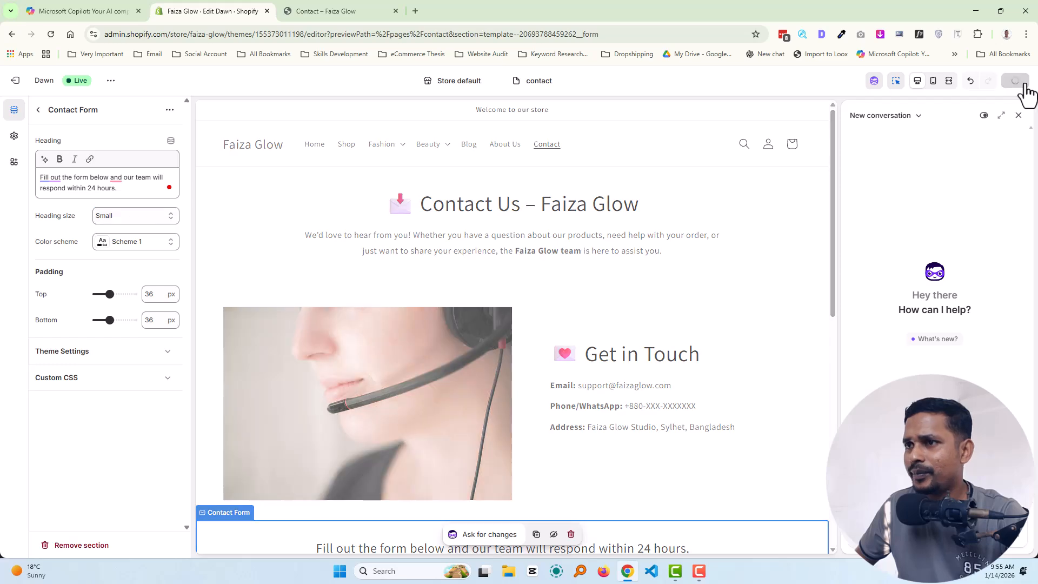
- Read the rest of Copilot's contact page content from Customer Care Promise to Connect With Us and compare it with the store page and editor preview
click(96, 15)
click(252, 385)
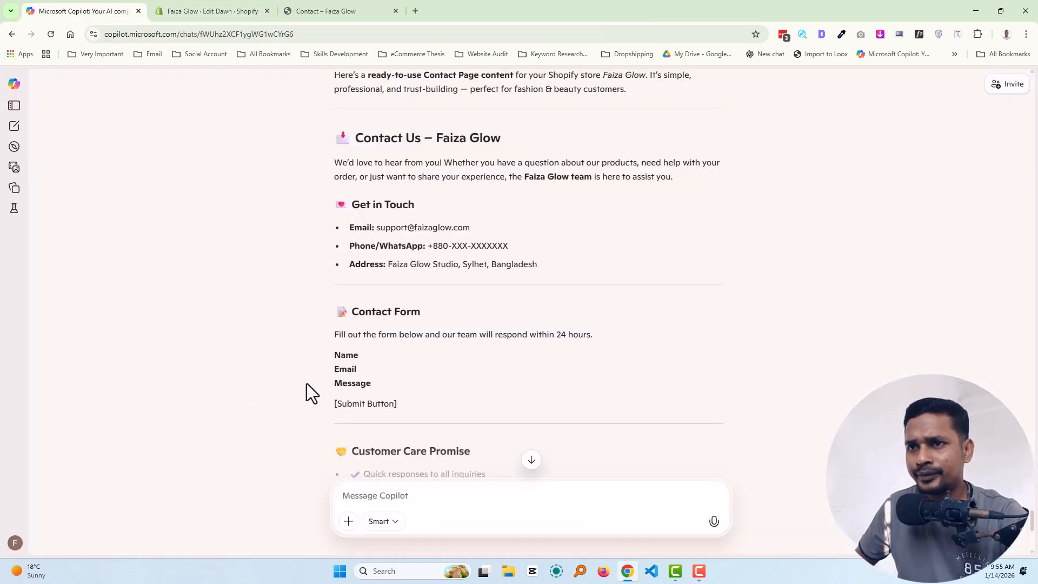
scroll(310, 385, down, 2)
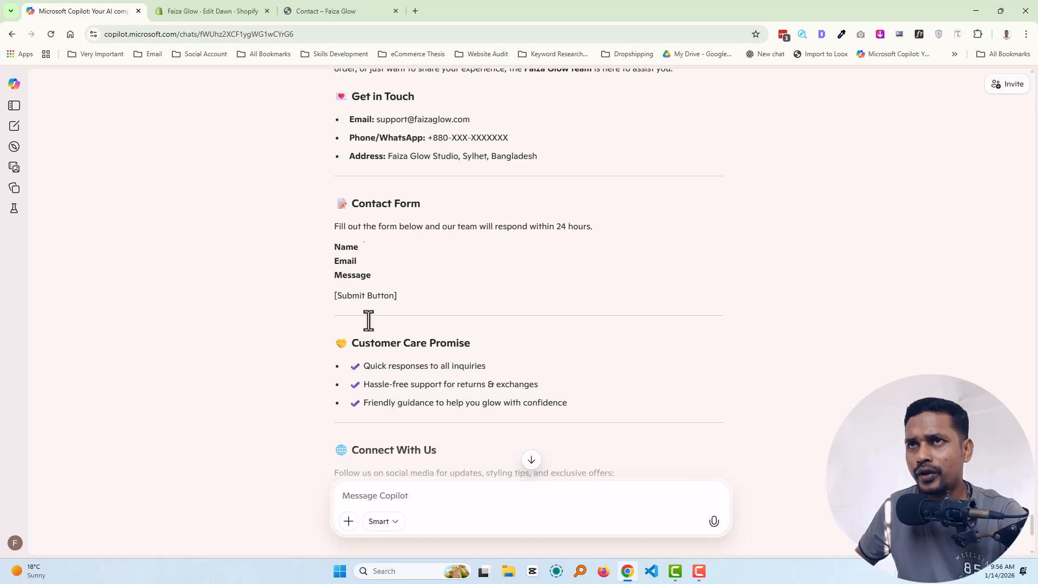
scroll(373, 324, down, 2)
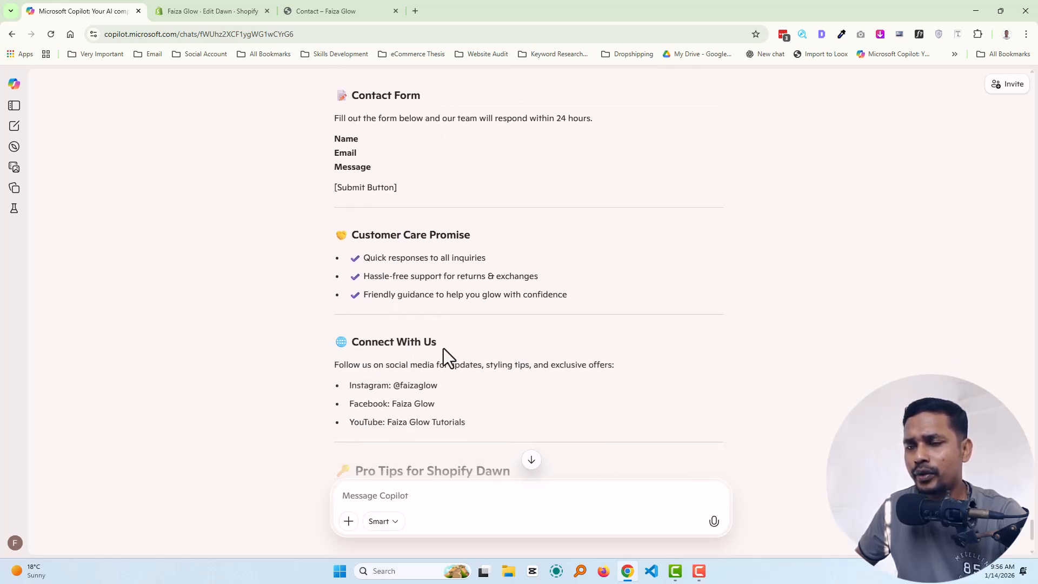
scroll(419, 371, down, 1)
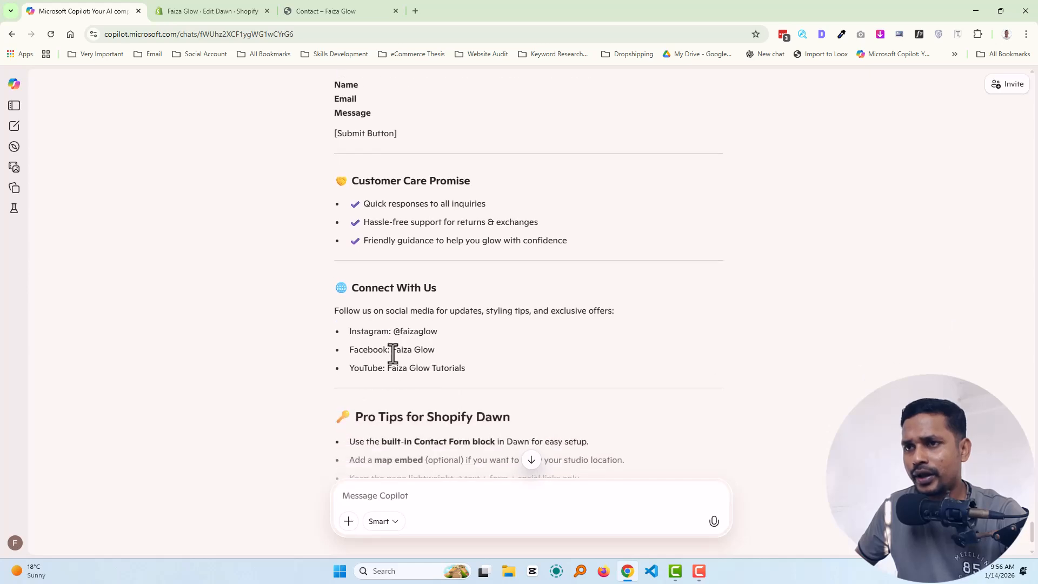
click(346, 10)
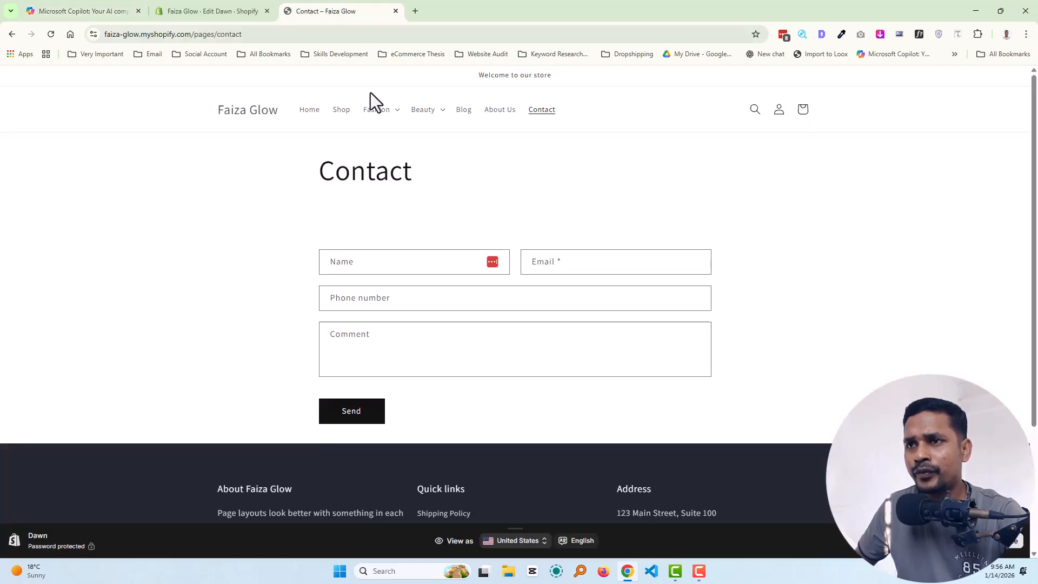
click(215, 11)
scroll(383, 325, down, 3)
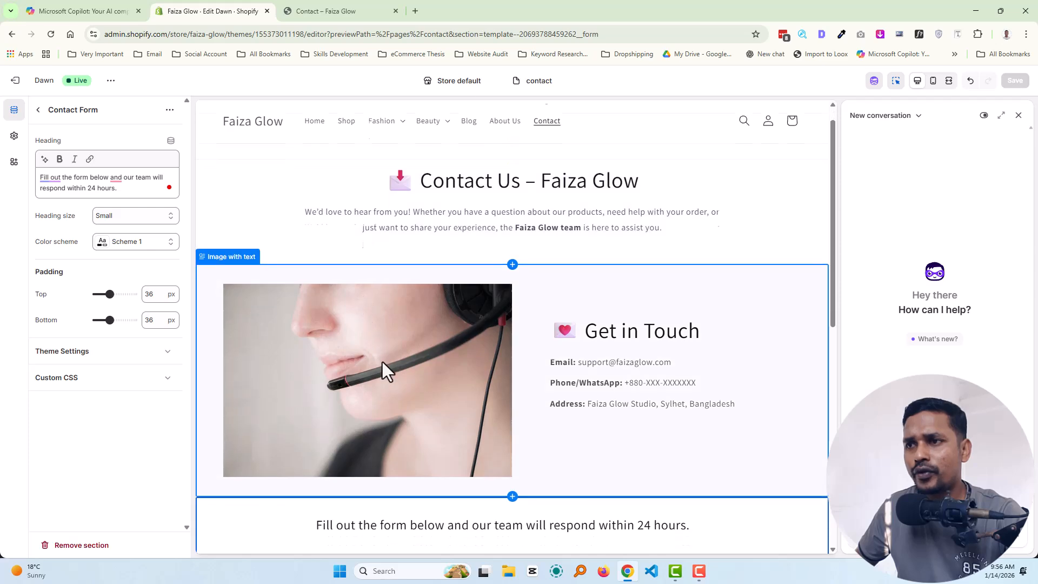
scroll(416, 402, down, 2)
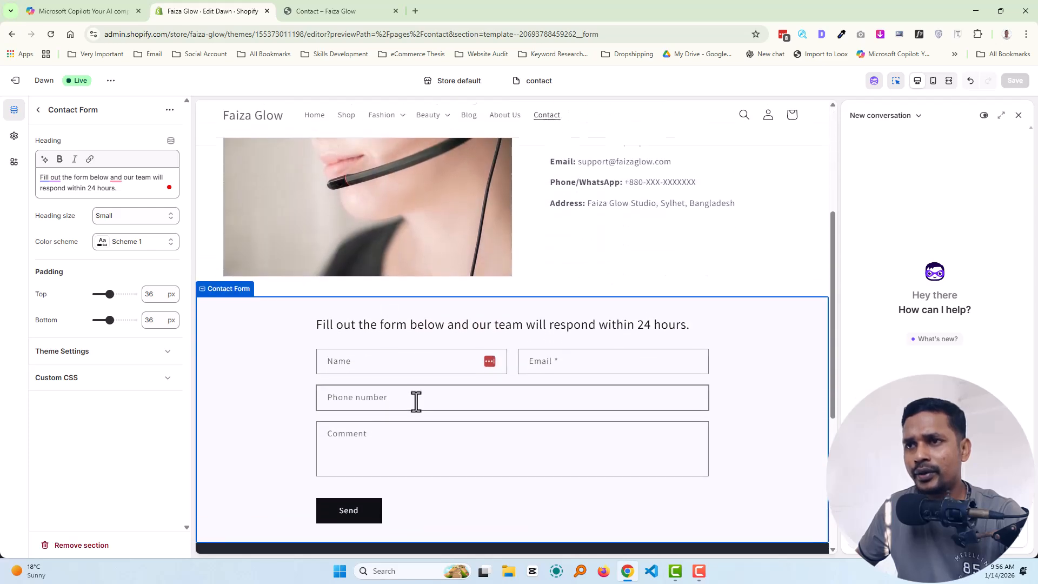
scroll(416, 398, up, 2)
scroll(361, 285, down, 2)
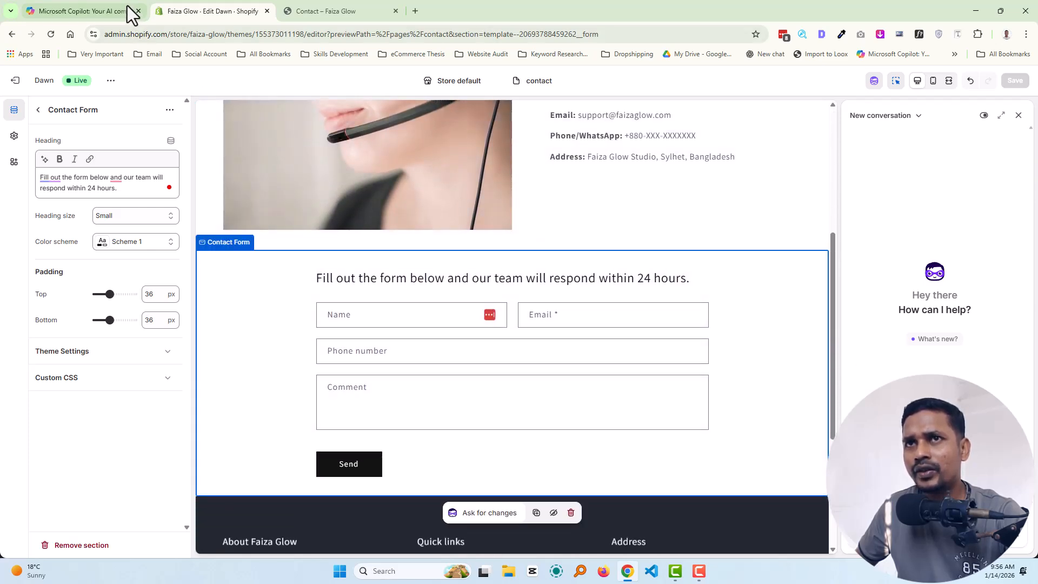
- Switch to Copilot and copy the Customer Care Promise heading
click(86, 8)
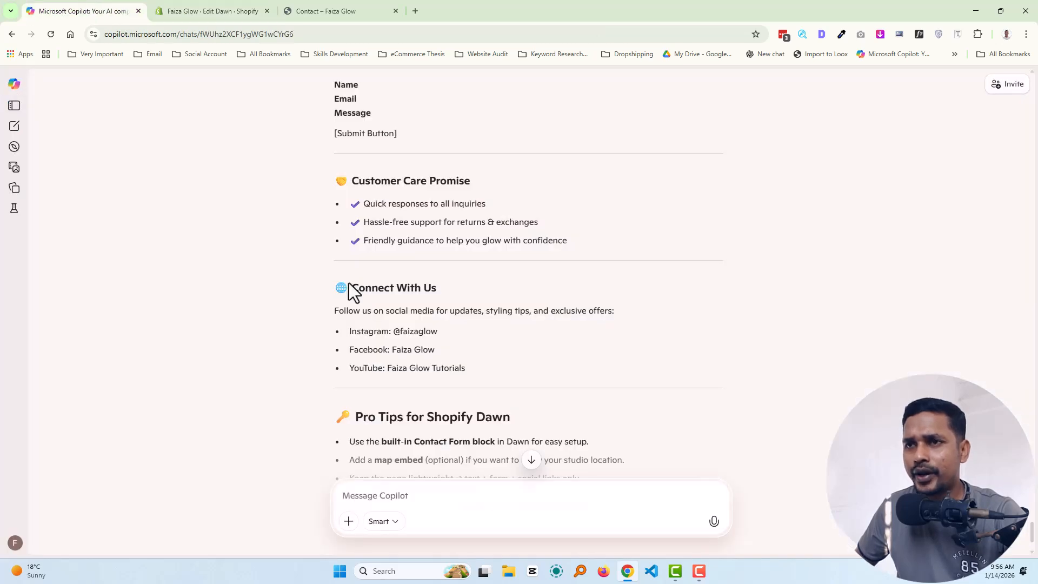
scroll(368, 303, up, 2)
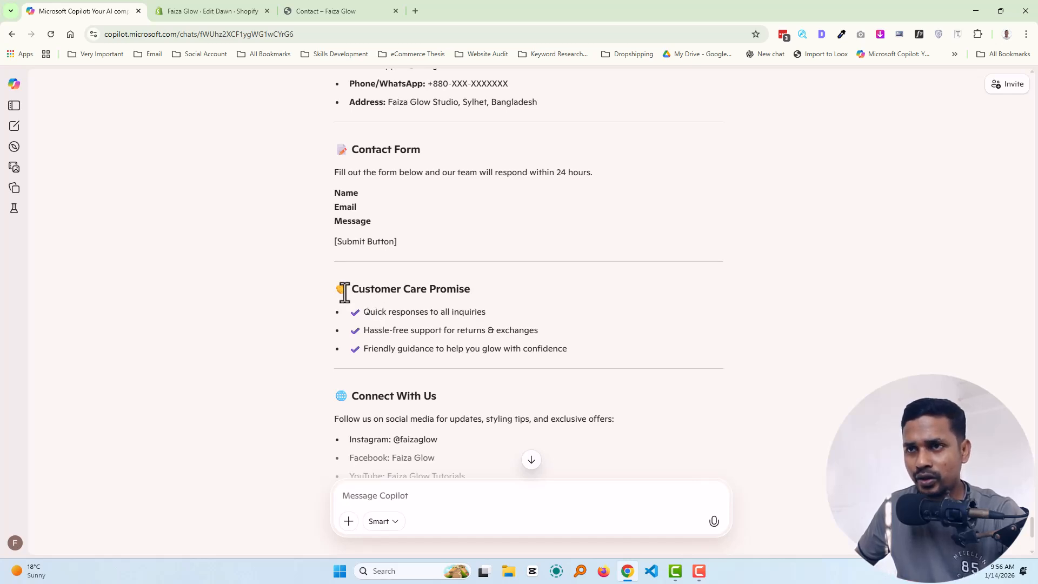
drag(337, 290, 520, 294)
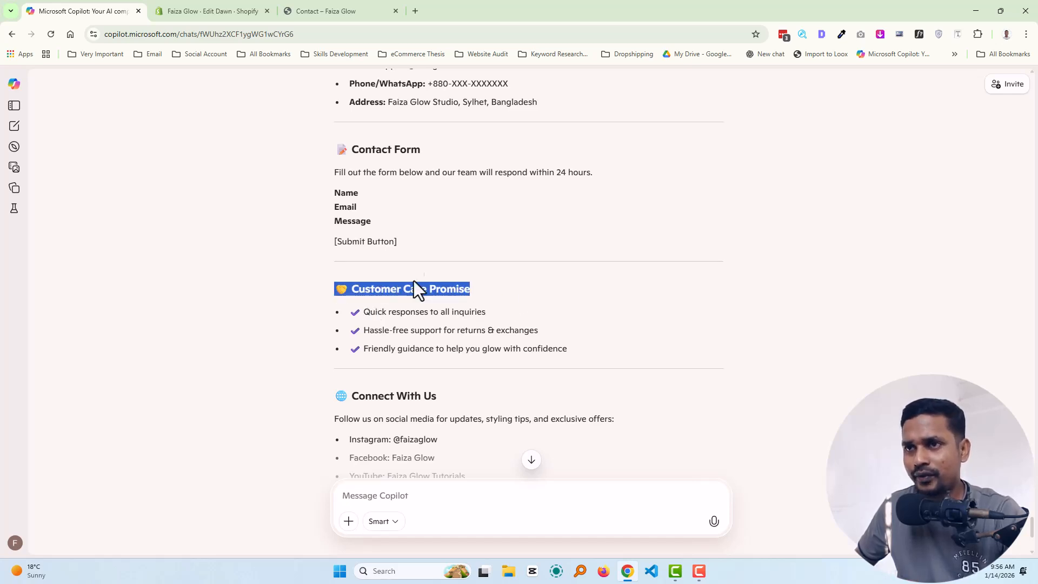
- Switch to the Shopify theme editor, add a Multicolumn section below the Contact Form and set its heading to "🤝 Customer Care Promise"
click(208, 8)
scroll(453, 230, down, 3)
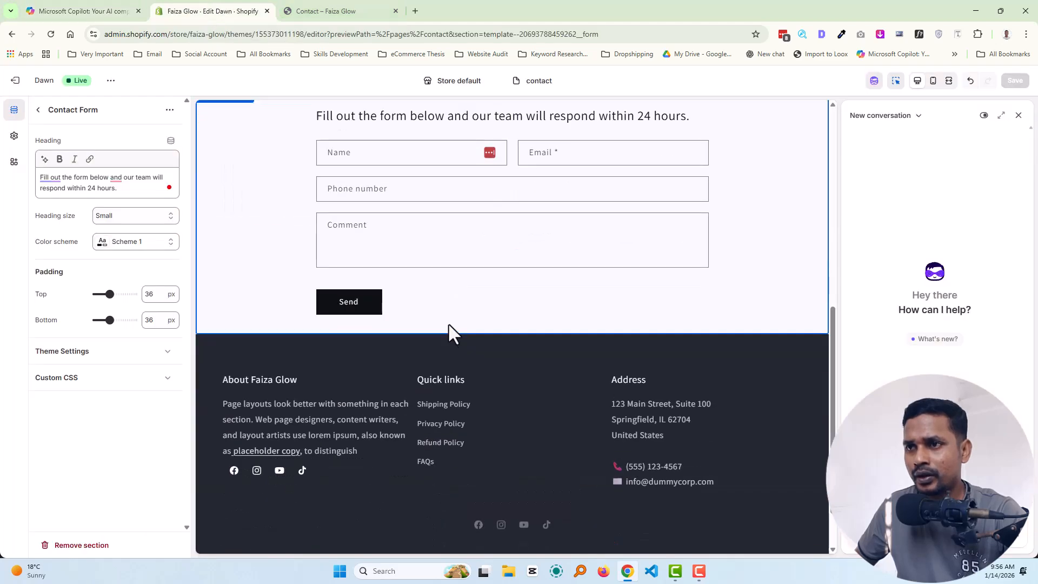
click(40, 111)
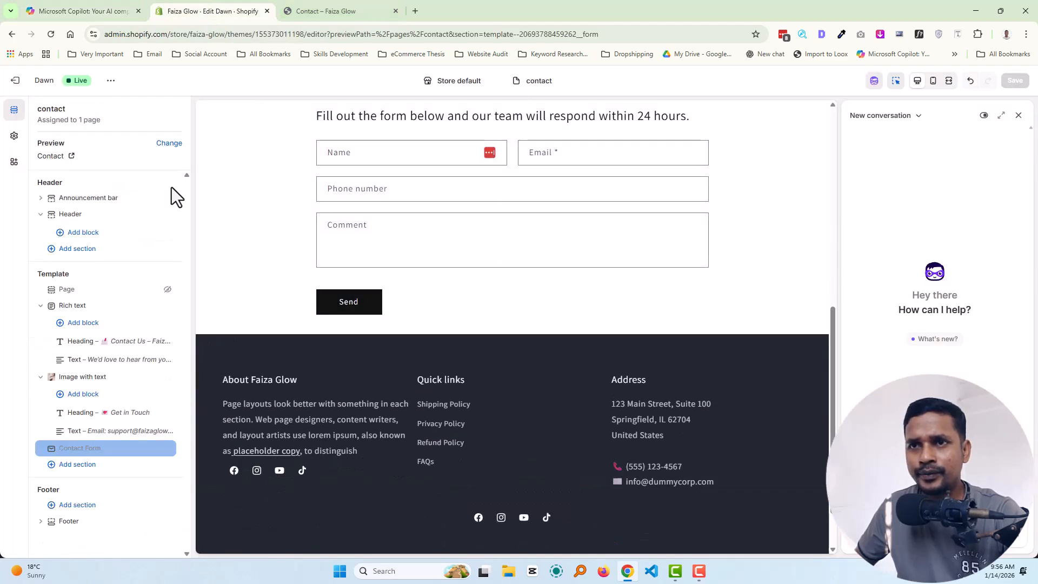
click(76, 465)
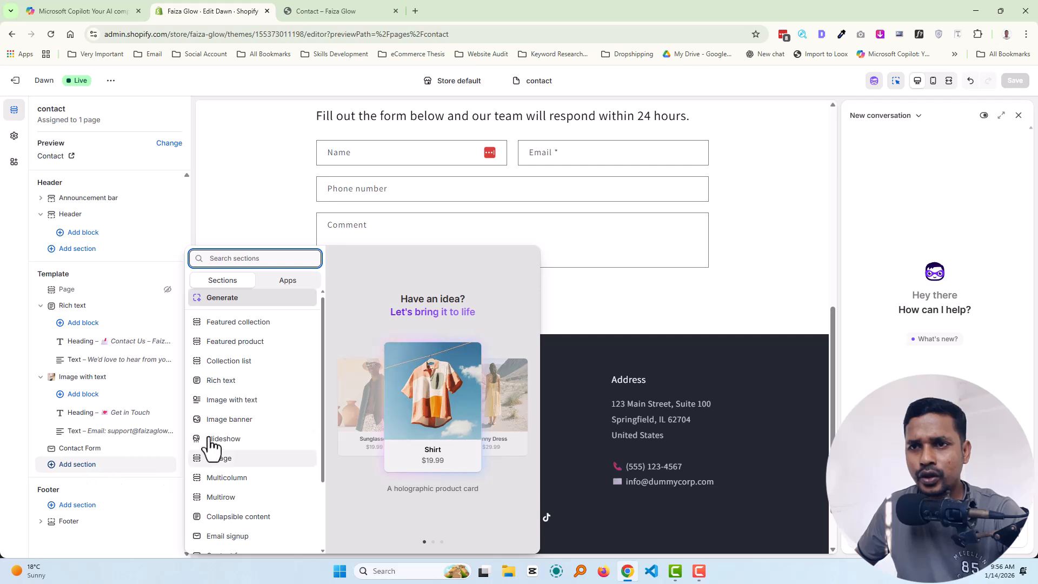
click(237, 476)
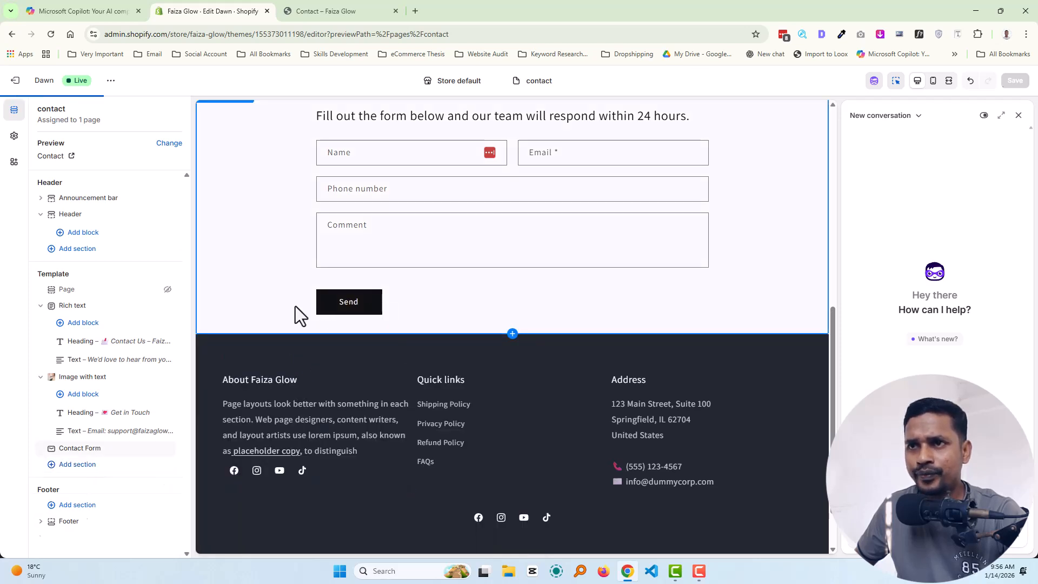
click(294, 241)
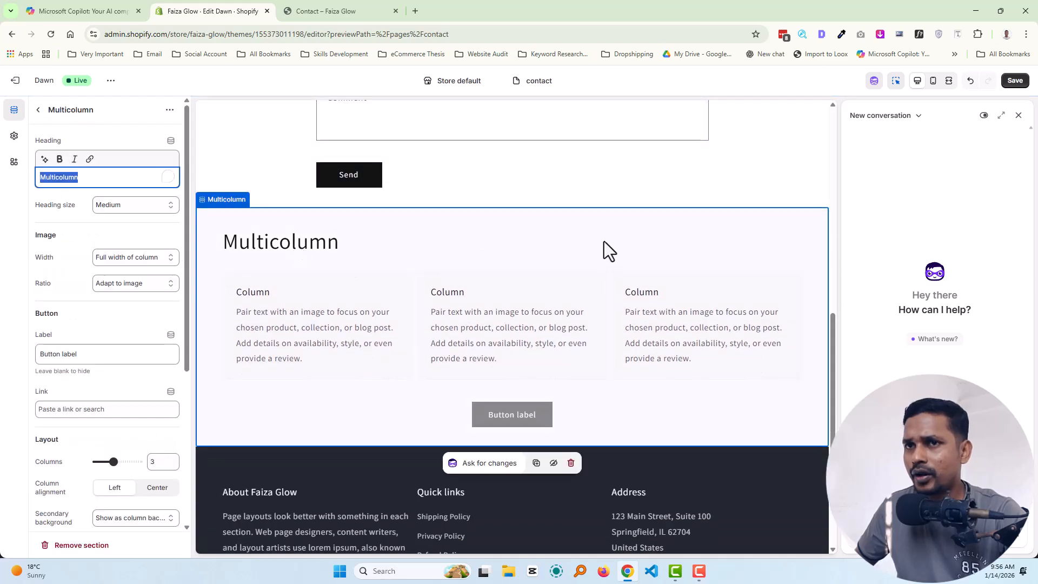
text(🤝 Customer Care Promise)
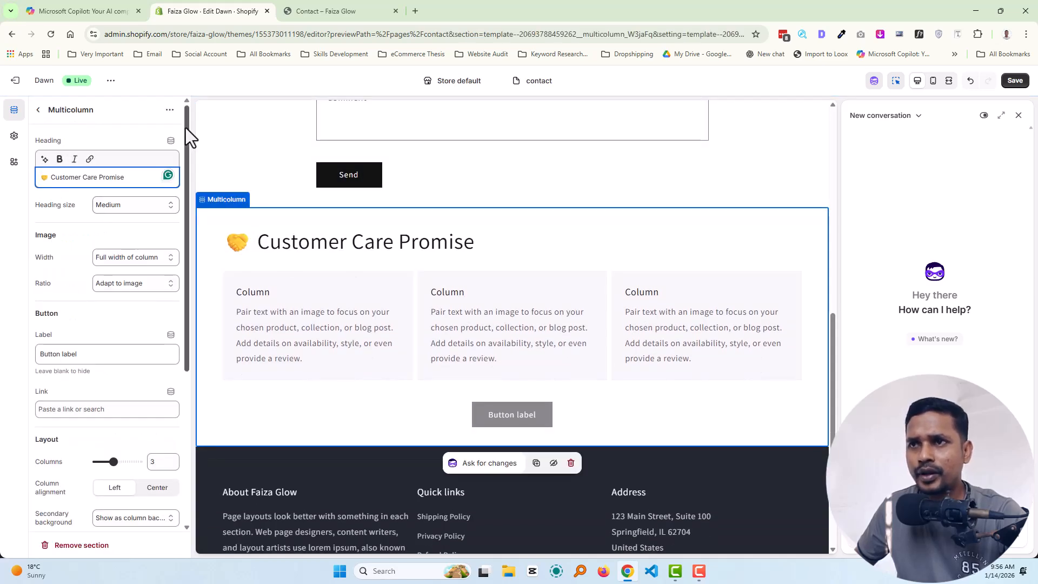
- Copy "✓ Quick responses to all inquiries" from Copilot into the first column's heading in the Shopify editor and clear that column's description
click(85, 10)
drag(350, 314, 493, 314)
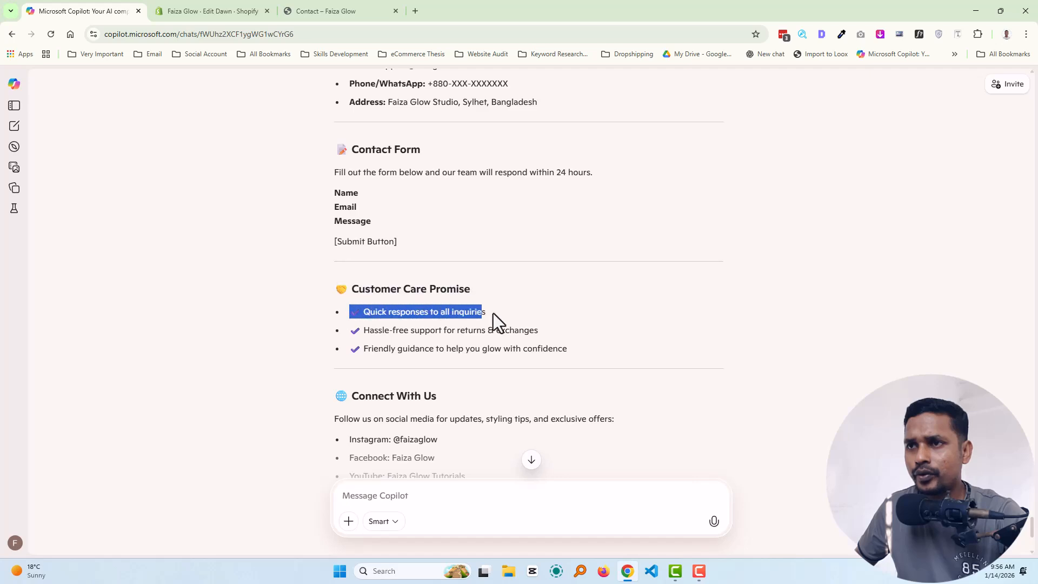
click(216, 12)
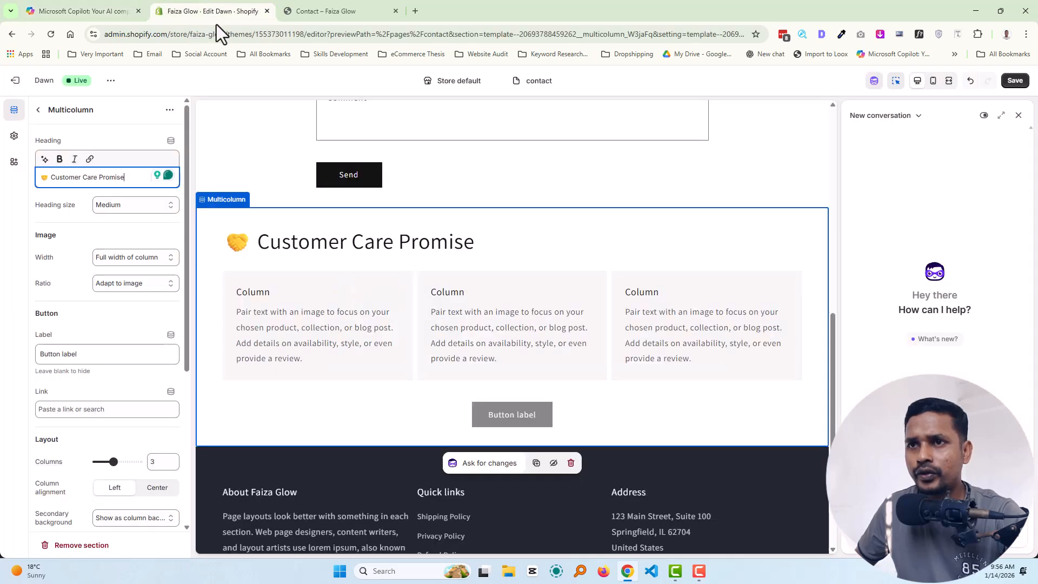
click(270, 297)
text(✓ Quick responses to all inquiries)
click(123, 313)
key(ctrl+a)
key(Delete)
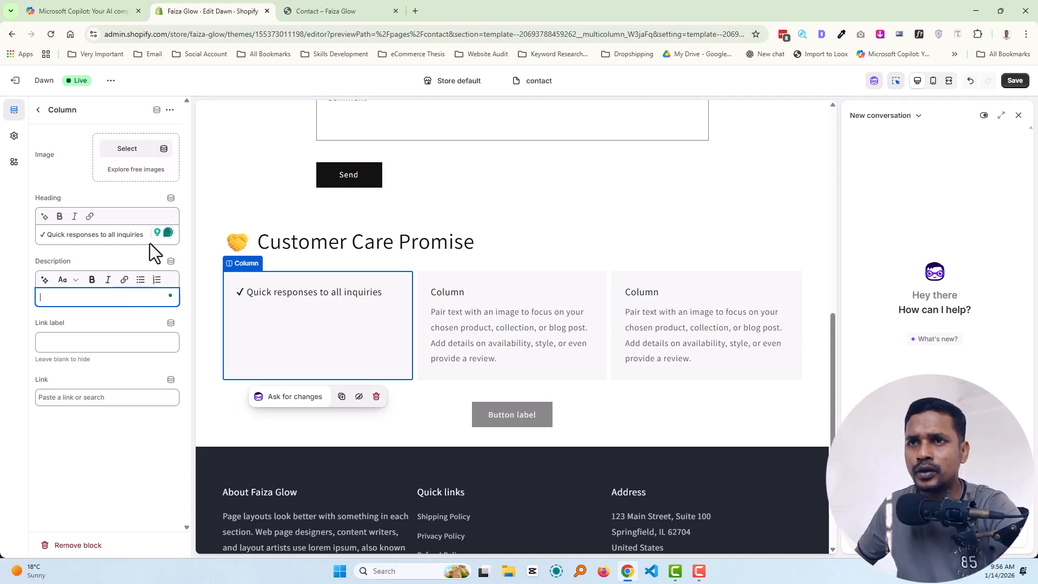
- Copy "✓ Hassle-free support for returns & exchanges" from Copilot and replace the second column's description with it in Shopify, without a blank line above
click(70, 11)
drag(352, 330, 556, 332)
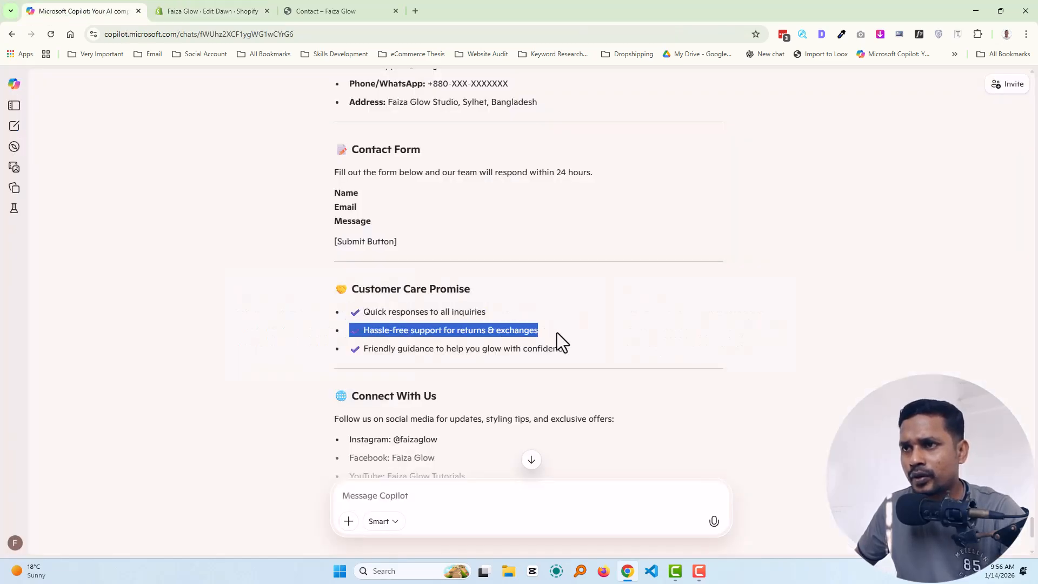
click(259, 8)
click(511, 323)
click(85, 296)
key(ctrl+a)
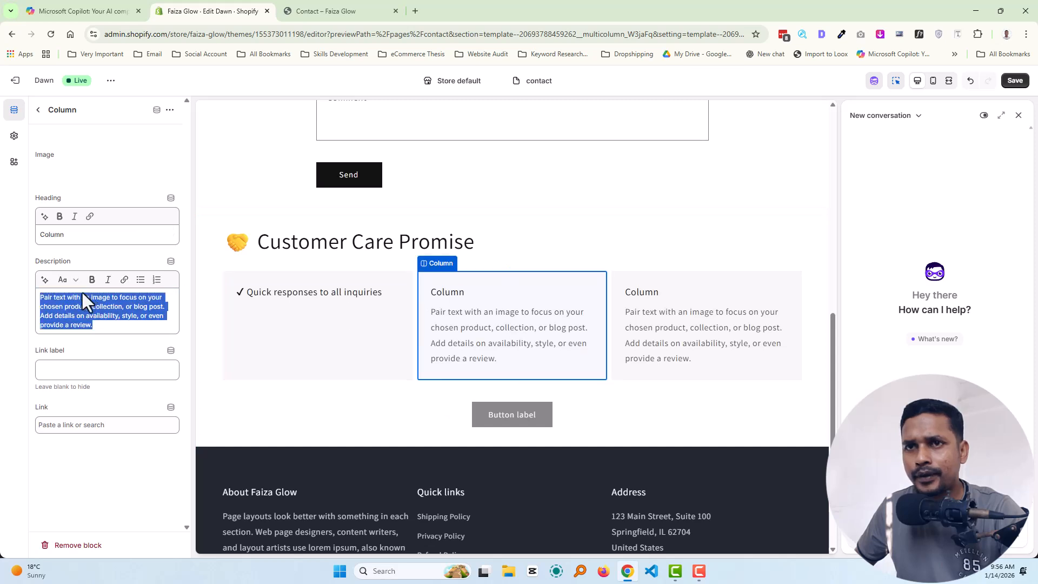
text(✓ Hassle-free support for returns & exchanges)
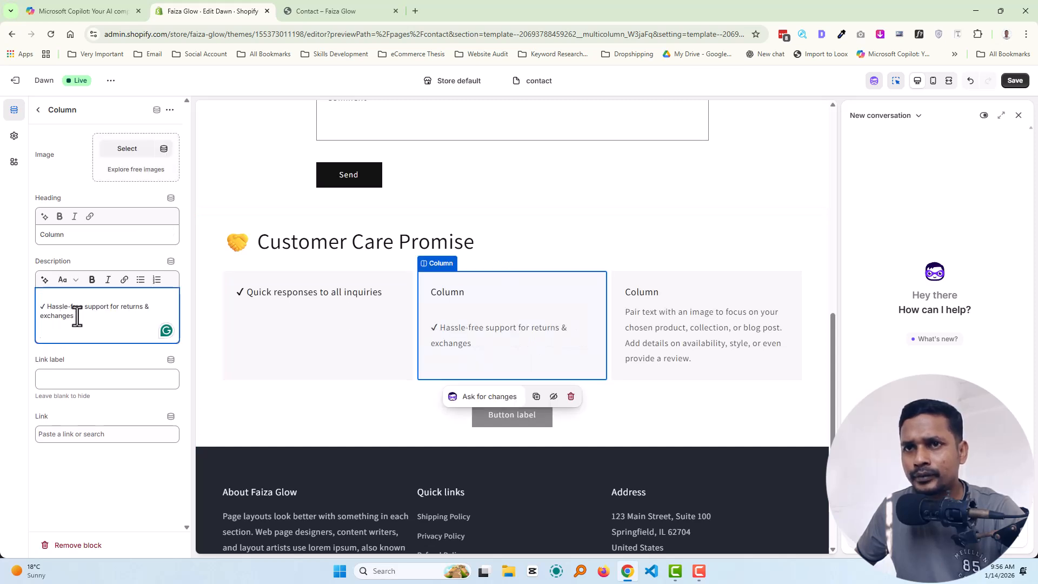
drag(74, 316, 39, 303)
key(BackSpace)
text(✓ Hassle-free support for returns & exchanges)
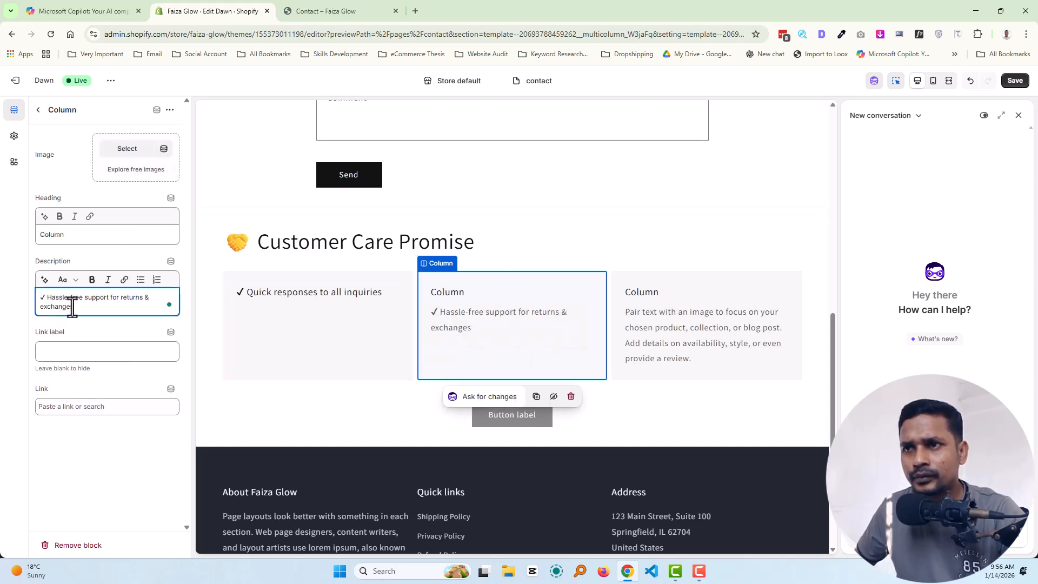
- Copy "✓ Friendly guidance to help you glow with confidence" from Copilot into the third column's heading in Shopify and clear its description
click(99, 3)
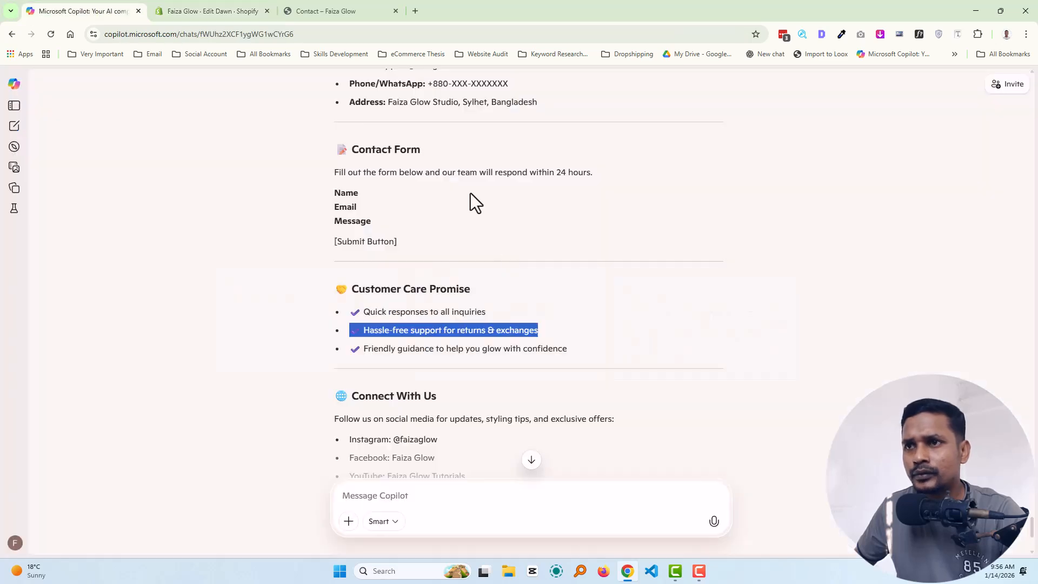
click(357, 350)
drag(358, 351, 600, 351)
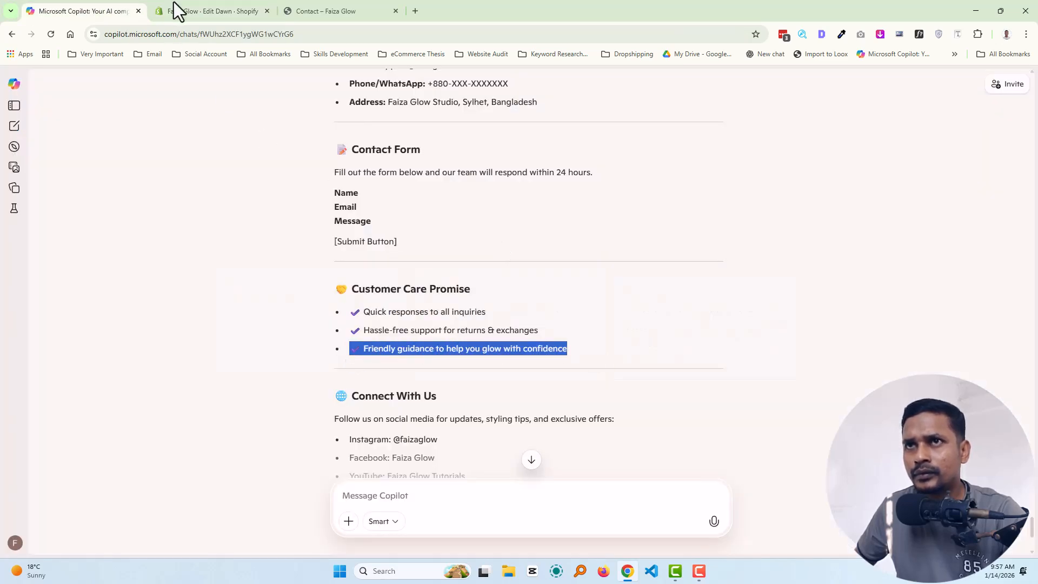
click(171, 11)
click(698, 333)
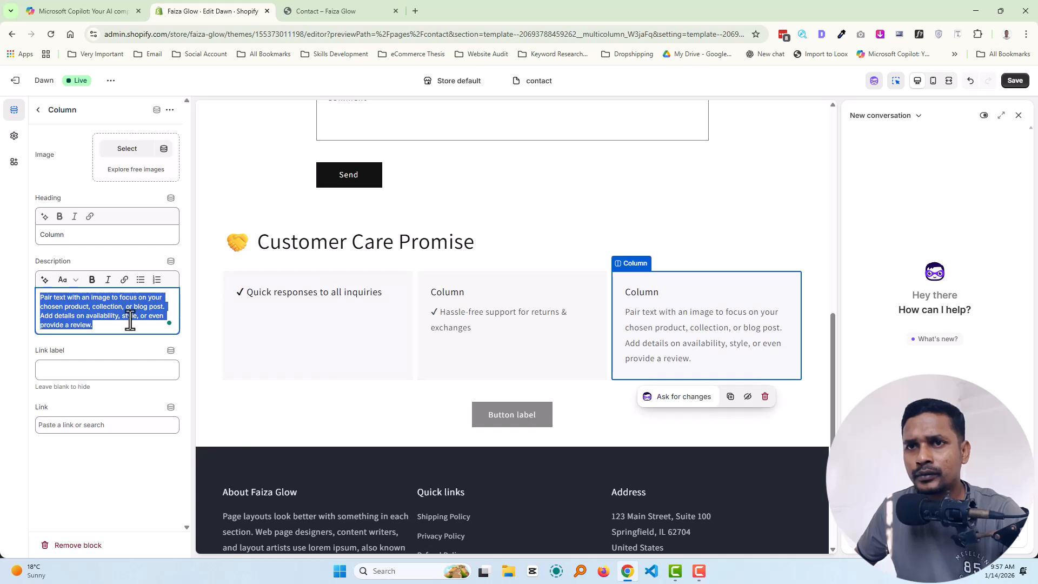
double_click(100, 234)
text(✓ Friendly guidance to help you glow with confidence)
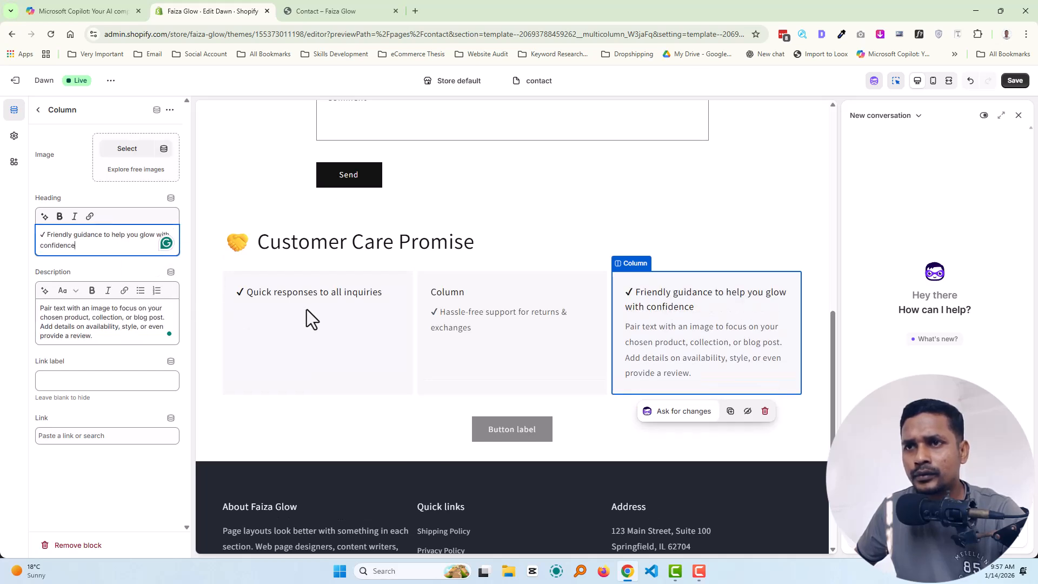
triple_click(105, 331)
key(BackSpace)
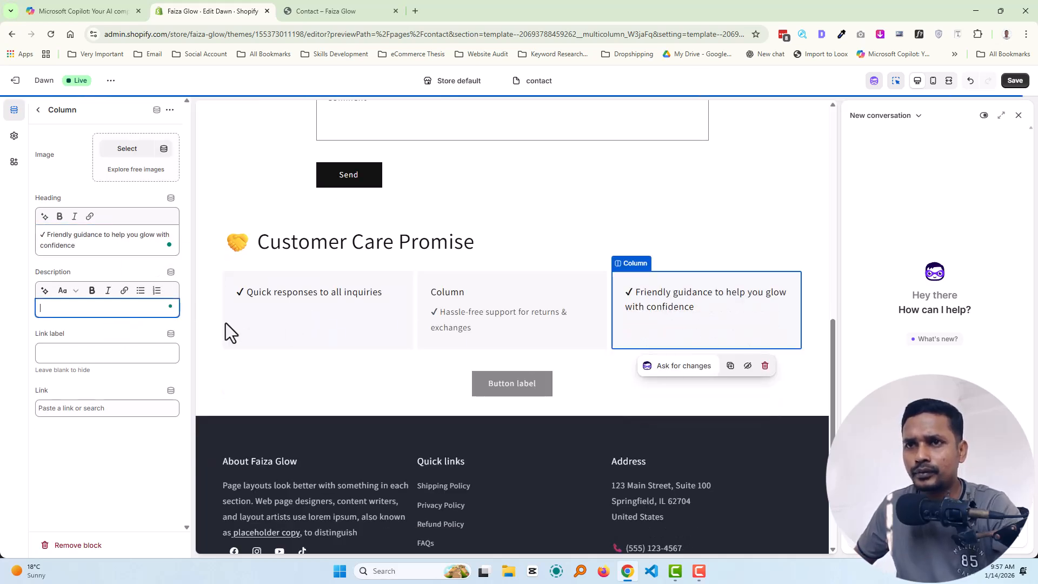
- Move the second column's text "✓ Hassle-free support for returns & exchanges" from its description to its heading
click(459, 313)
triple_click(154, 305)
key(ctrl+c)
key(BackSpace)
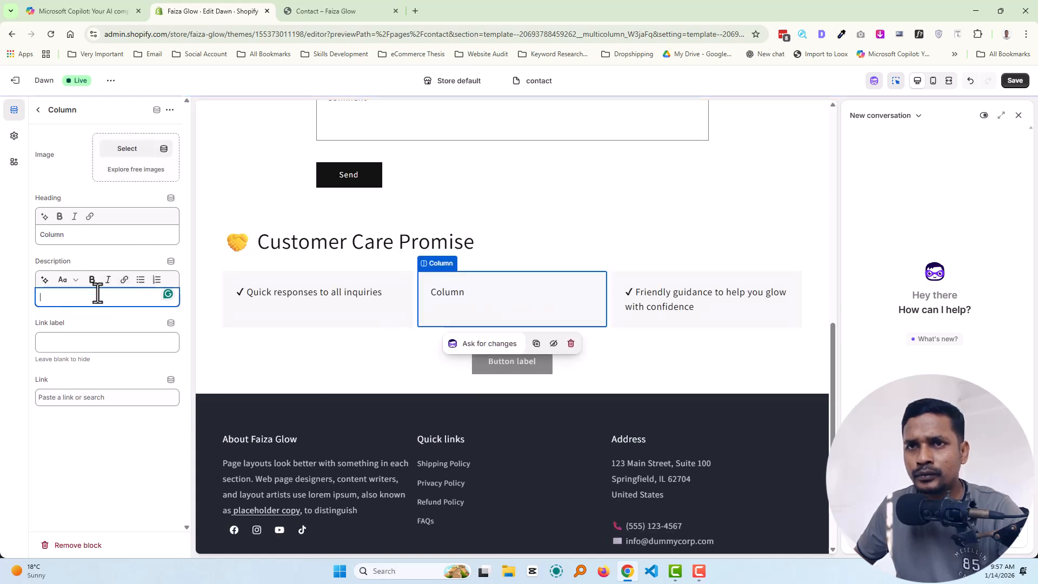
double_click(72, 236)
key(ctrl+v)
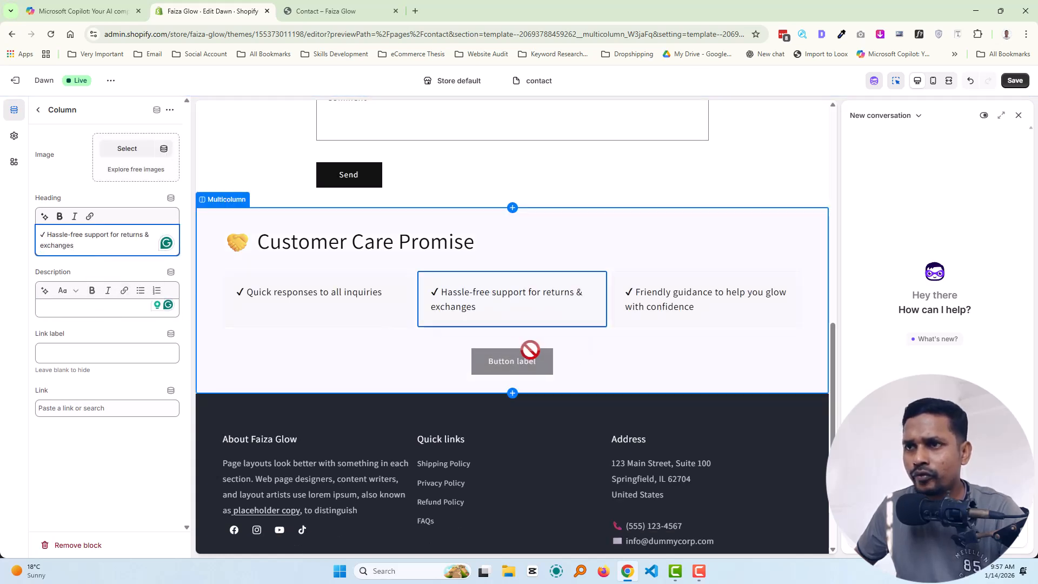
- Clear the button label of the Multicolumn section to hide its button, and save the template
click(38, 110)
scroll(100, 319, down, 3)
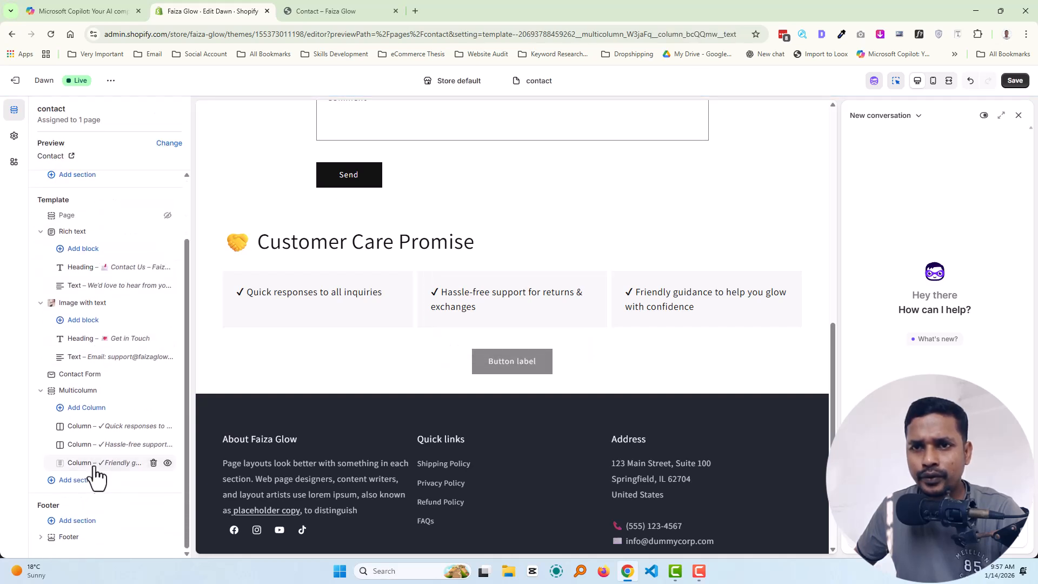
click(78, 391)
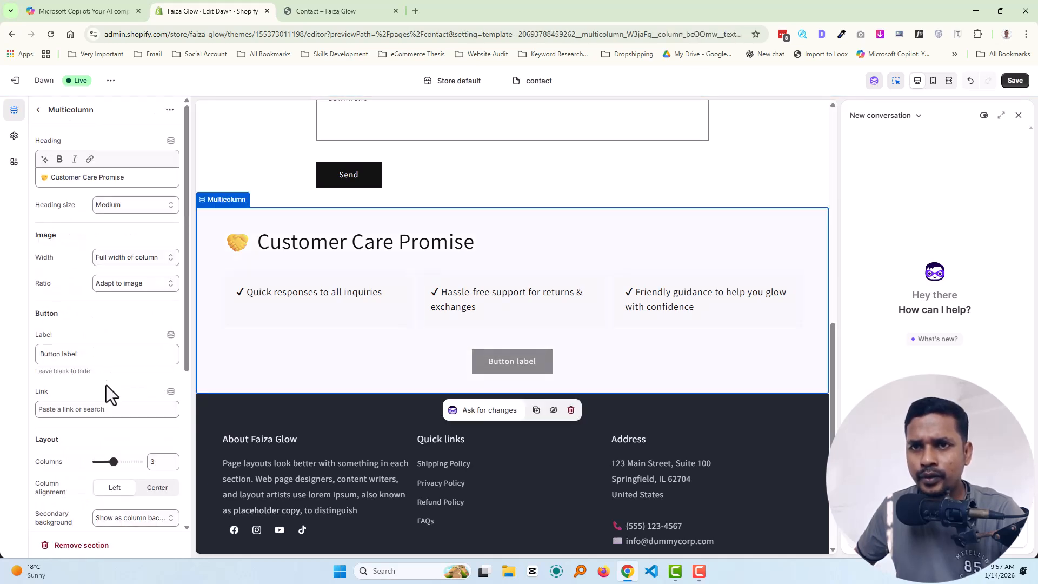
triple_click(105, 363)
key(BackSpace)
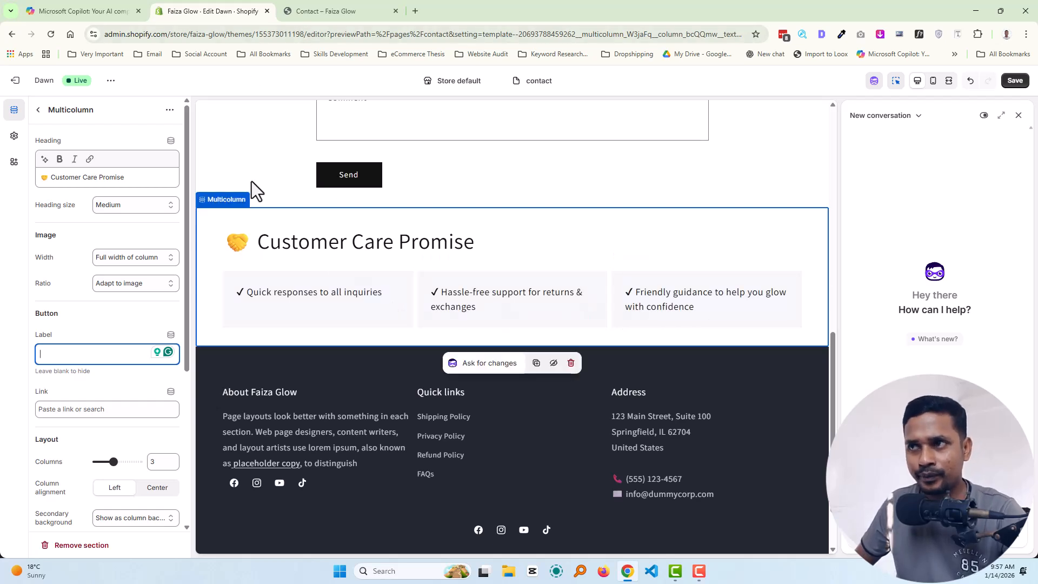
click(1014, 81)
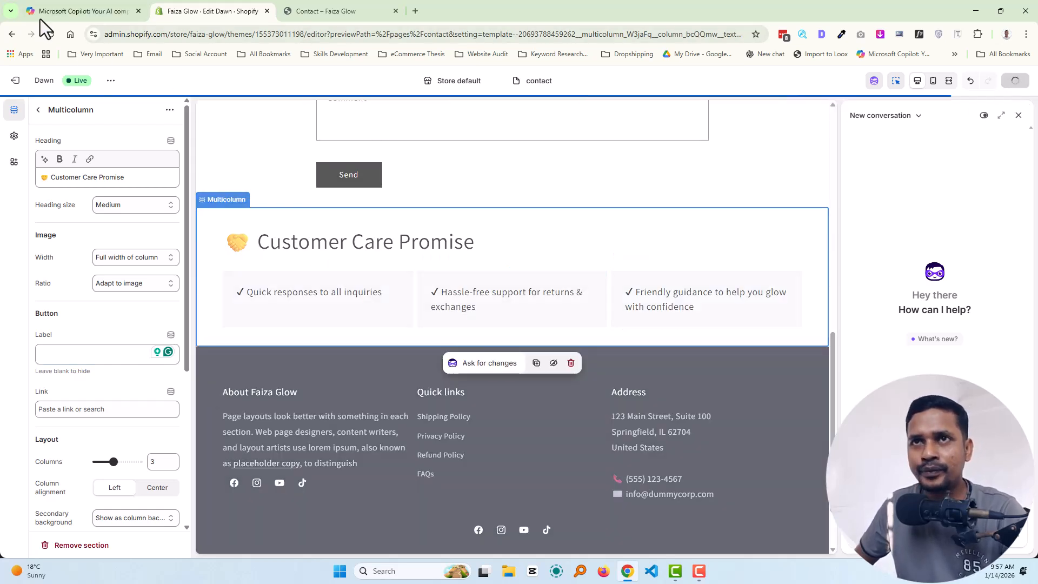
- Switch to Copilot and copy the "🌐 Connect With Us" heading
click(75, 10)
scroll(271, 309, down, 2)
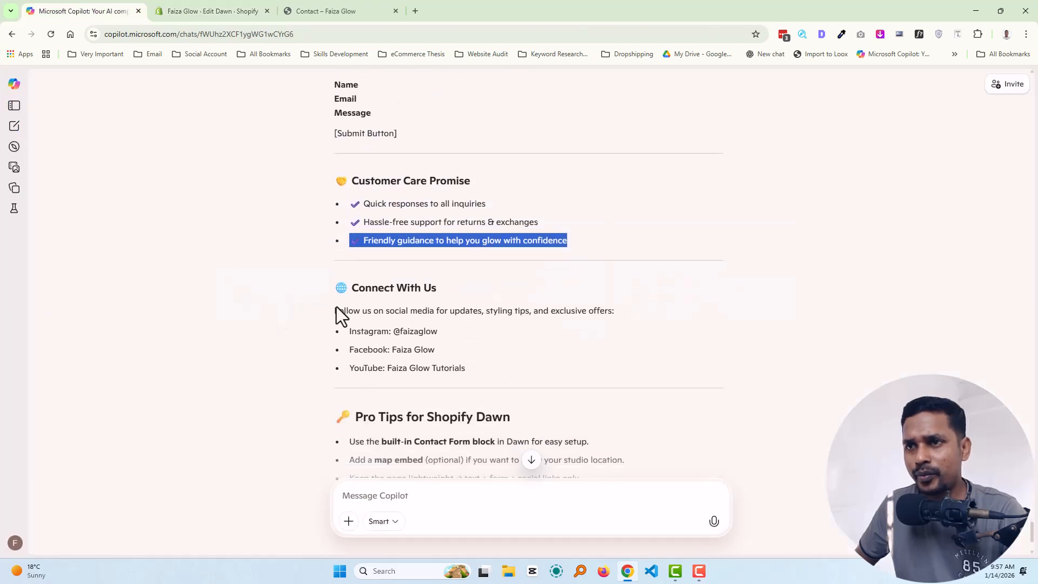
drag(340, 291, 464, 292)
key(ctrl+c)
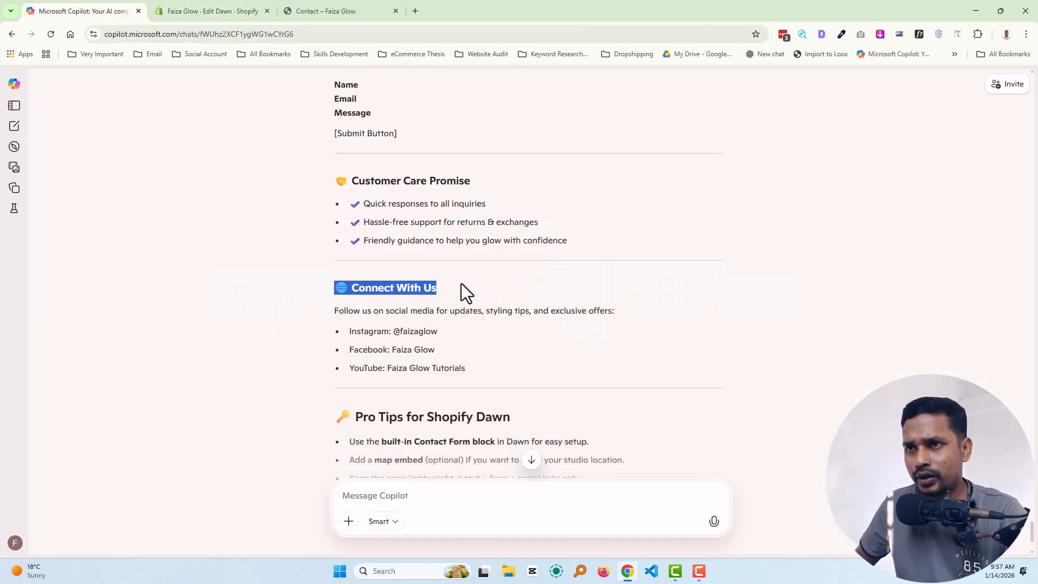
- Back in the Shopify editor, add a Rich text section below the Multicolumn section and paste "🌐 Connect With Us" as its heading
click(222, 11)
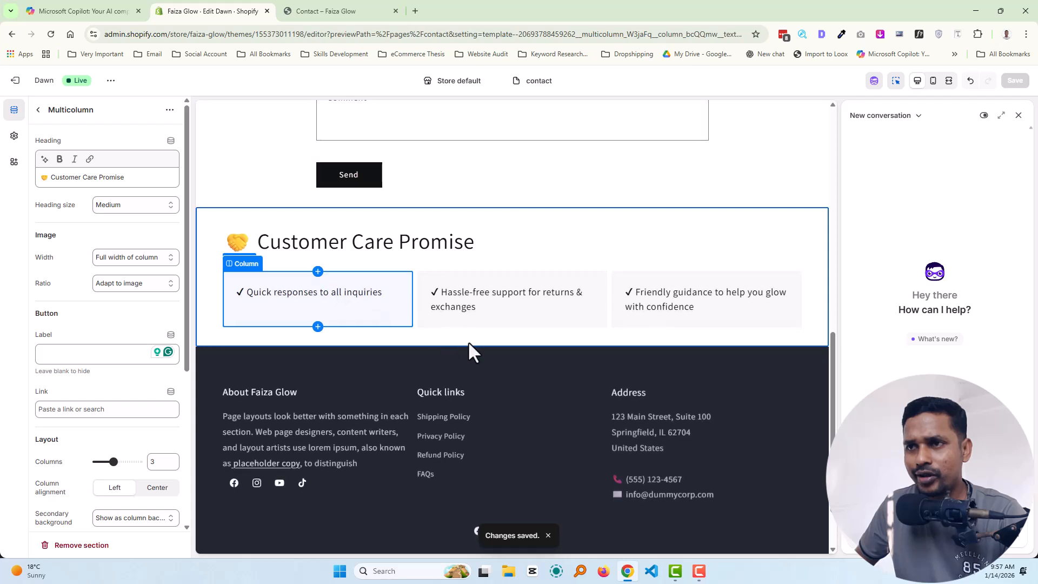
click(38, 110)
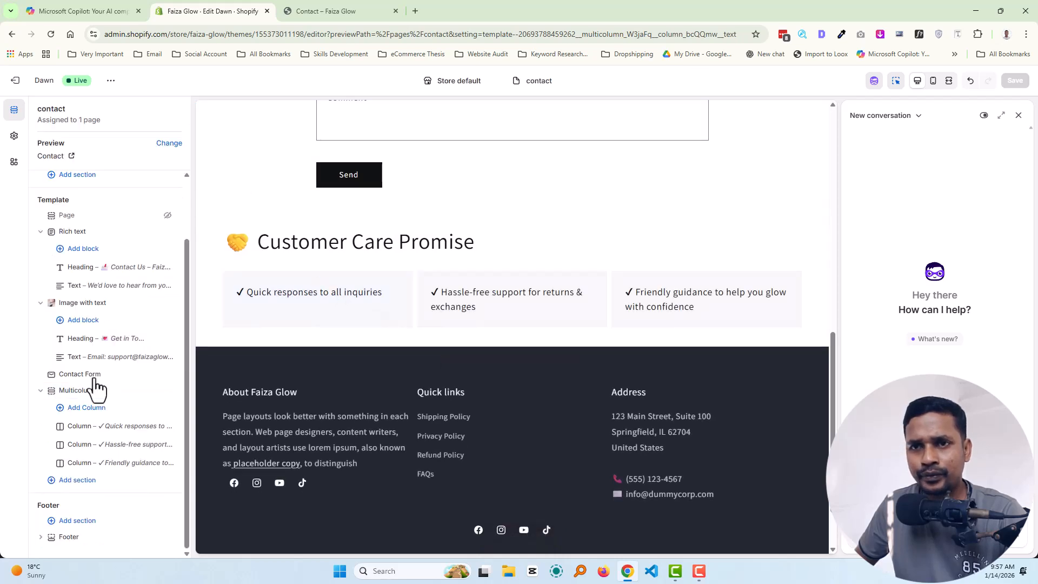
click(87, 480)
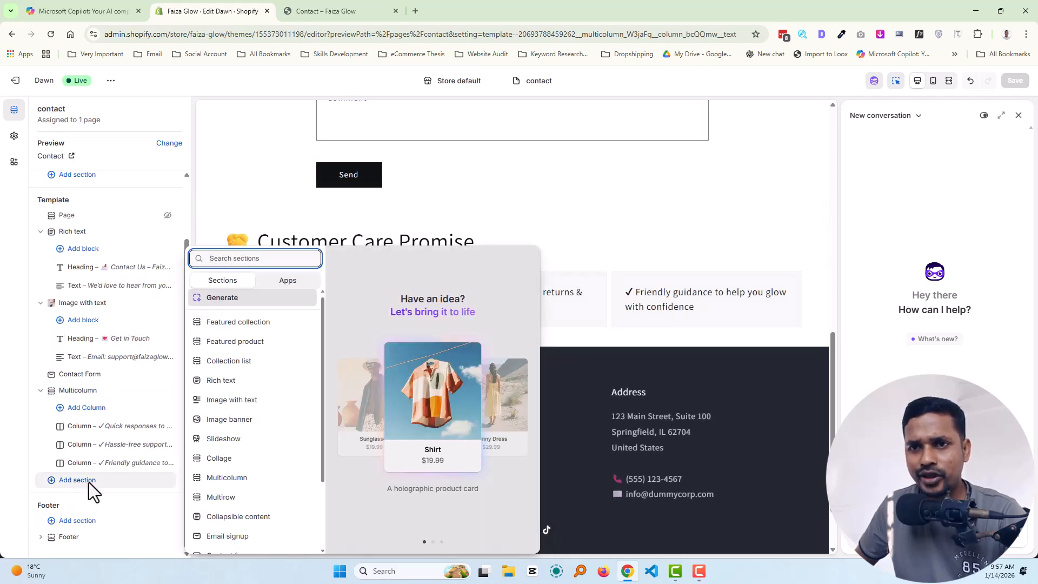
click(222, 380)
click(451, 386)
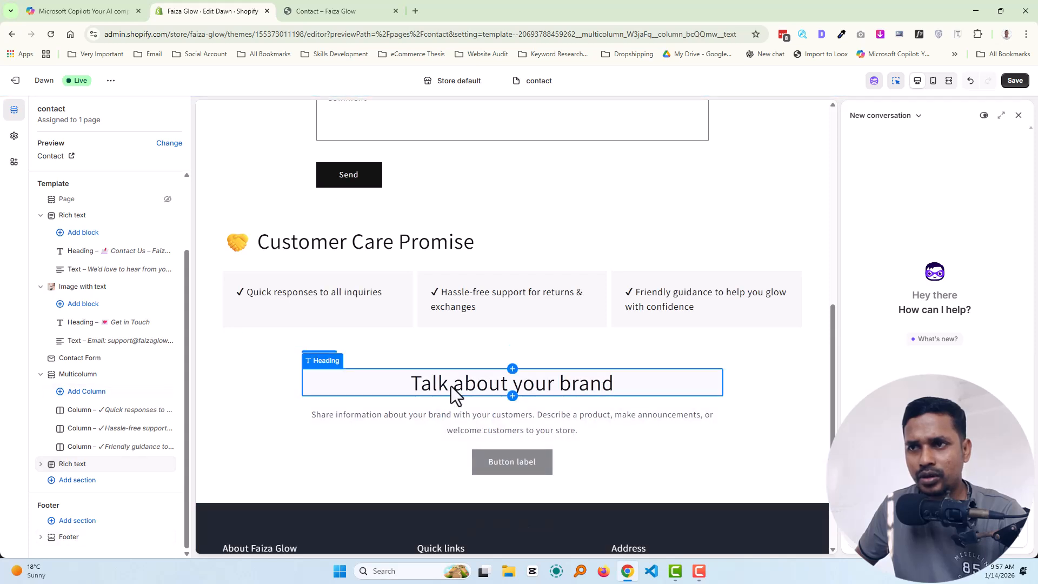
key(ctrl+v)
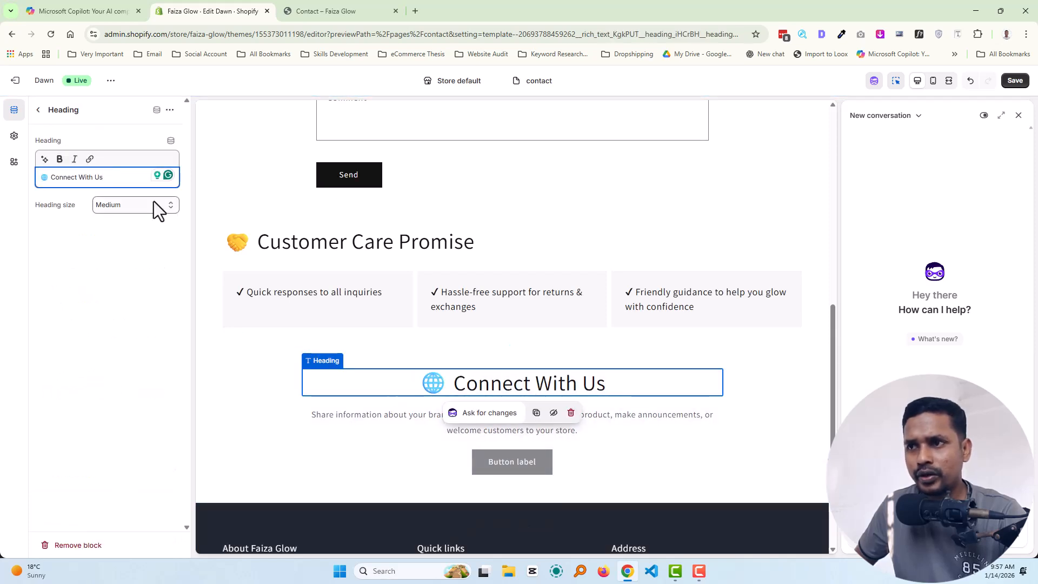
- Copy Copilot's social media sentence with the Instagram, Facebook and YouTube list and paste it over the new Rich text section's text in Shopify
click(83, 10)
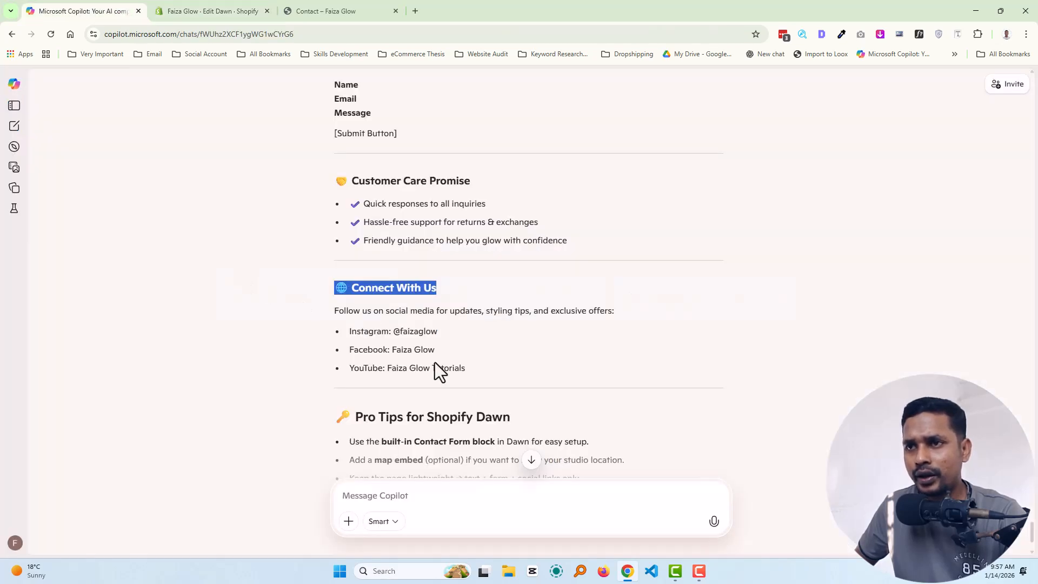
click(484, 369)
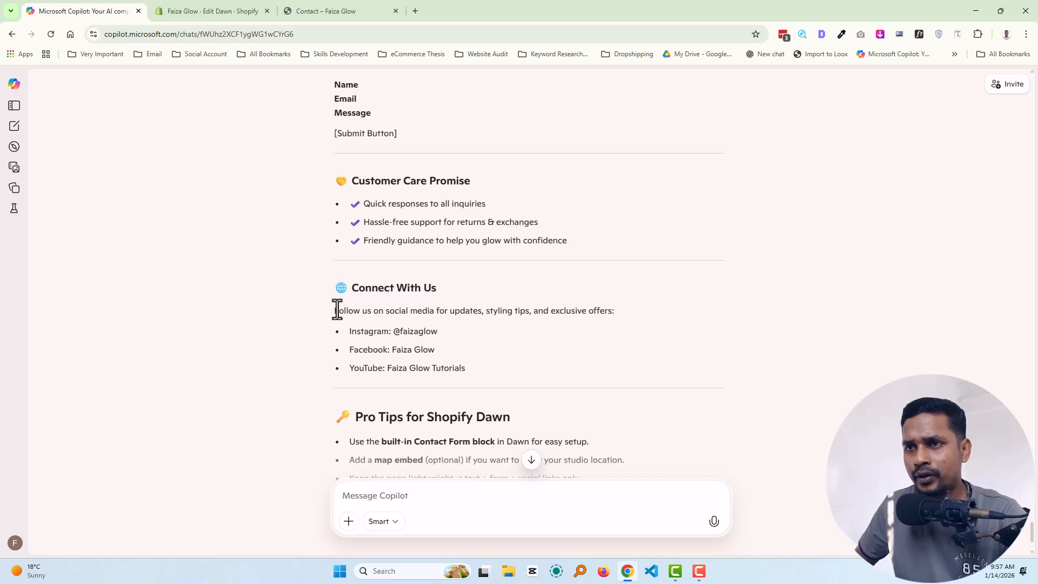
drag(333, 309, 463, 368)
click(204, 9)
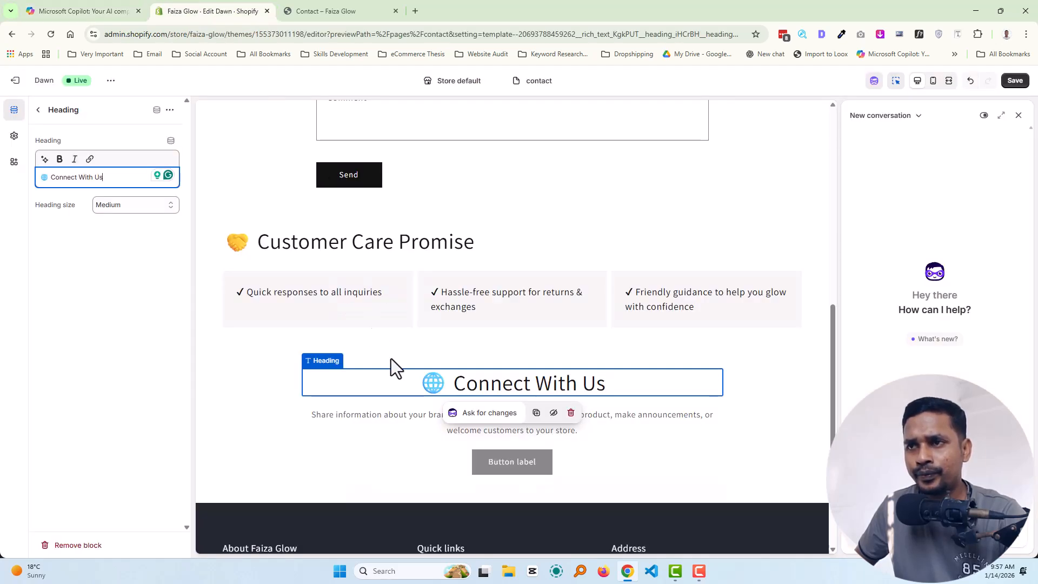
click(124, 201)
key(ctrl+a)
key(ctrl+v)
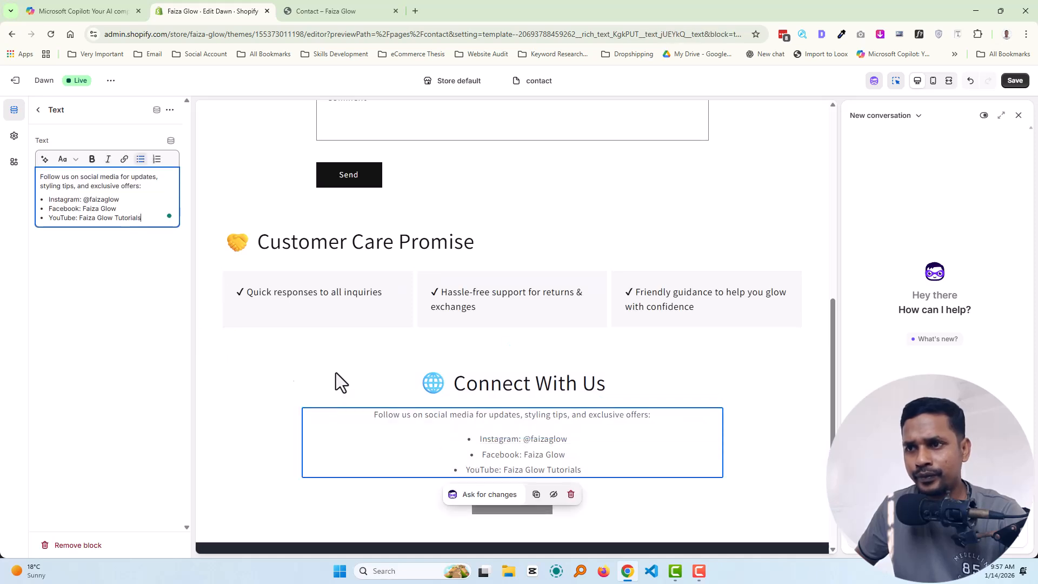
- Delete the Buttons block from the Rich text section that holds the Connect With Us content
scroll(487, 422, down, 2)
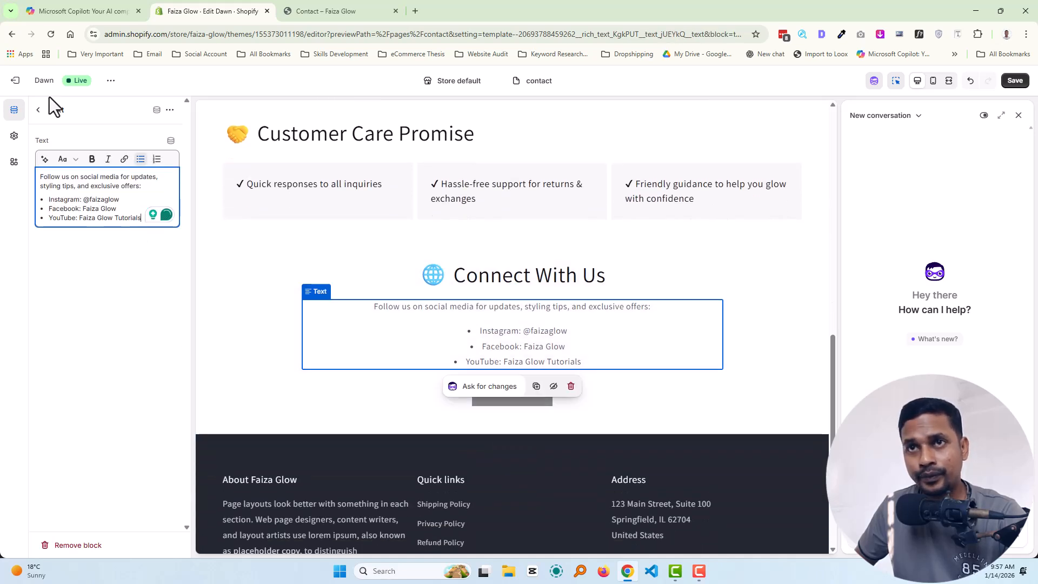
click(38, 110)
scroll(109, 465, down, 2)
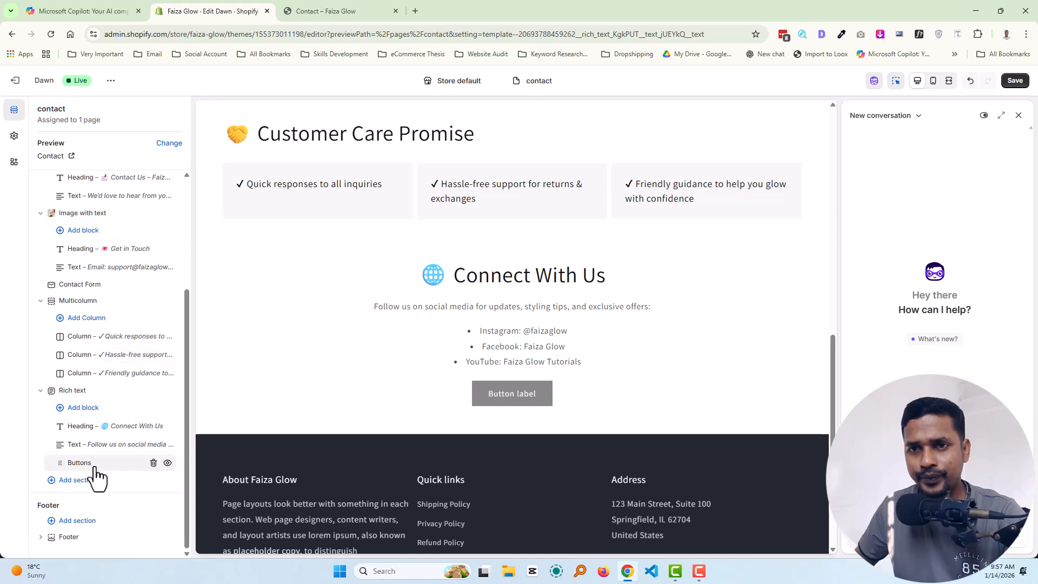
click(153, 481)
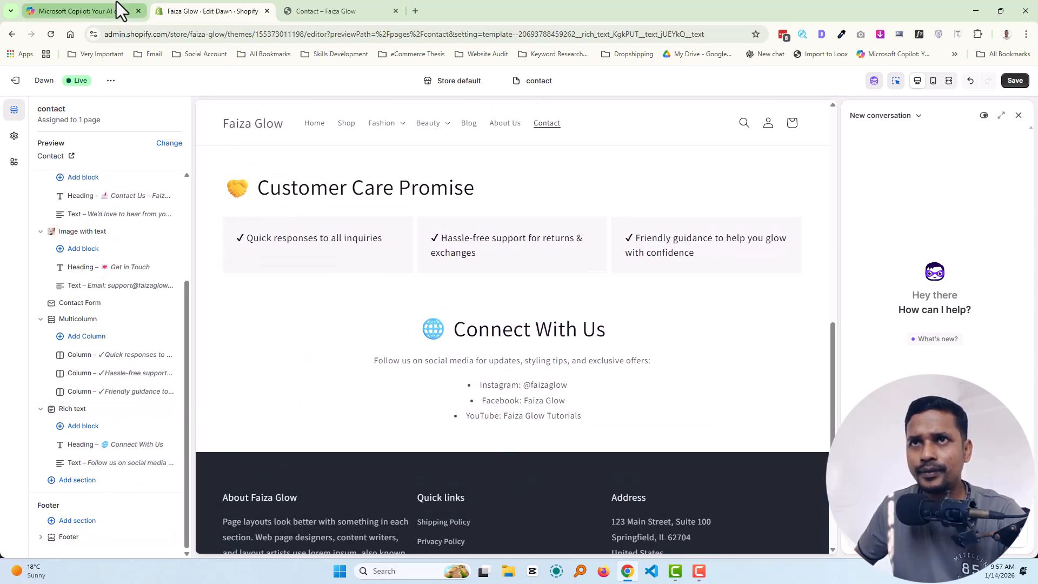
- Check Copilot's answer for content remaining below Connect With Us, and save the contact template in the Shopify editor
click(116, 11)
scroll(441, 351, down, 2)
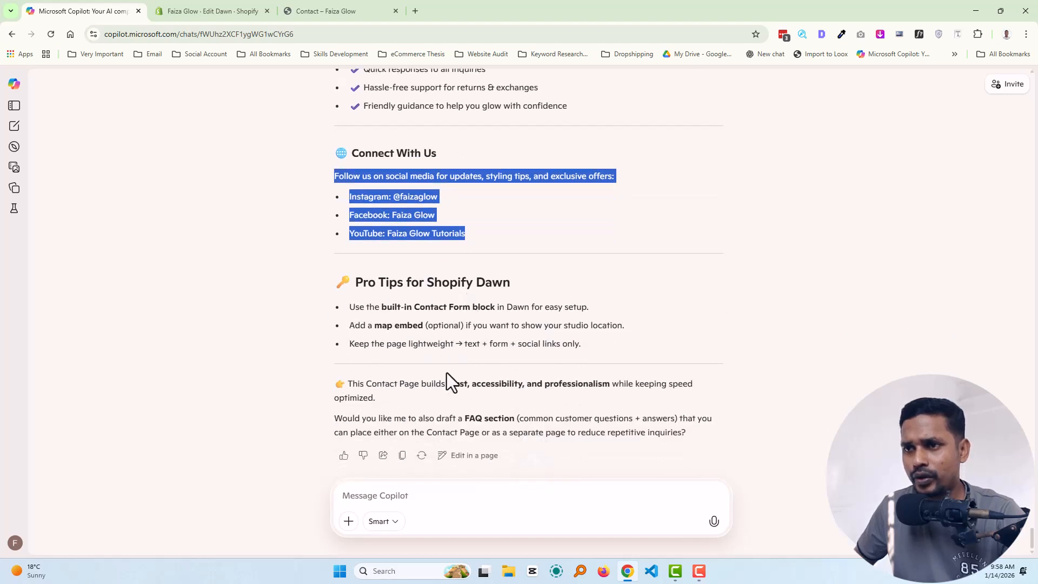
scroll(447, 372, up, 3)
click(247, 12)
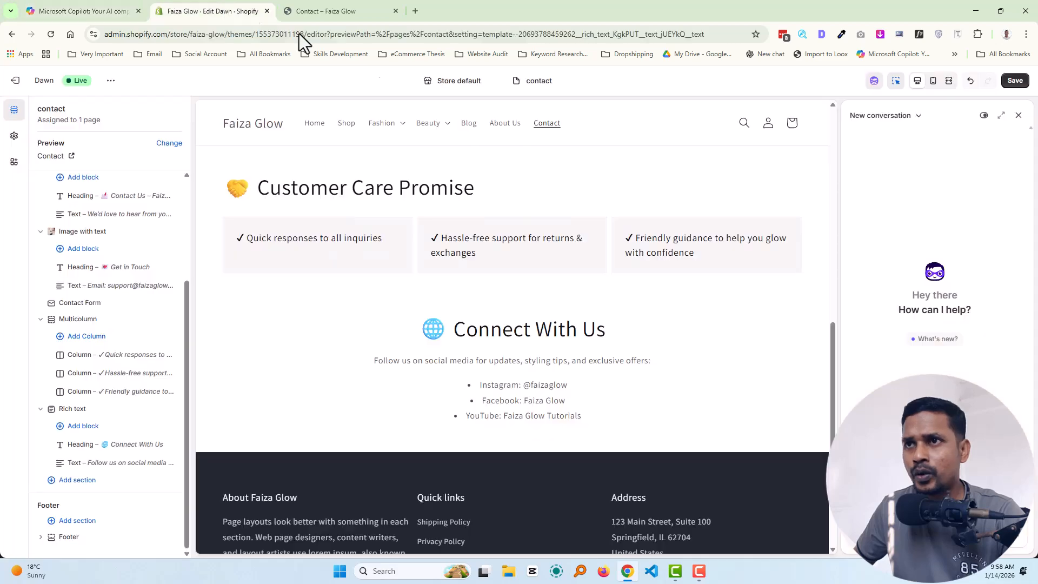
click(1004, 88)
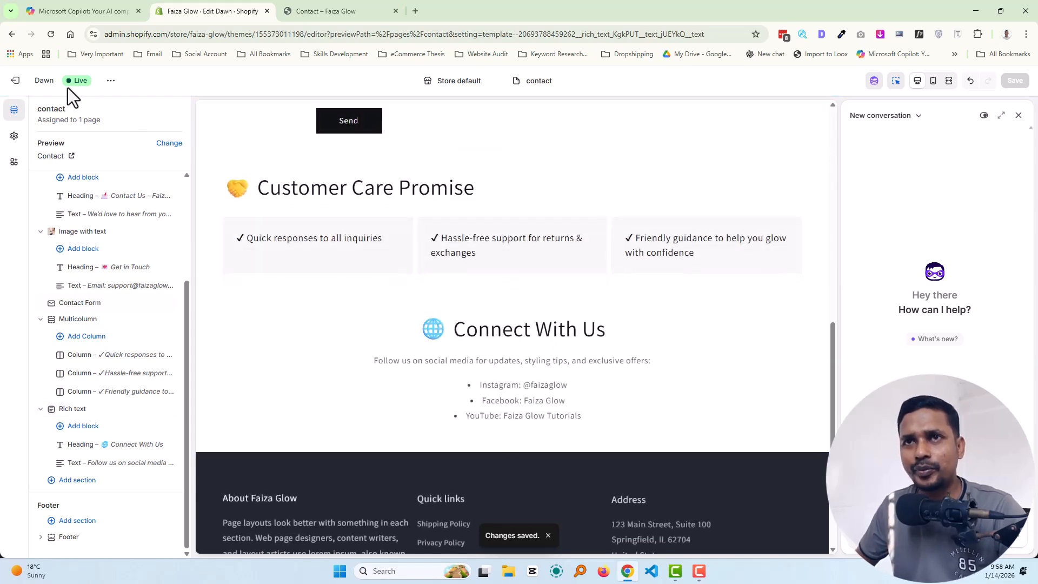
click(111, 80)
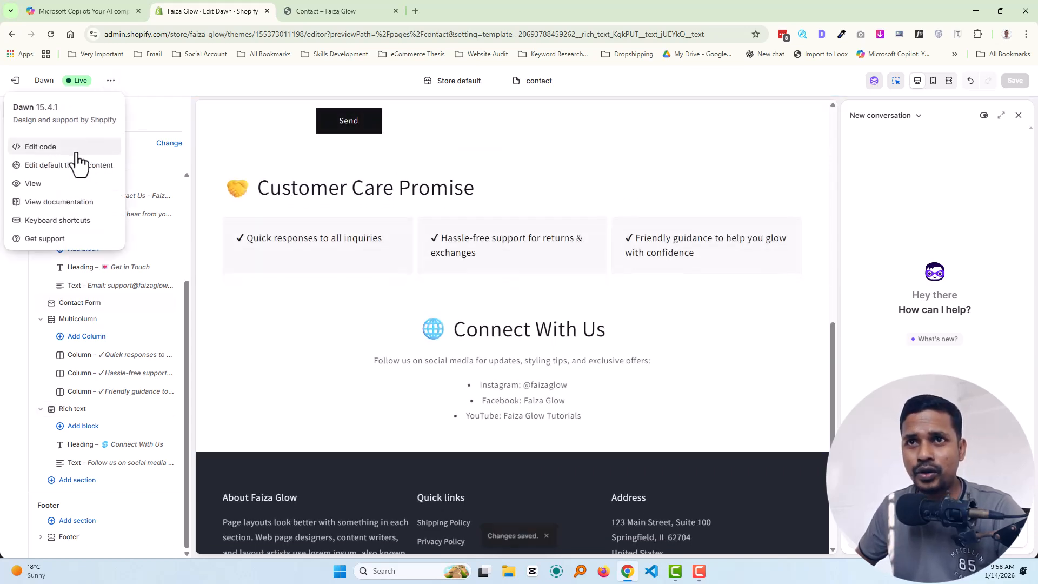
click(160, 114)
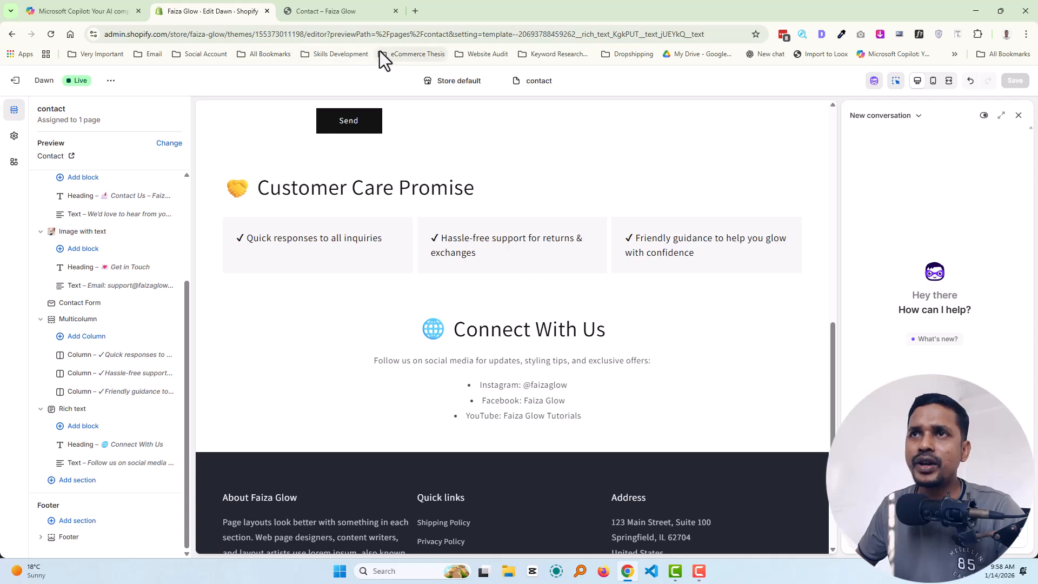
- Review the whole live Contact page, from the Contact Us heading and form through Customer Care Promise and Connect With Us to the footer
click(343, 13)
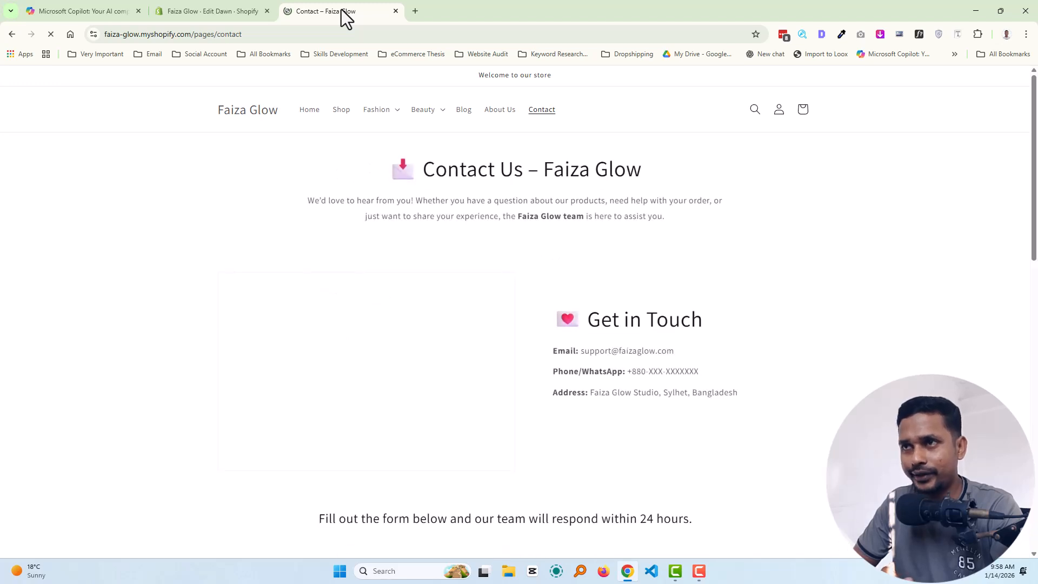
click(524, 11)
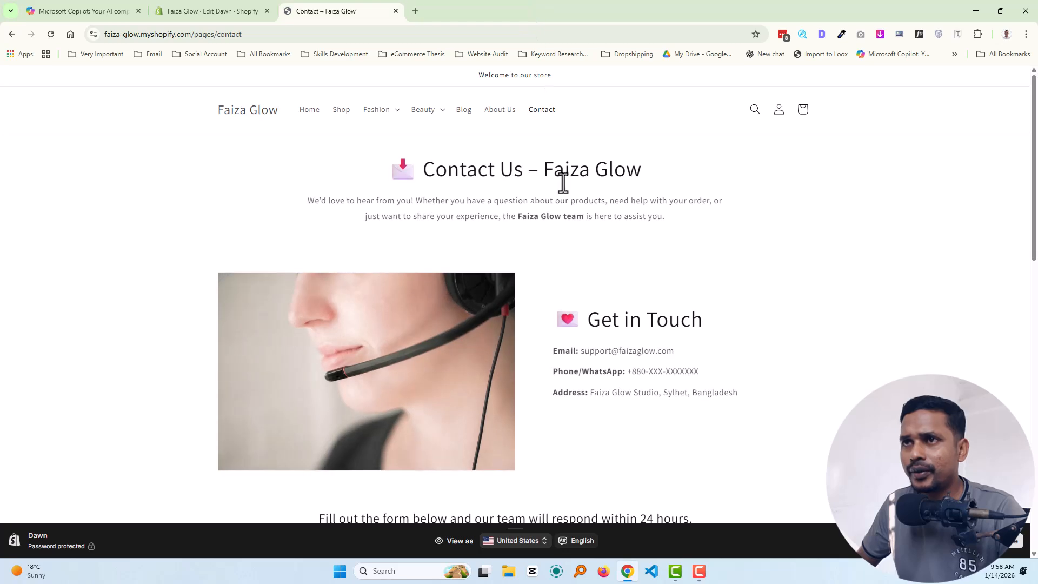
scroll(665, 243, down, 10)
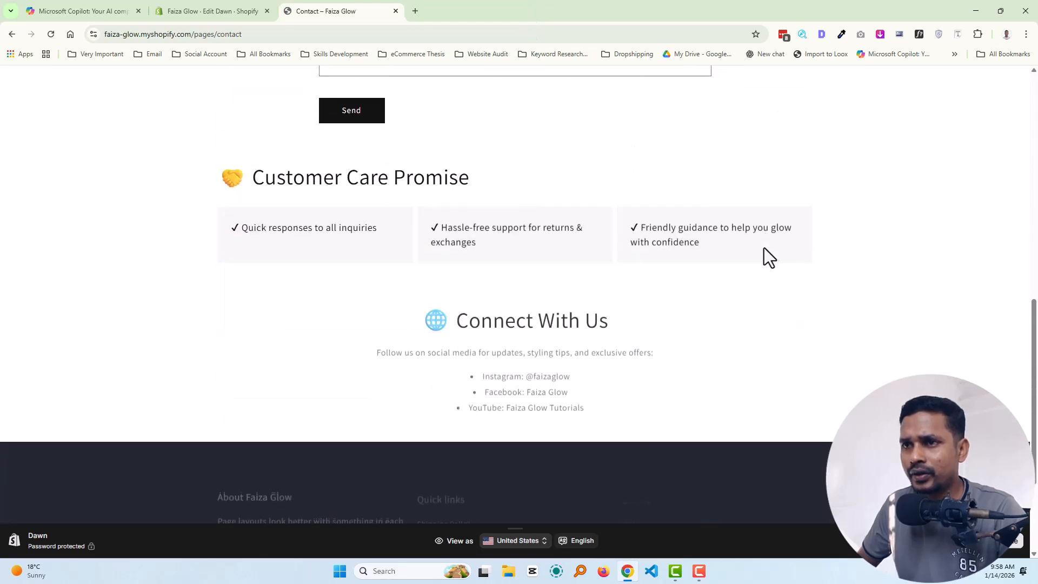
scroll(772, 256, down, 3)
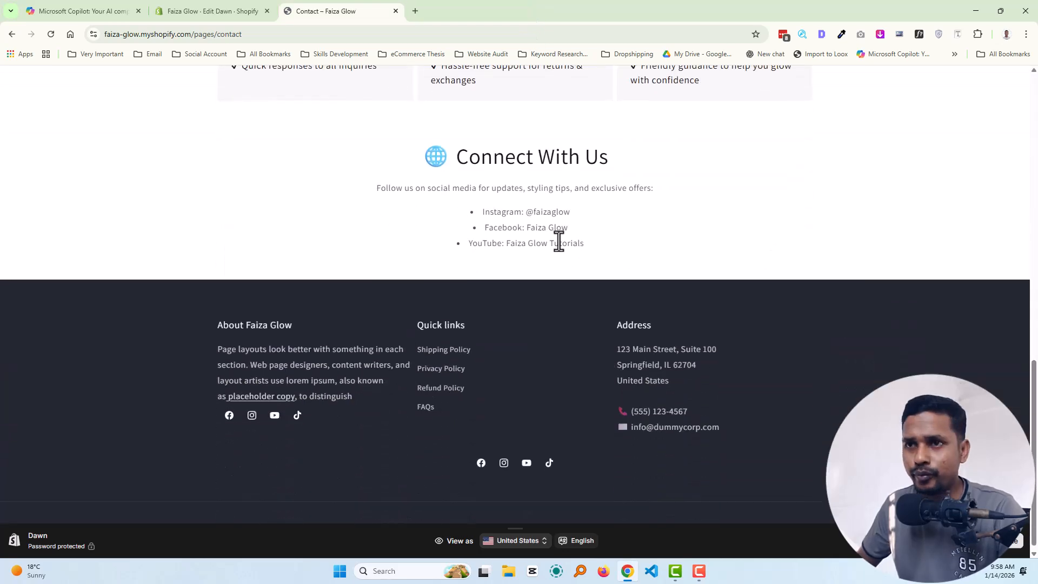
scroll(529, 224, up, 15)
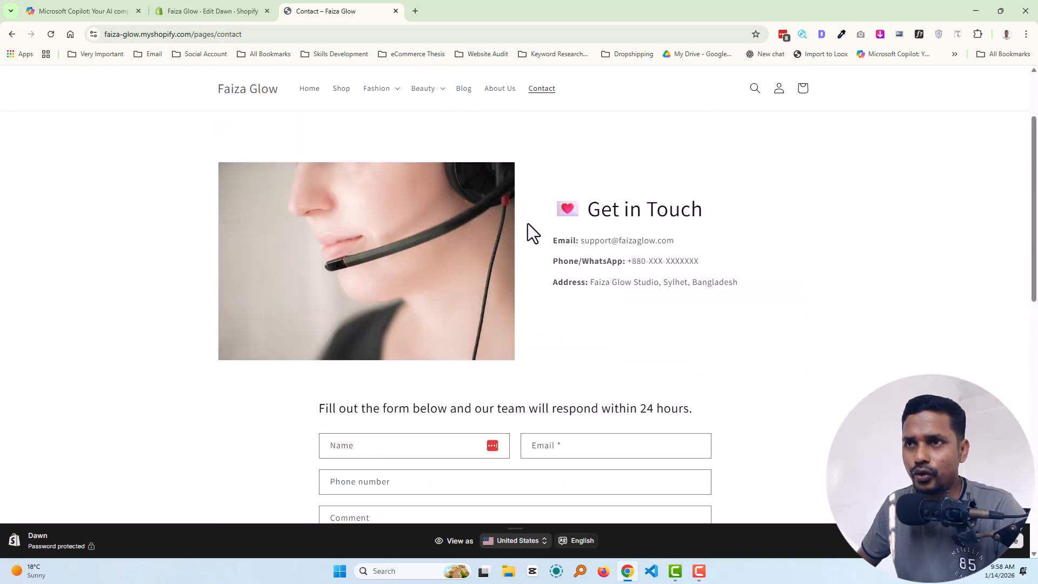
scroll(528, 223, up, 2)
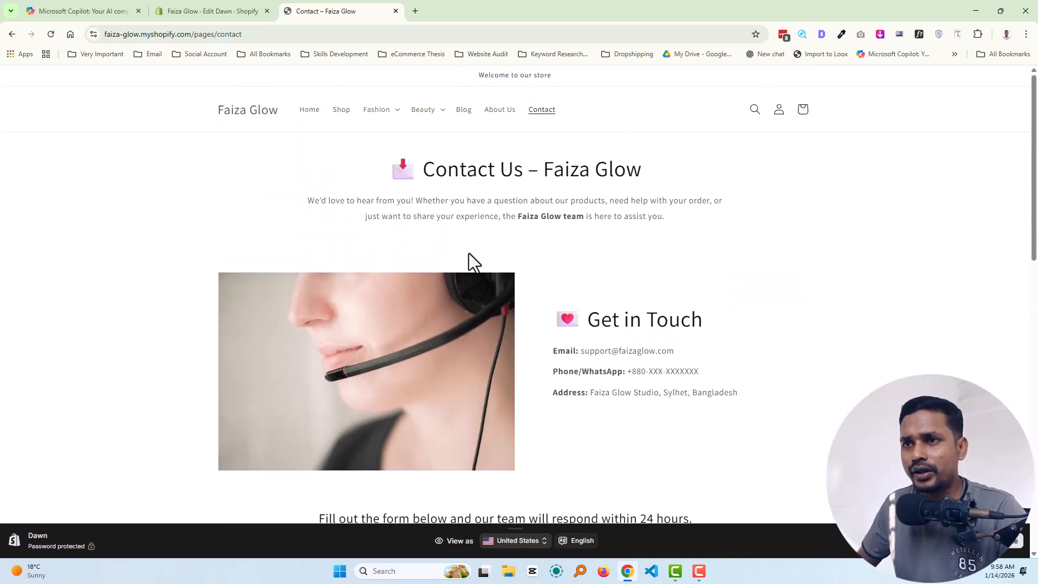
scroll(590, 270, down, 13)
scroll(394, 282, up, 6)
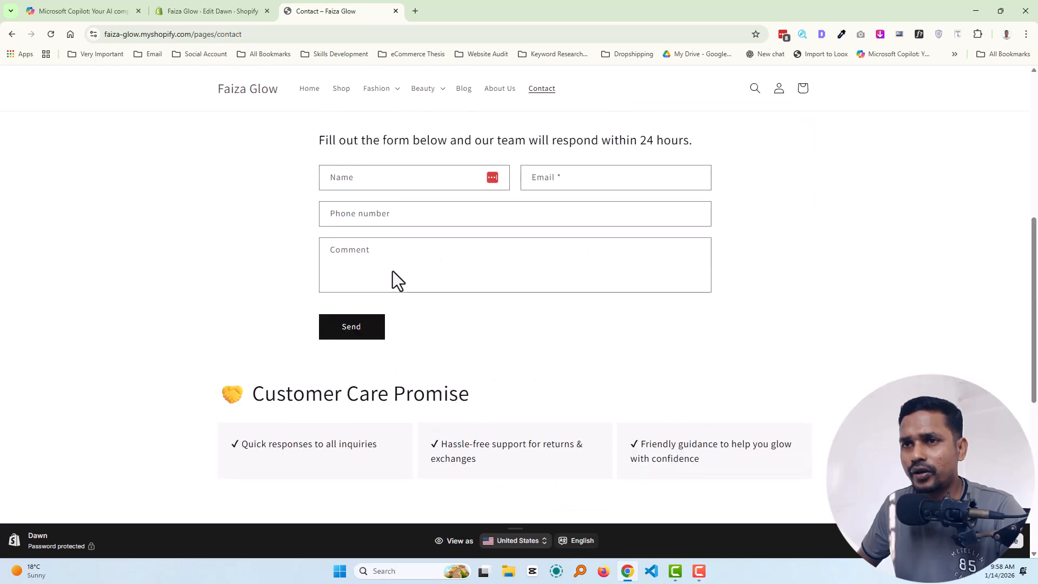
scroll(393, 271, down, 7)
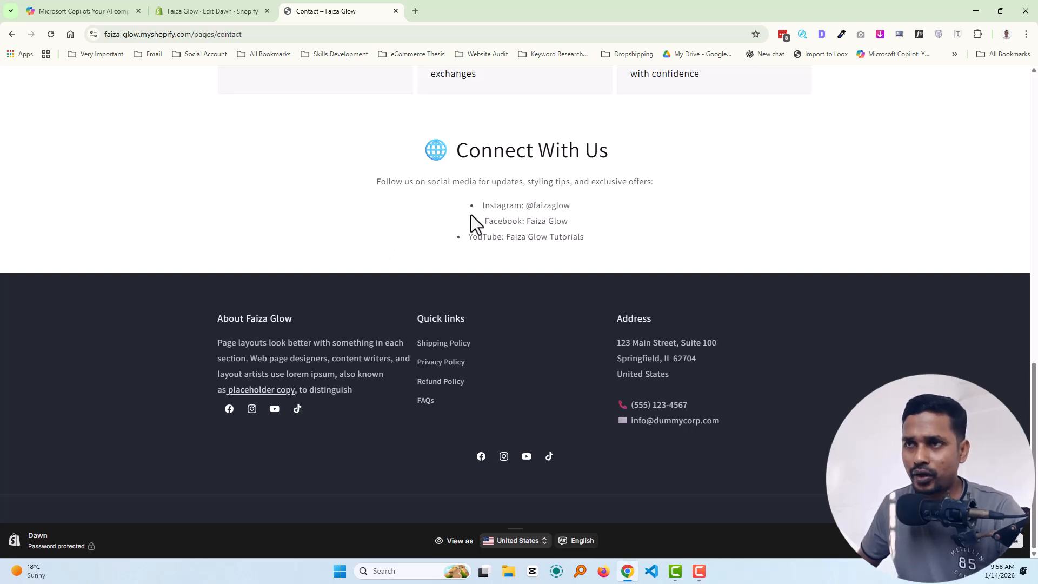
scroll(465, 209, up, 10)
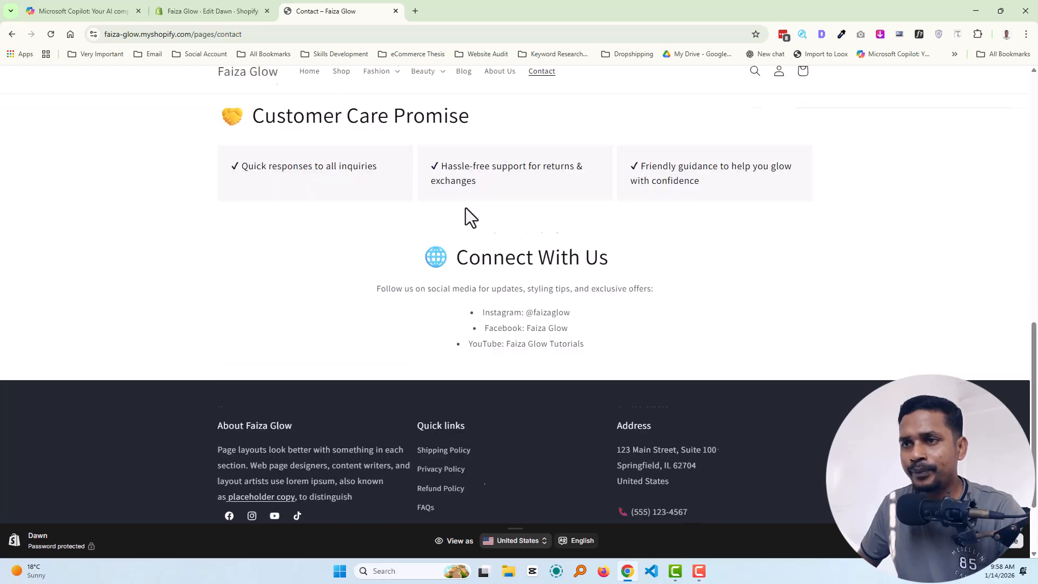
scroll(464, 206, up, 2)
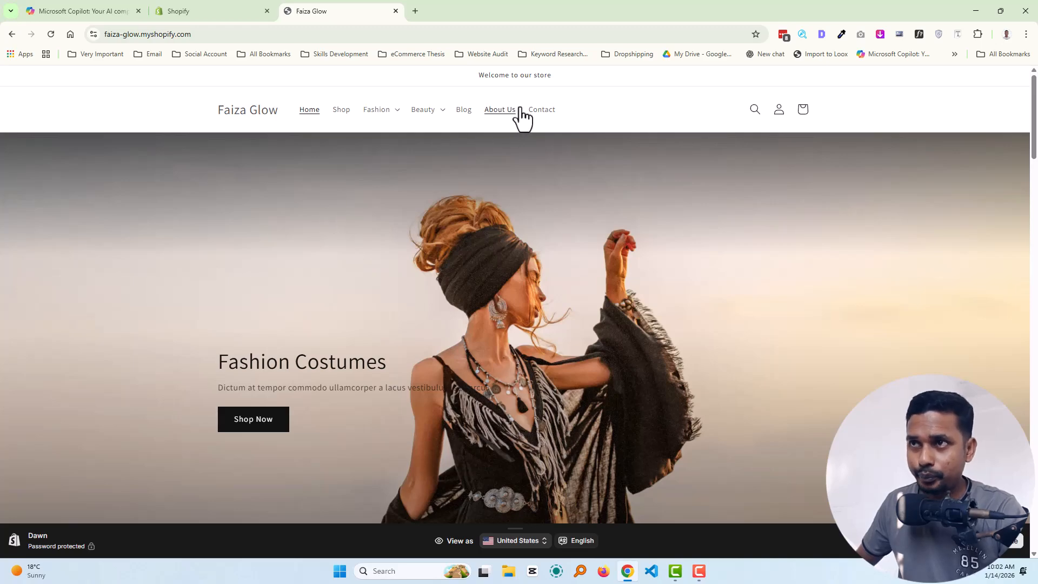
- Open the Shipping Policy page from the homepage's footer links and view its page content and template in the Shopify admin
scroll(514, 270, down, 7)
scroll(508, 283, down, 20)
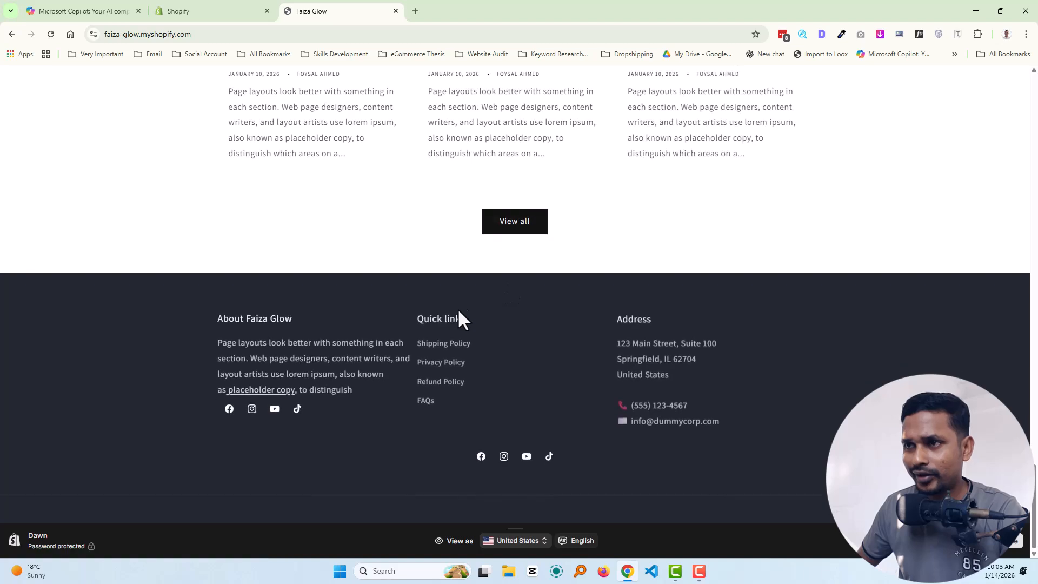
click(443, 350)
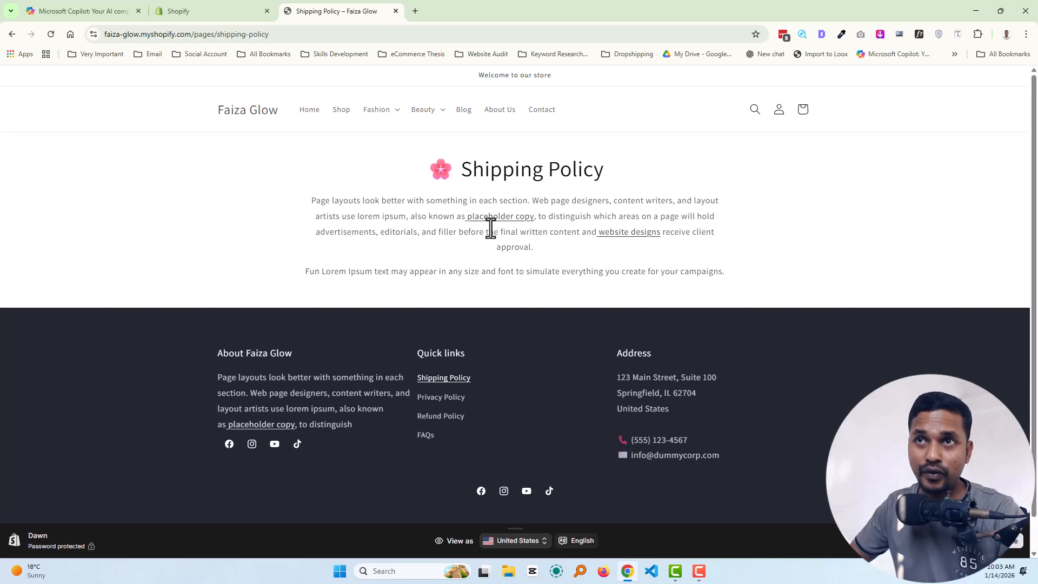
click(206, 3)
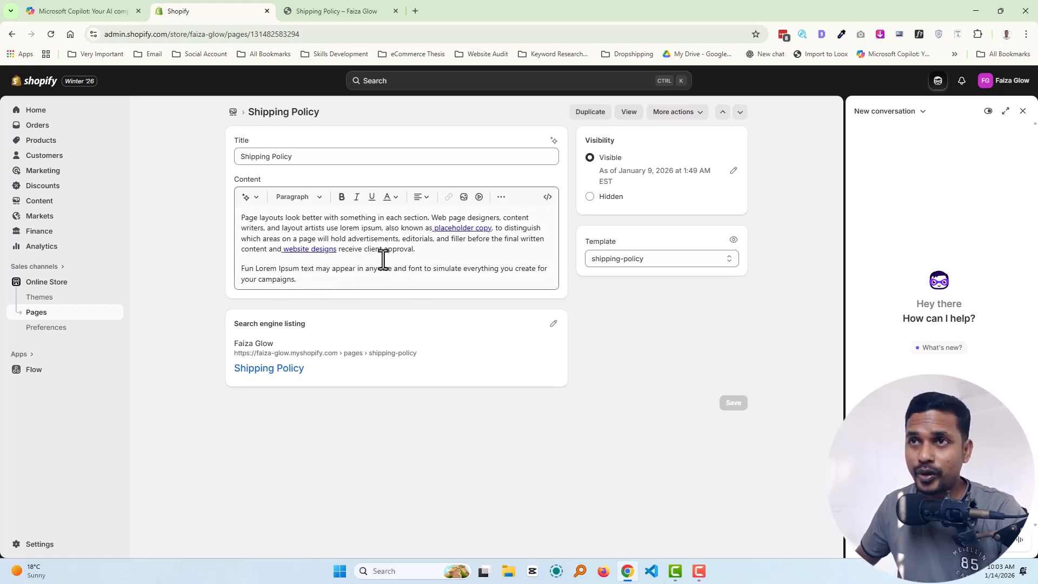
click(347, 10)
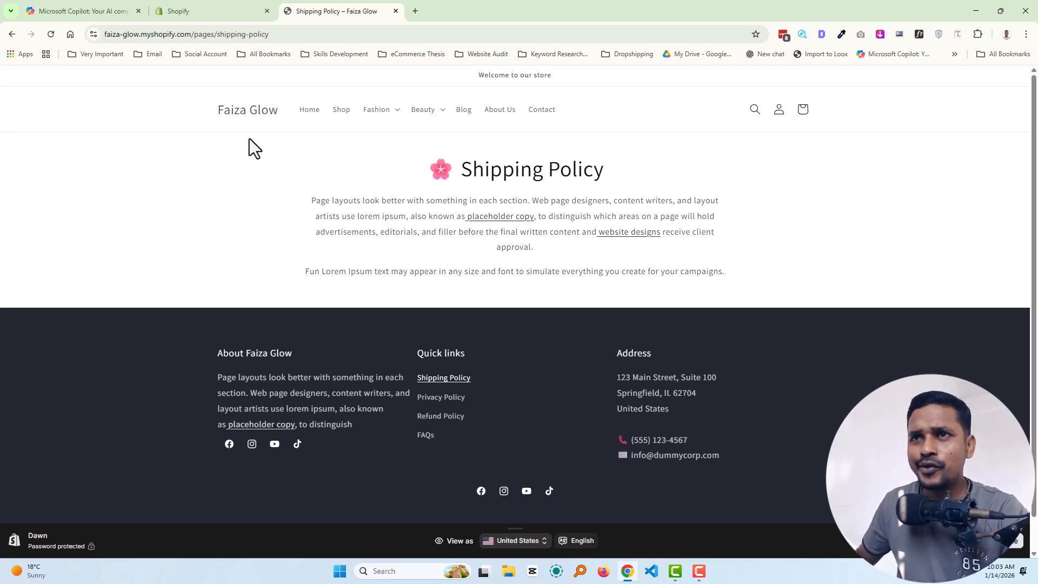
- From the store's homepage, browse the Dresses collection under Fashion, and return to the homepage
click(249, 115)
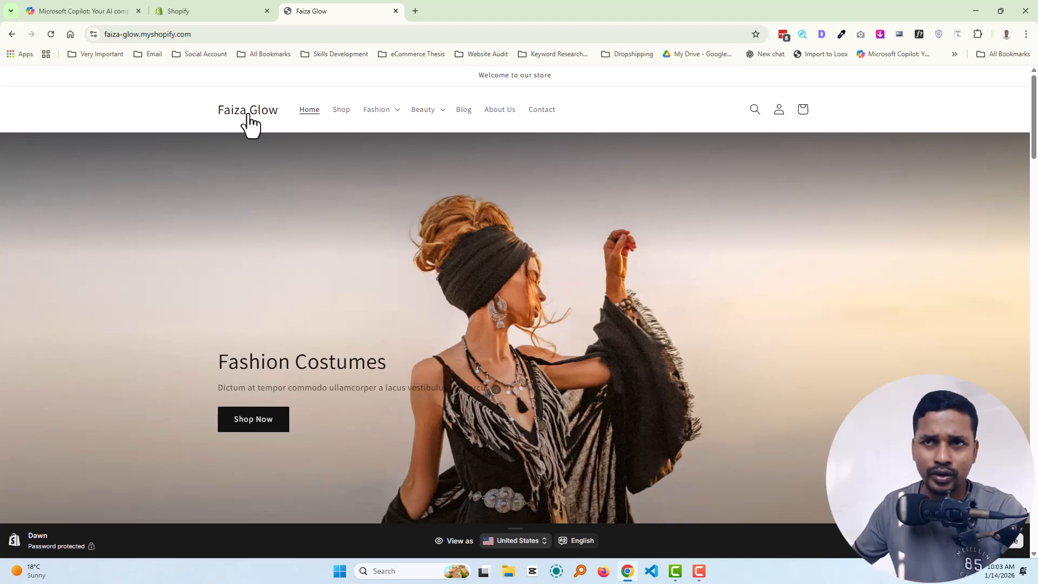
click(364, 114)
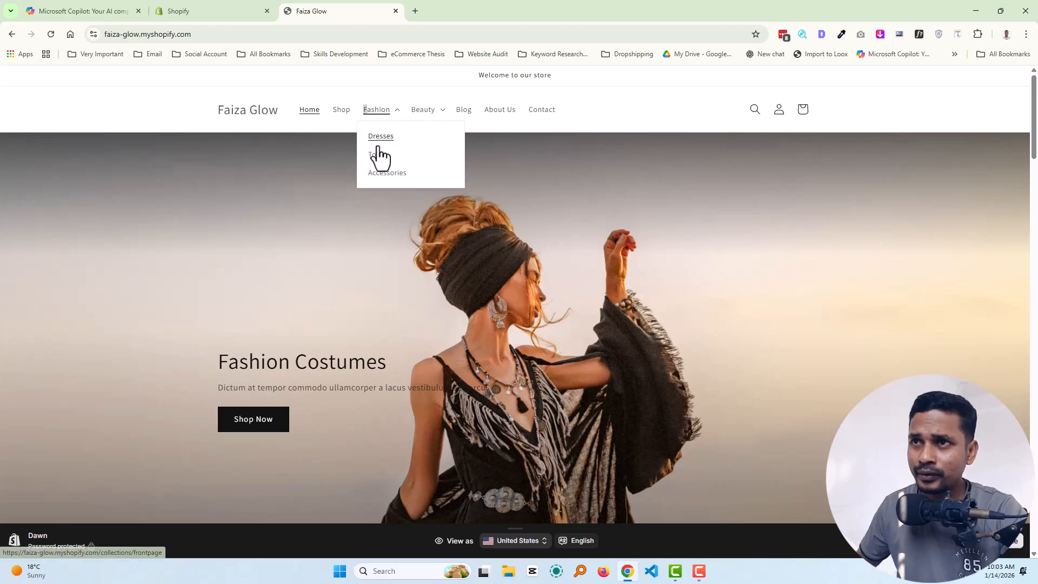
click(382, 139)
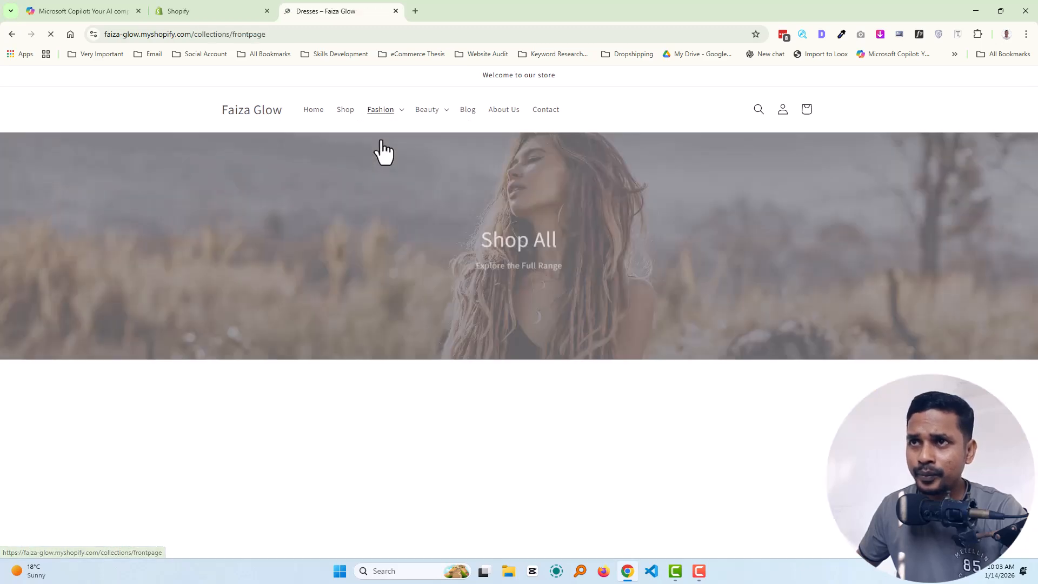
scroll(450, 297, down, 10)
scroll(452, 295, down, 5)
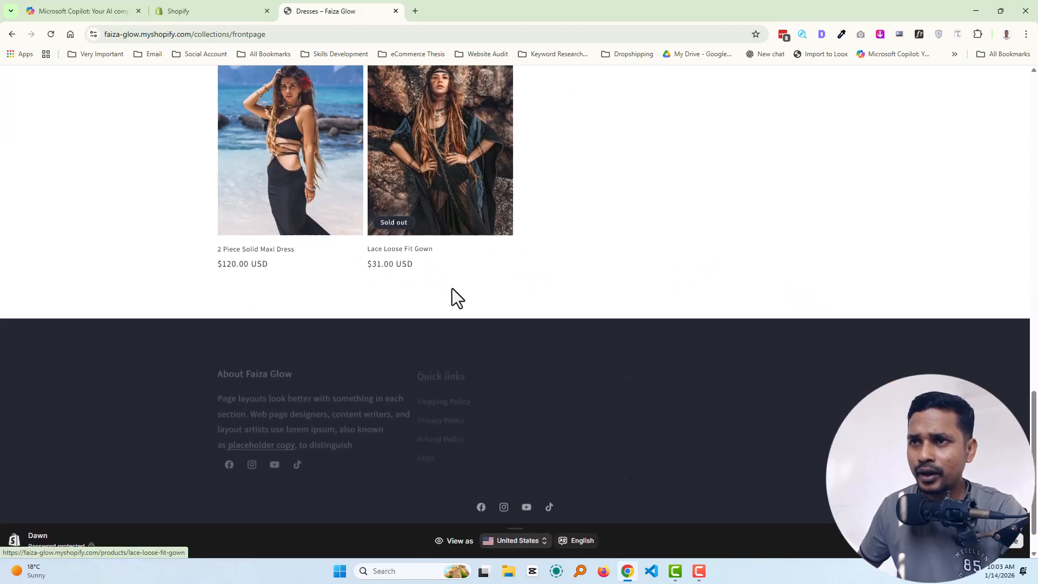
scroll(453, 286, up, 15)
scroll(457, 296, up, 1)
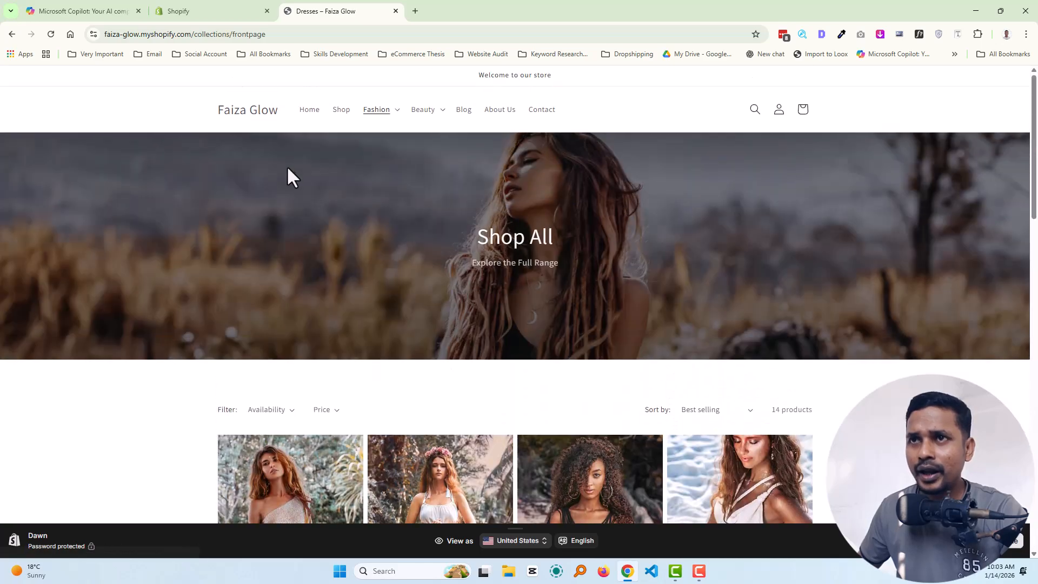
click(254, 110)
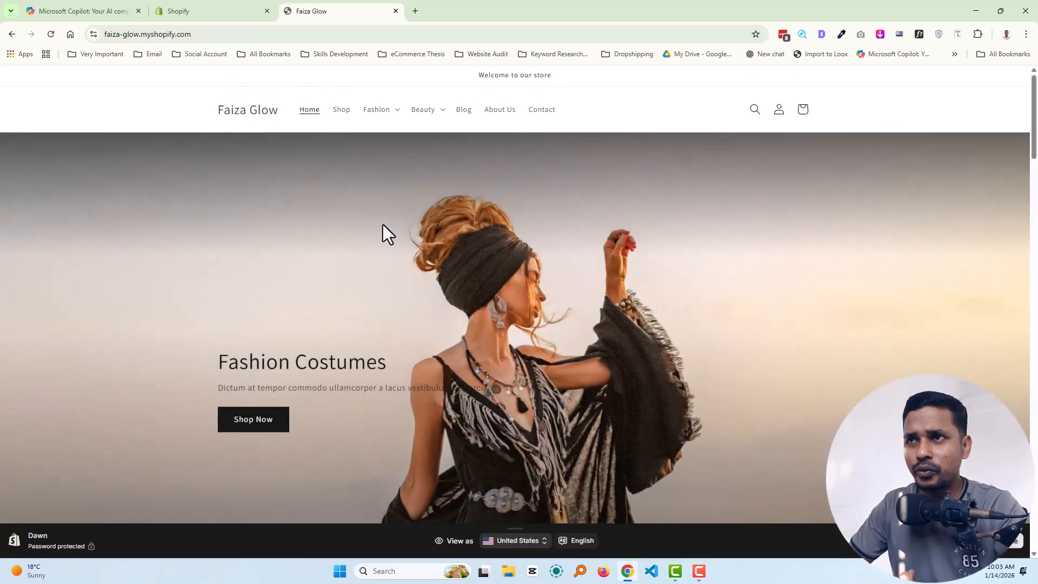